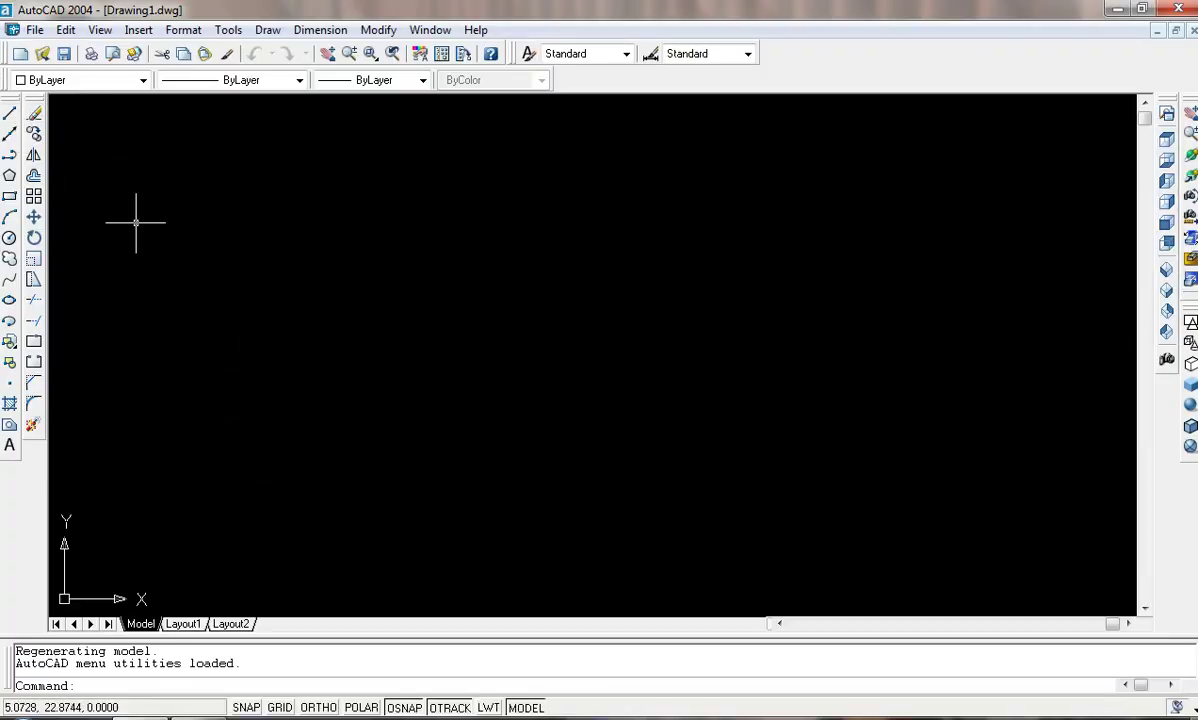
Draw an open three-segment line outline across the drawing
click(14, 113)
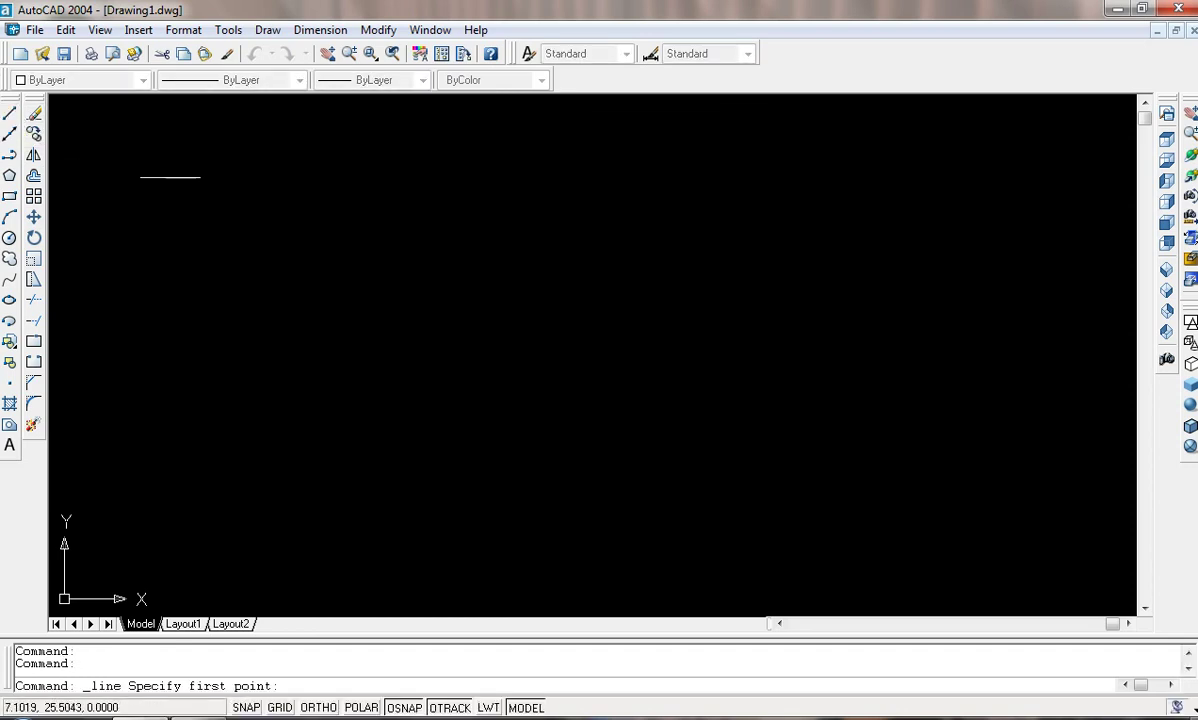
click(175, 190)
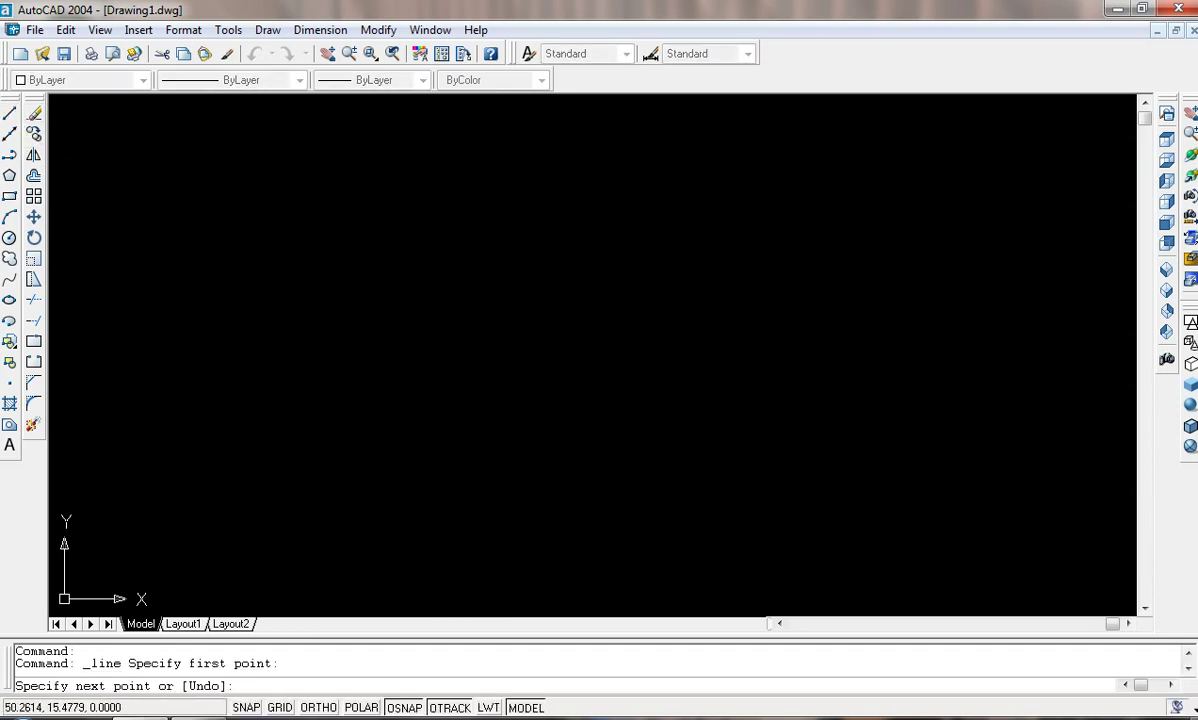
click(947, 287)
click(925, 492)
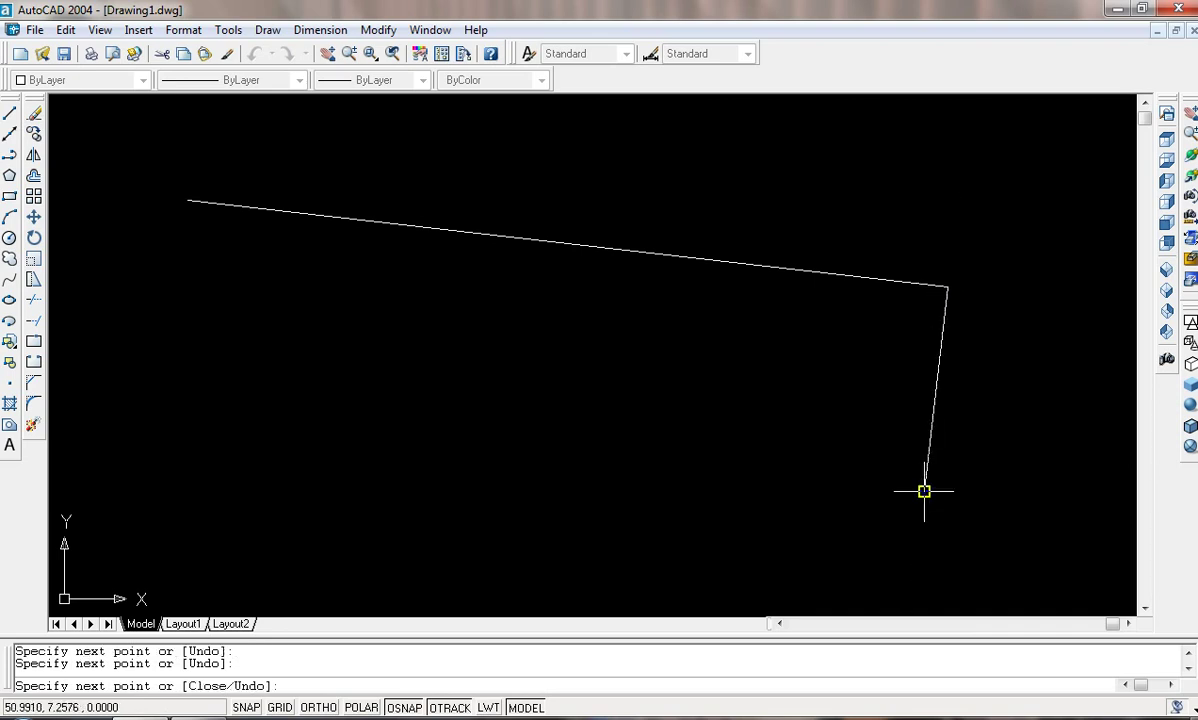
click(340, 572)
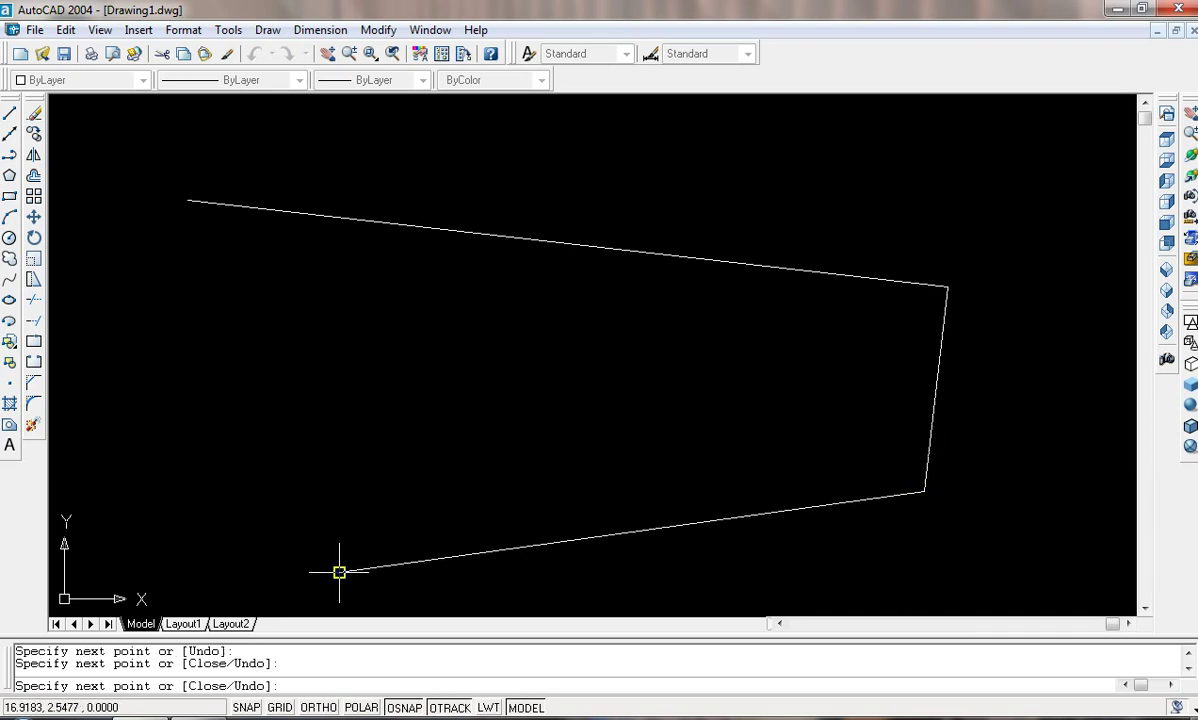
key(Escape)
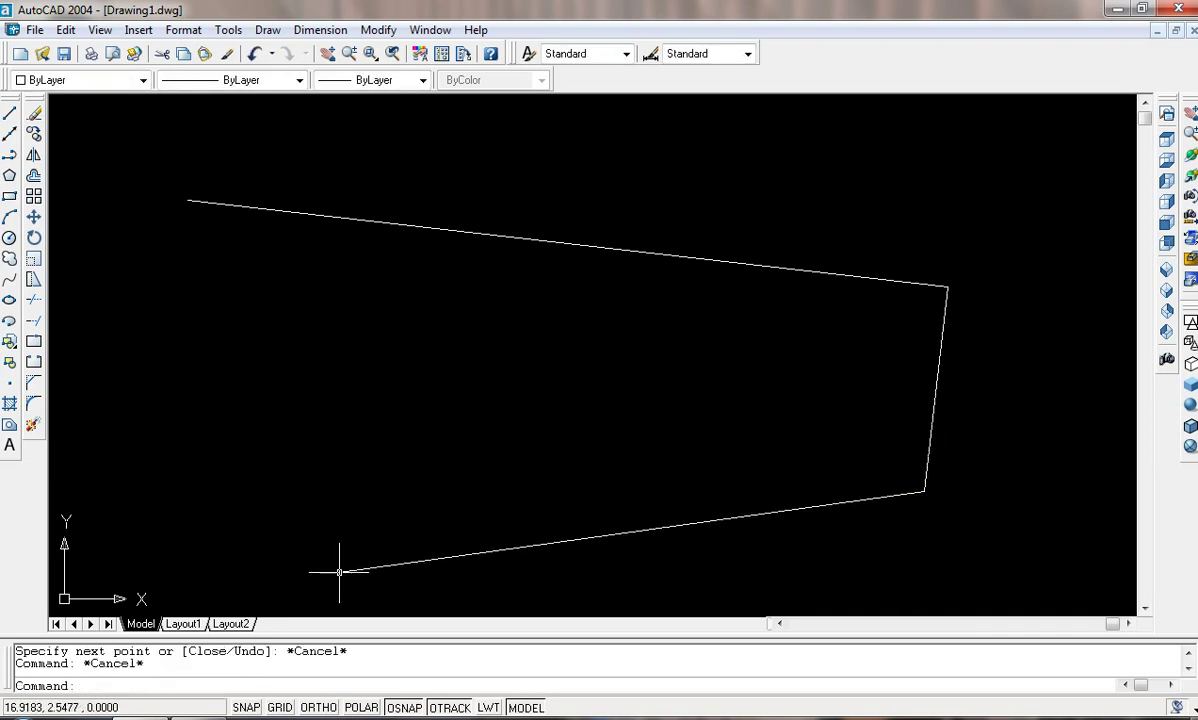
key(Escape)
Draw a closed four-sided inner shape with LINE, using Close to finish
text(l)
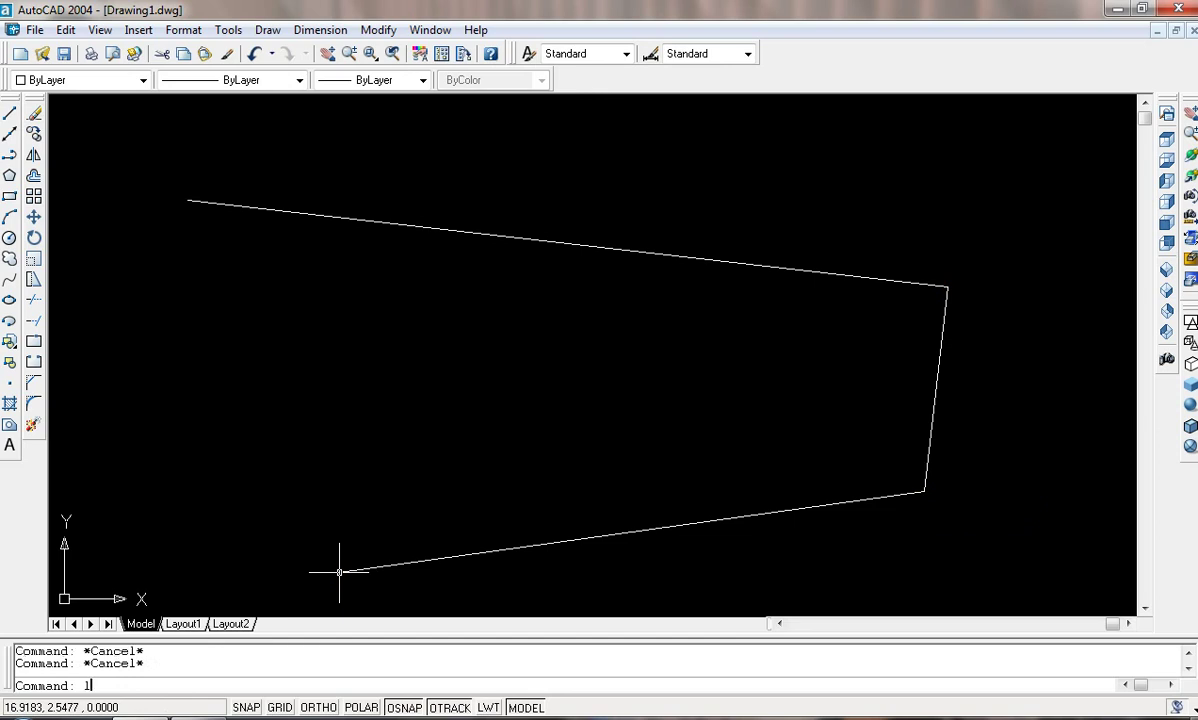
key(Return)
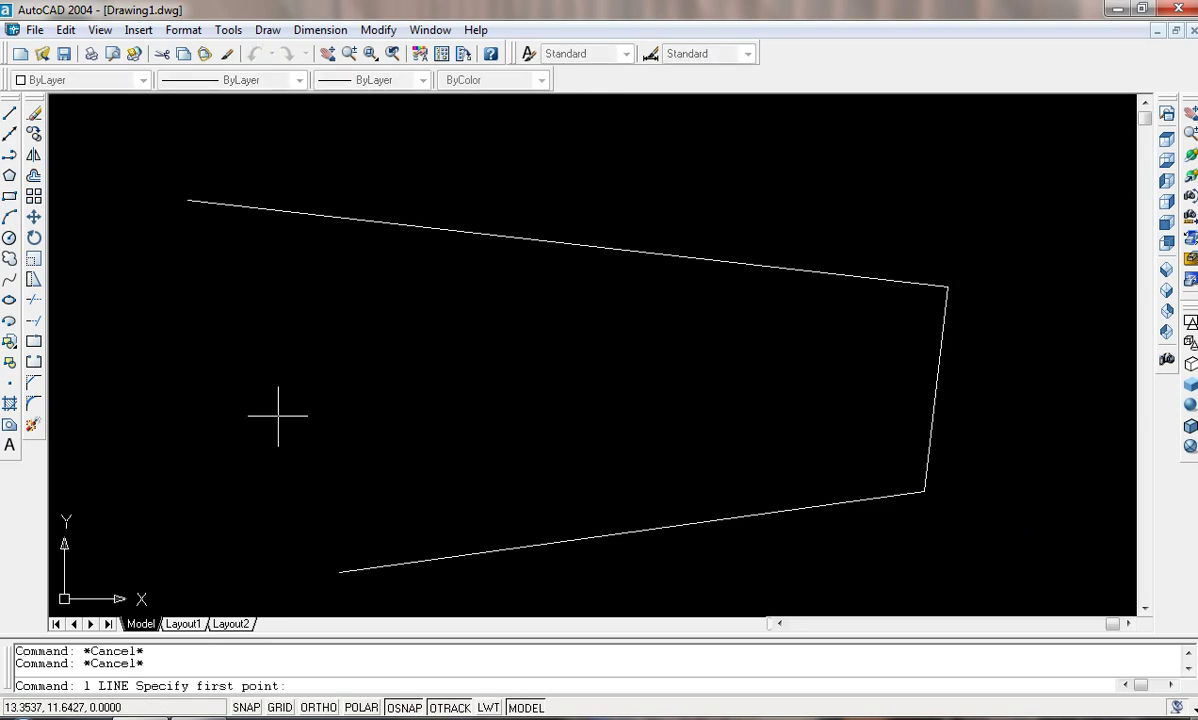
click(228, 297)
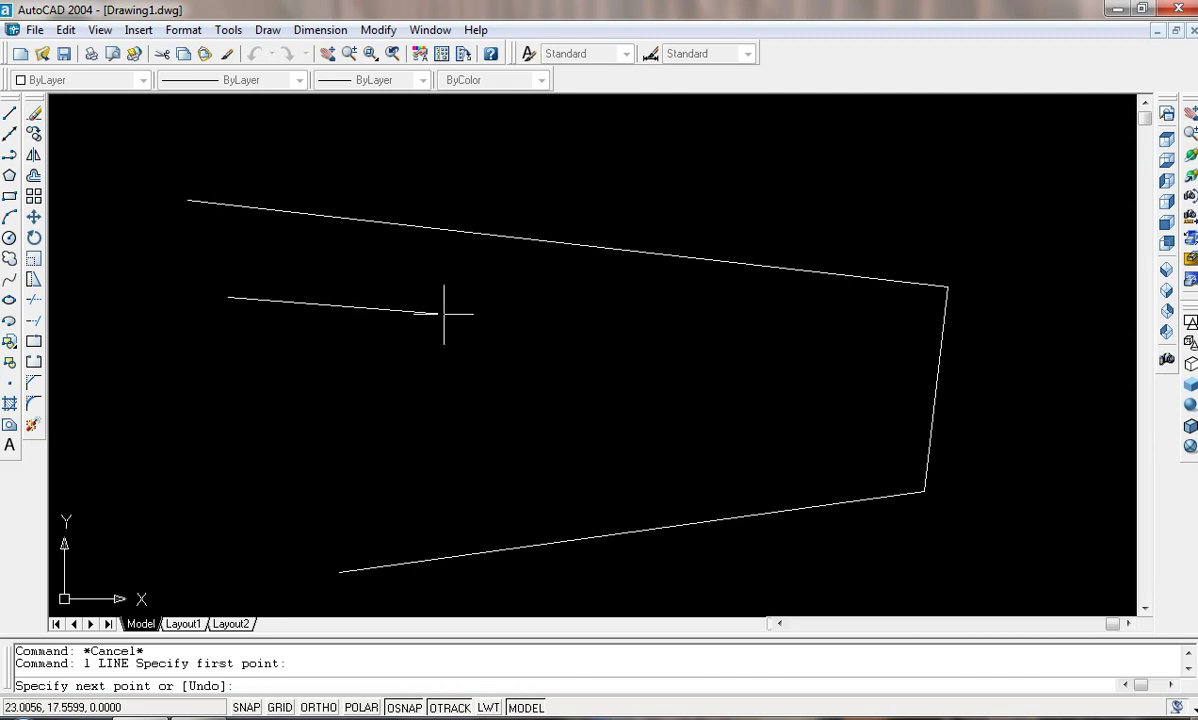
click(722, 366)
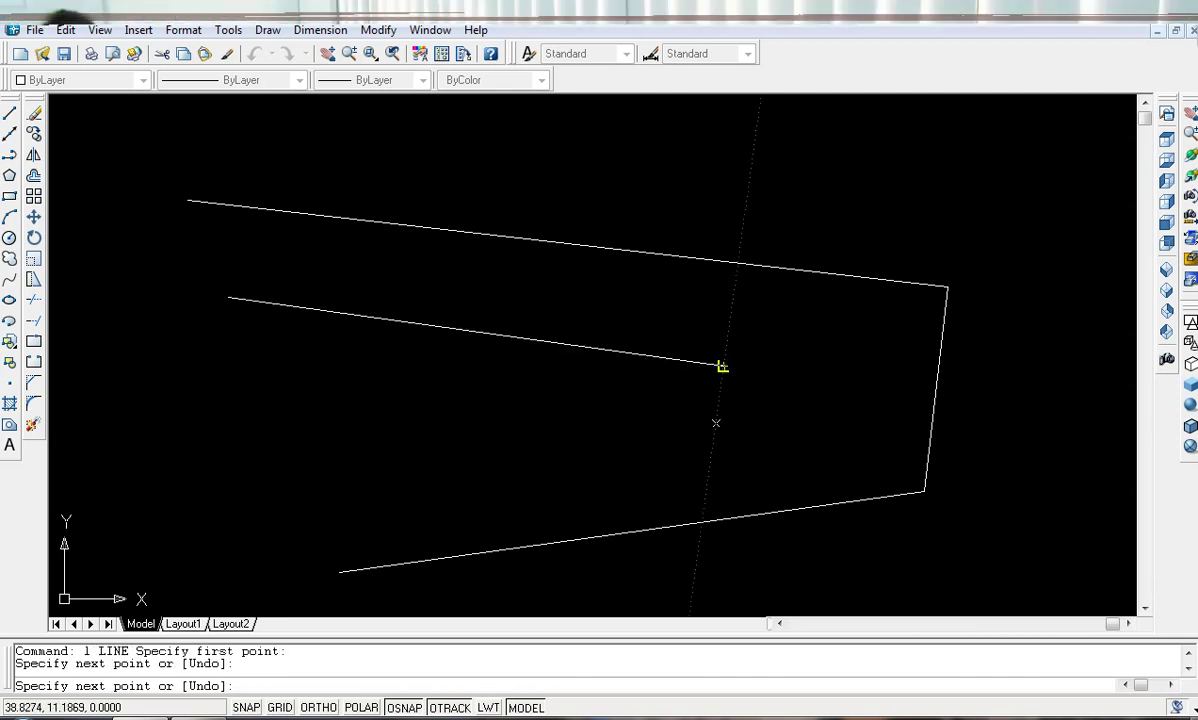
click(695, 471)
click(467, 471)
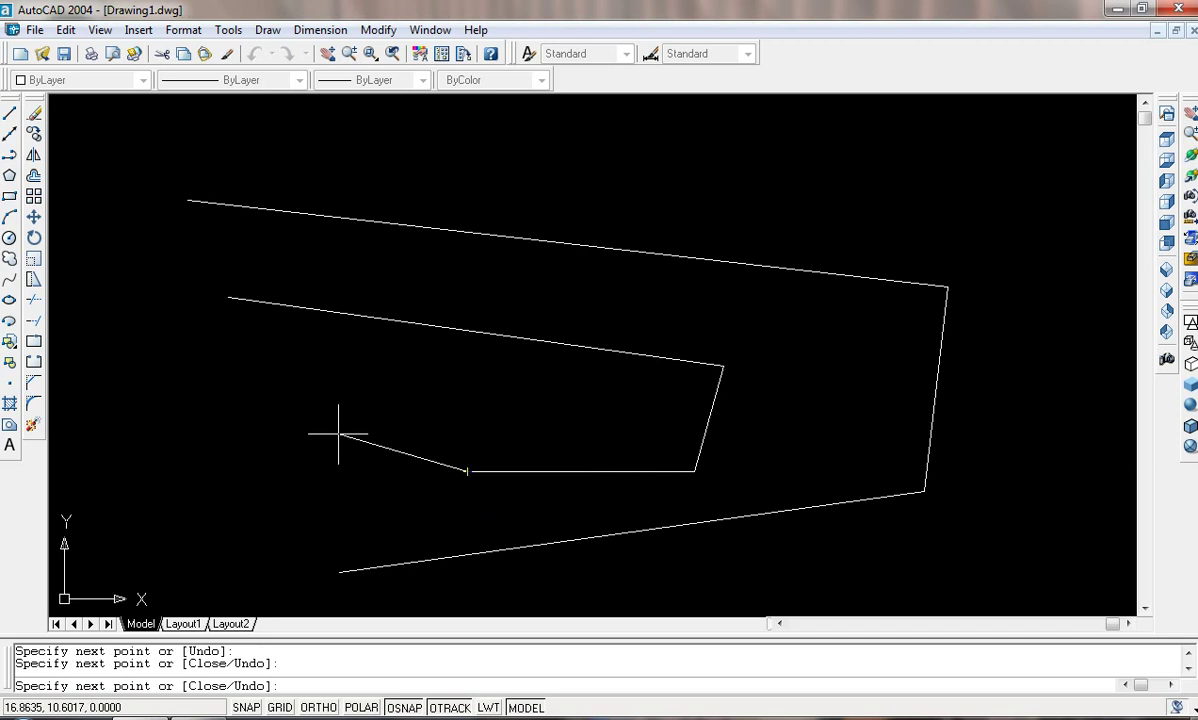
text(c)
key(Return)
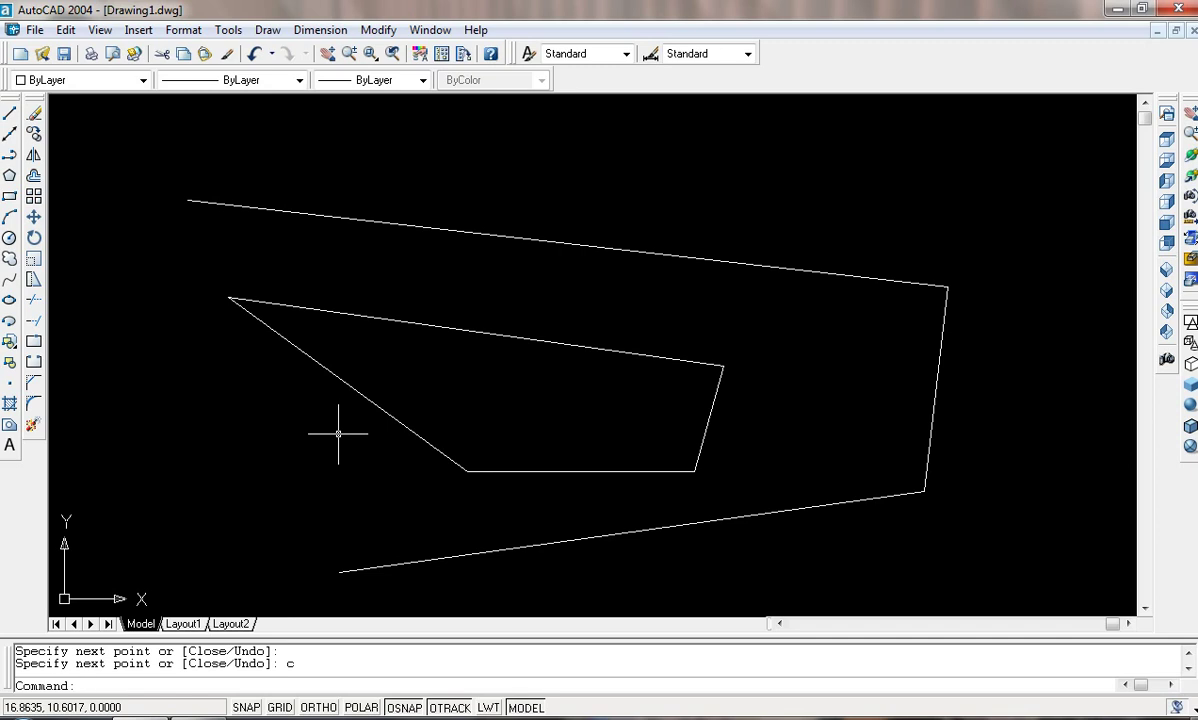
key(Escape)
key(Escape)
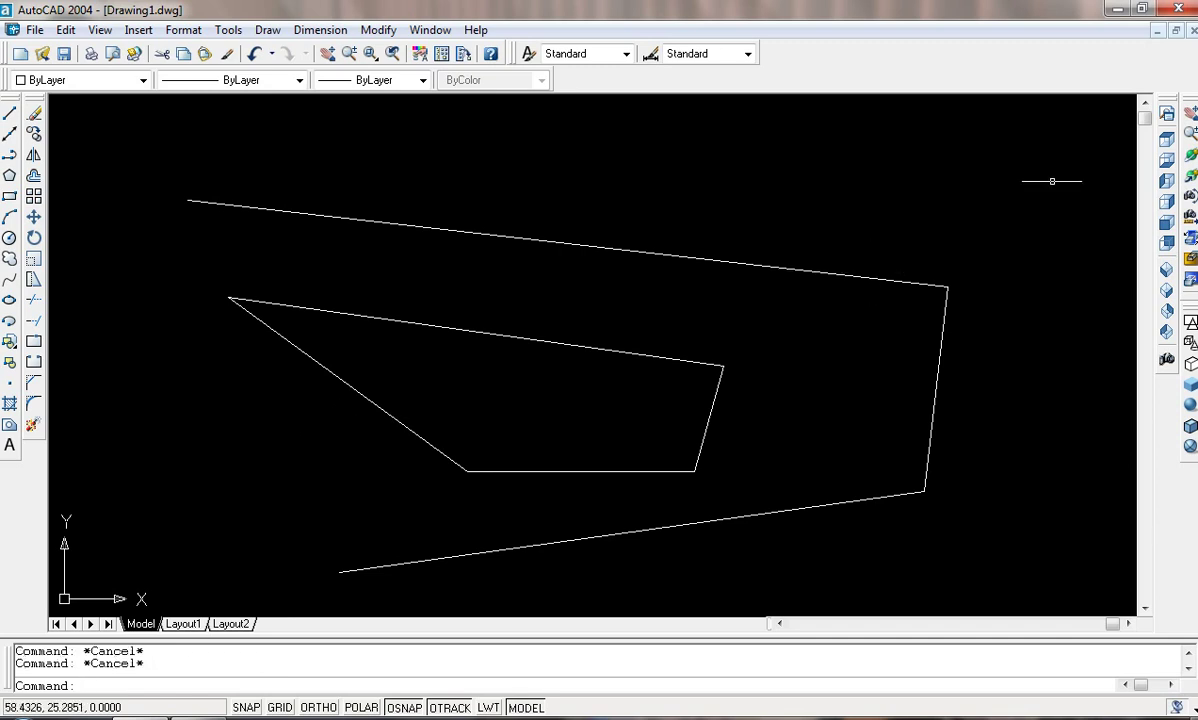
Window-select all the drawn lines and delete them
click(1056, 184)
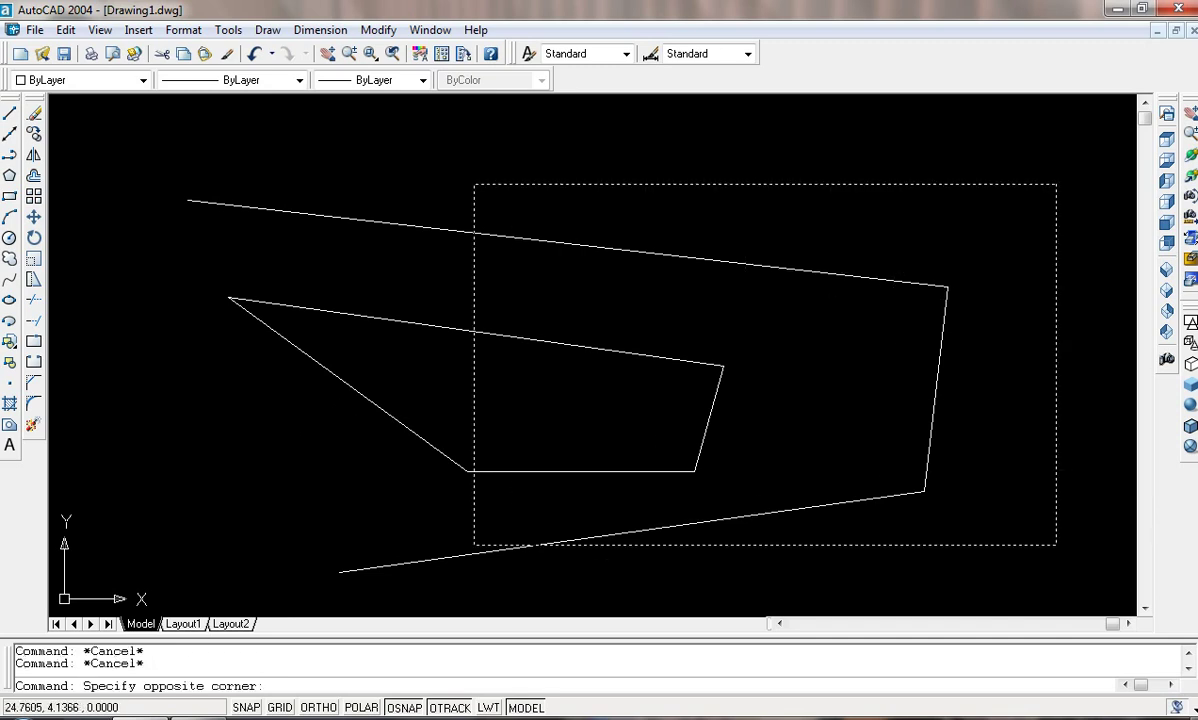
click(278, 578)
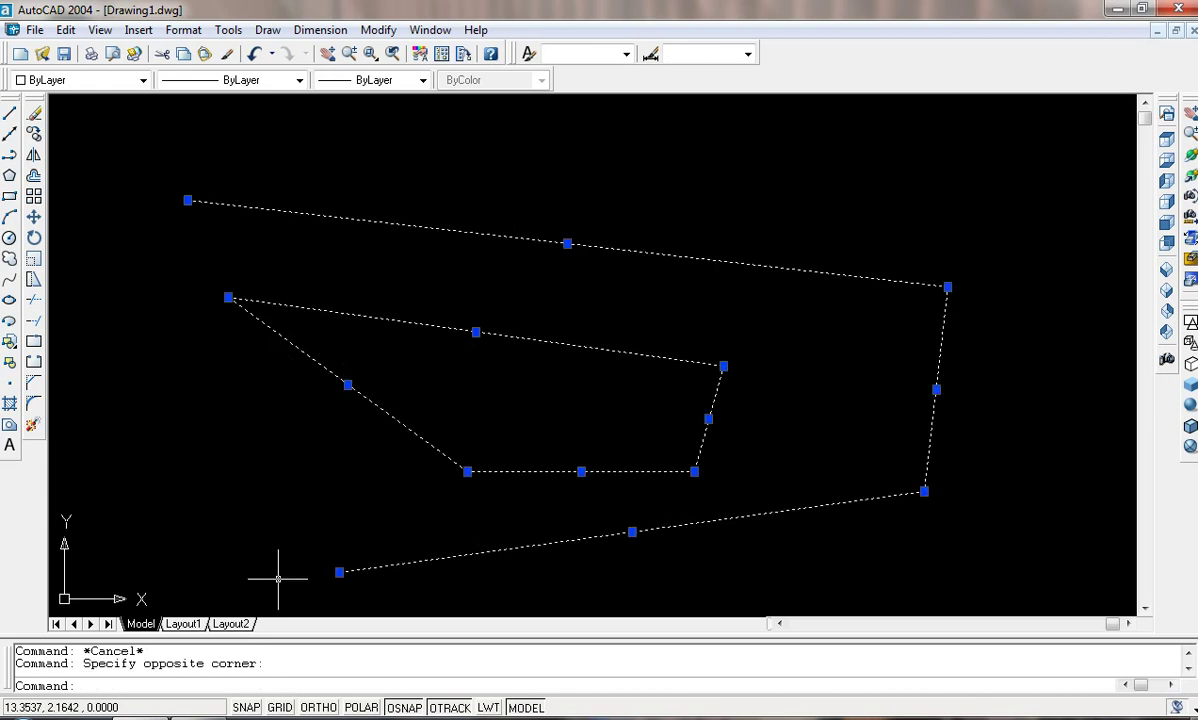
key(Delete)
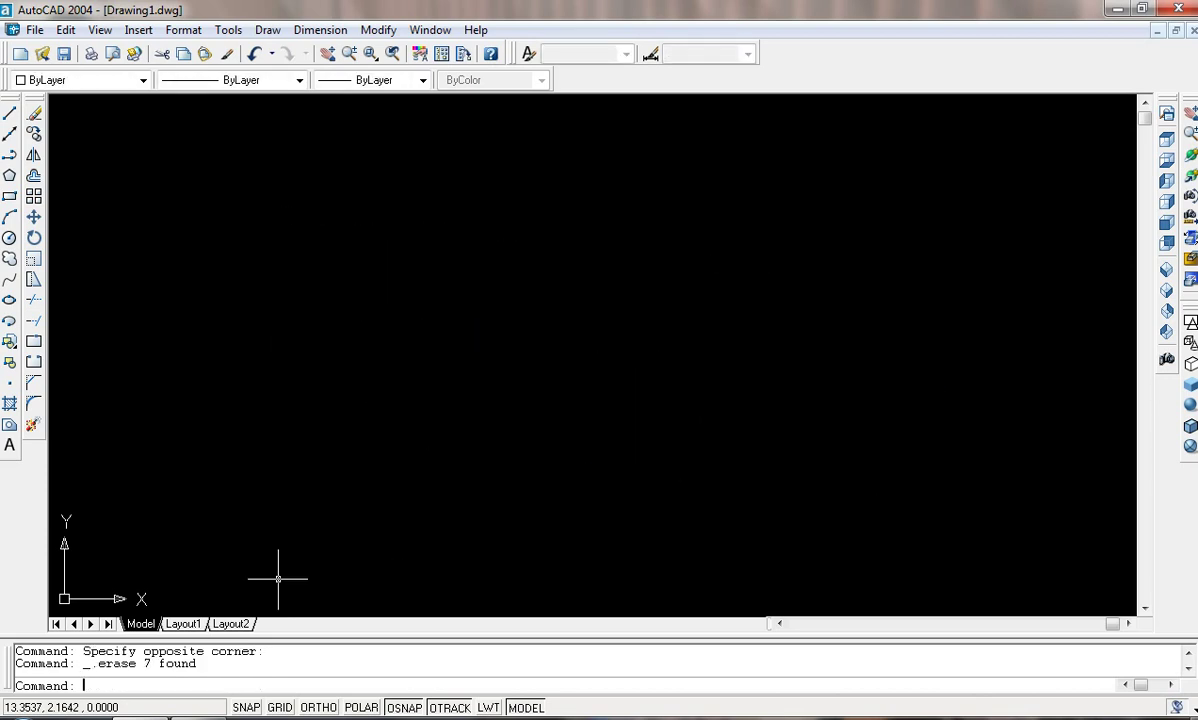
Draw a closed four-sided line shape with Ortho mode turned on
text(l)
key(Return)
click(204, 320)
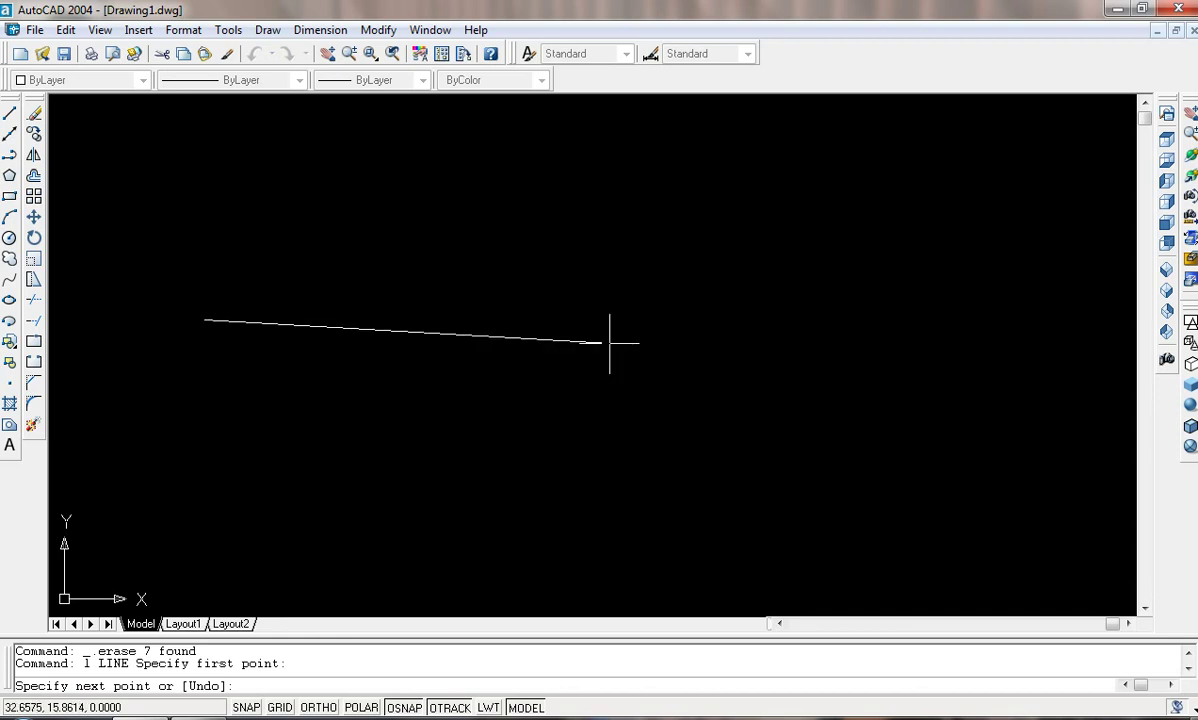
key(F8)
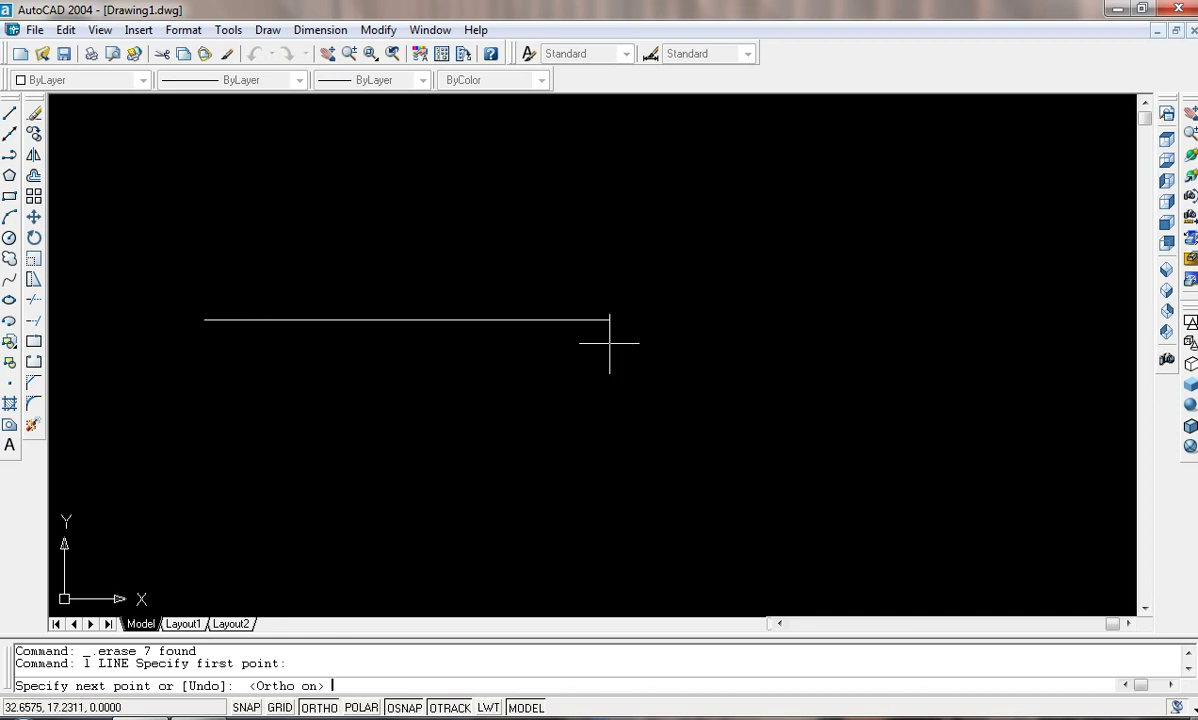
click(881, 320)
click(880, 541)
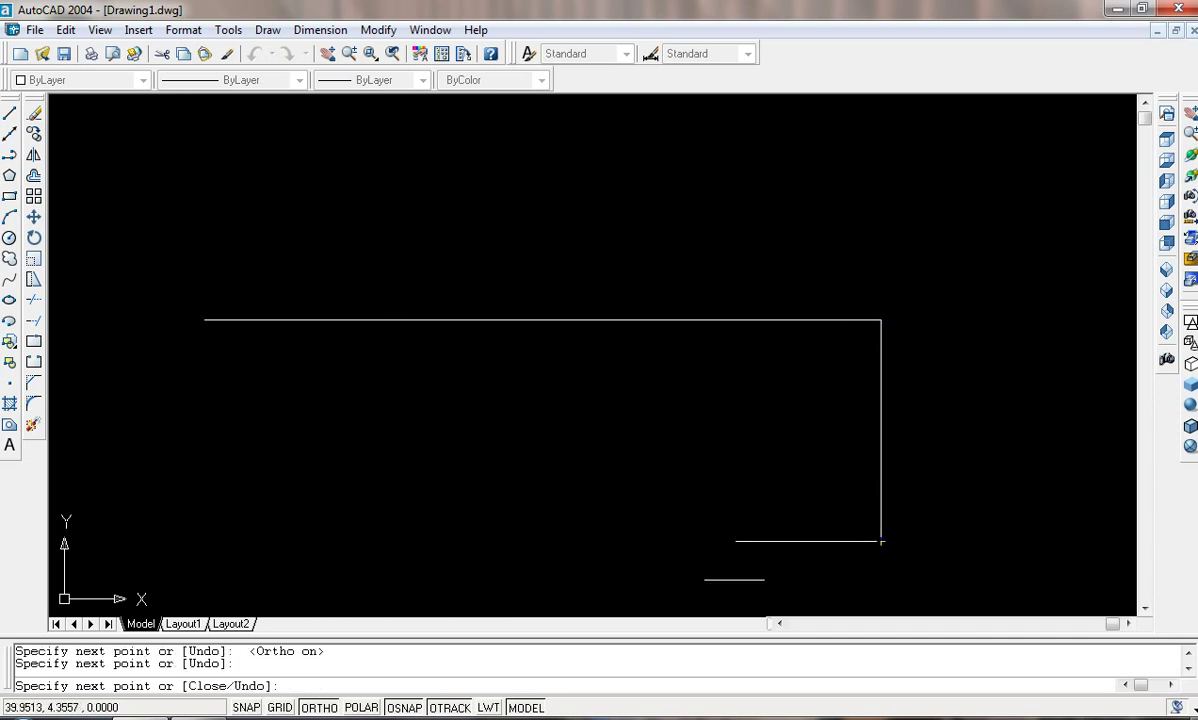
click(362, 543)
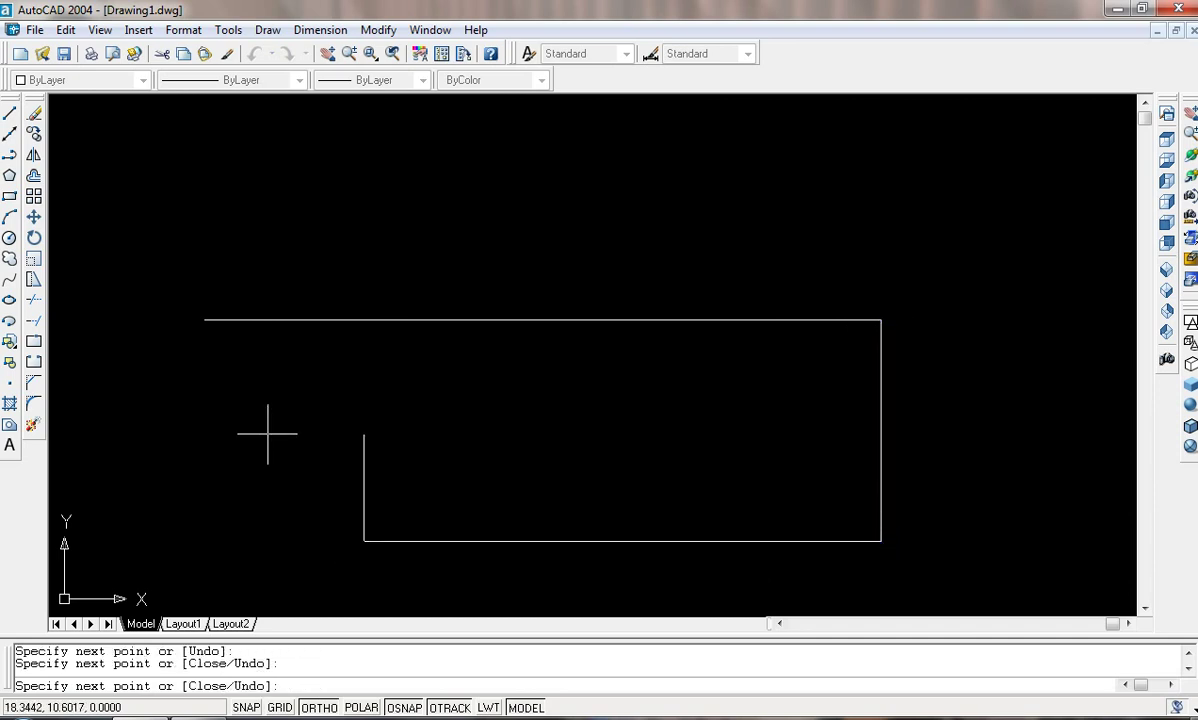
text( c)
key(Return)
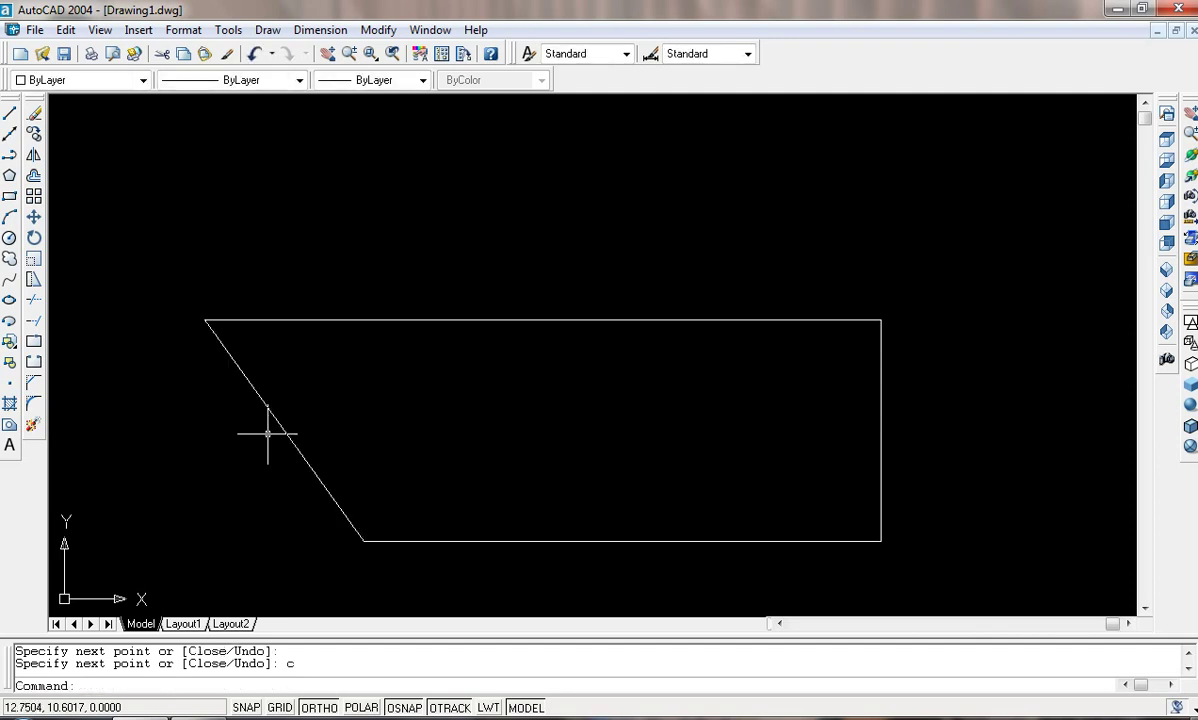
key(Escape)
key(Escape)
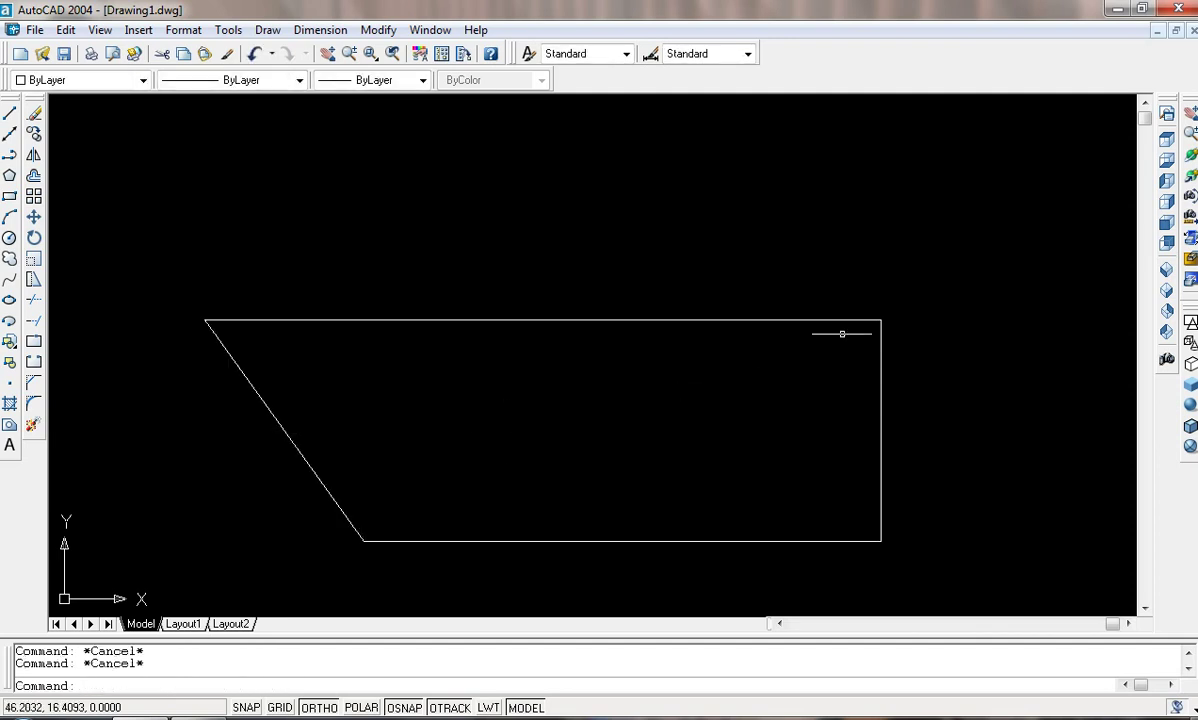
Window-select the four-sided shape and delete it
click(910, 274)
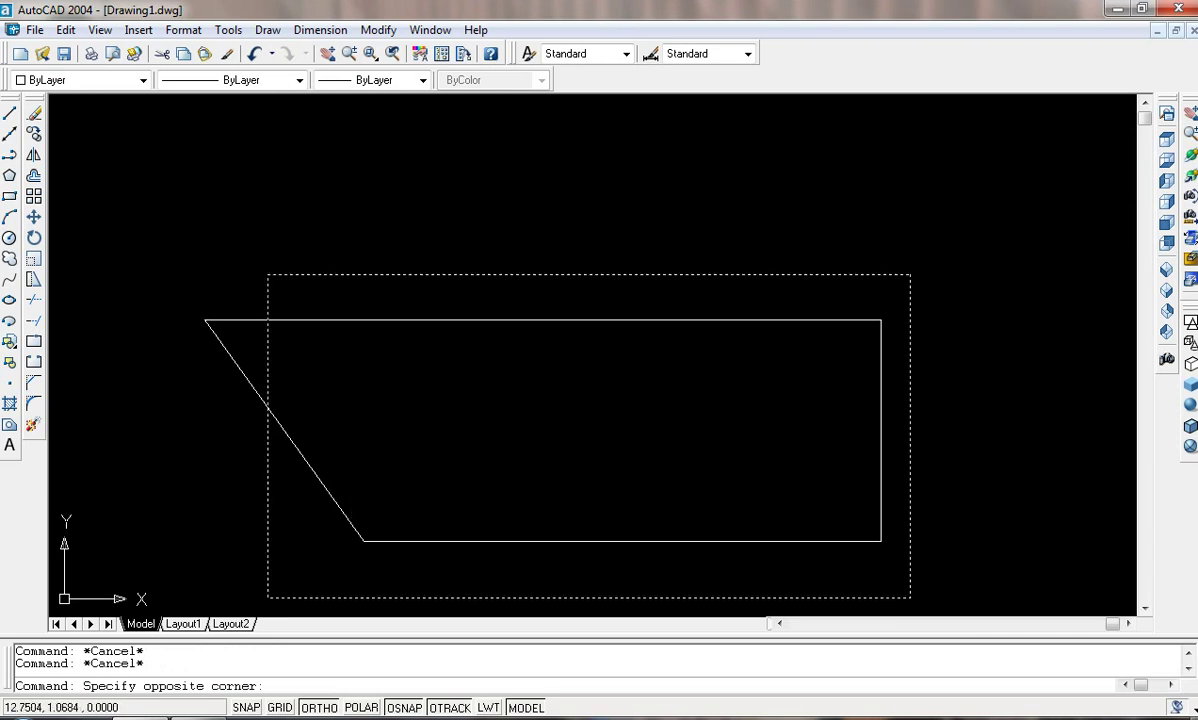
click(267, 597)
key(Delete)
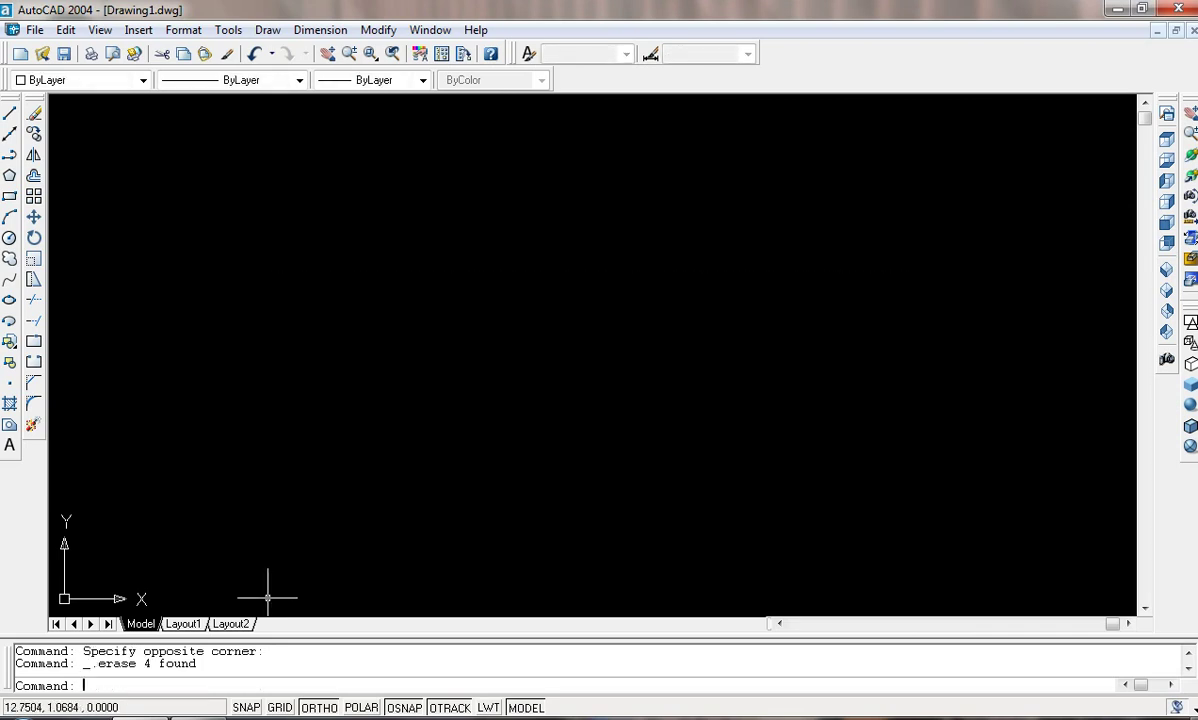
Place a single horizontal construction line through two picked points
click(11, 134)
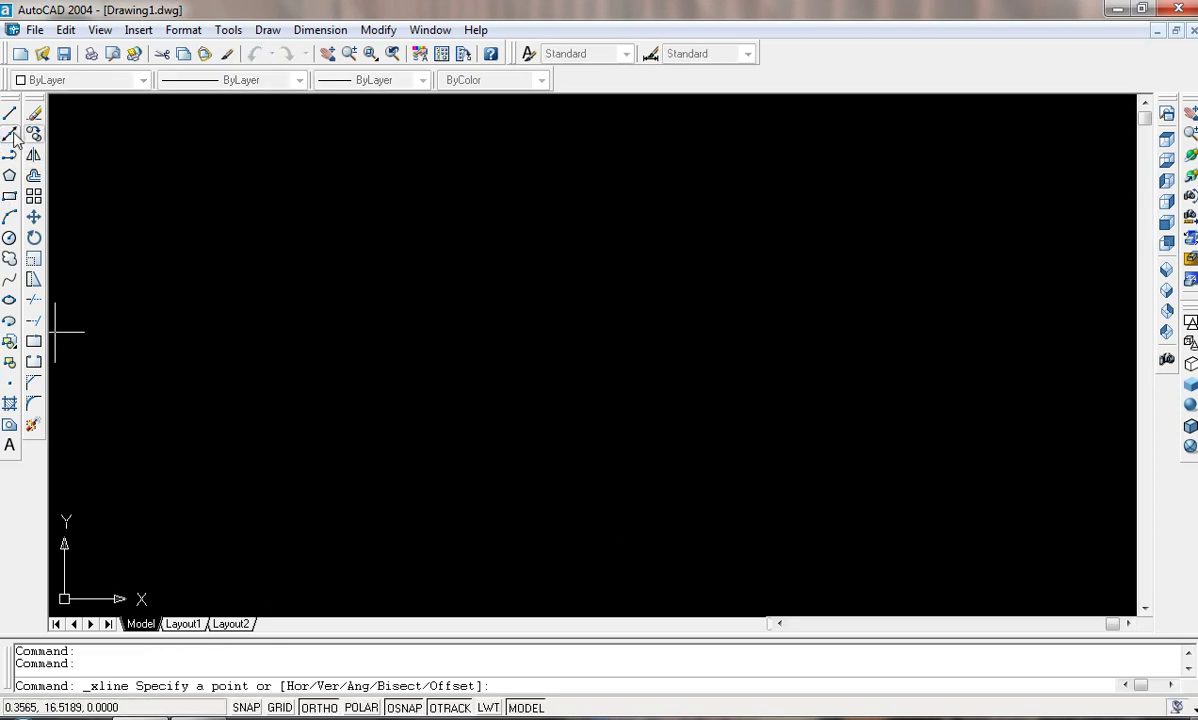
click(294, 374)
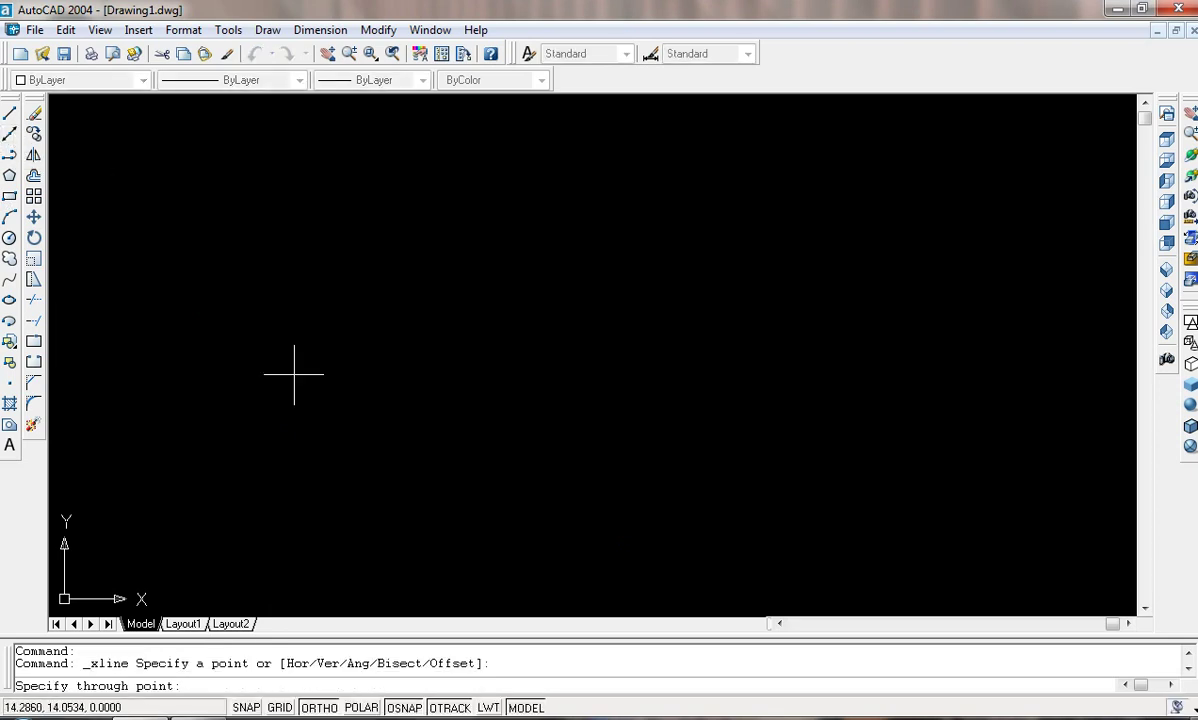
click(370, 367)
key(Return)
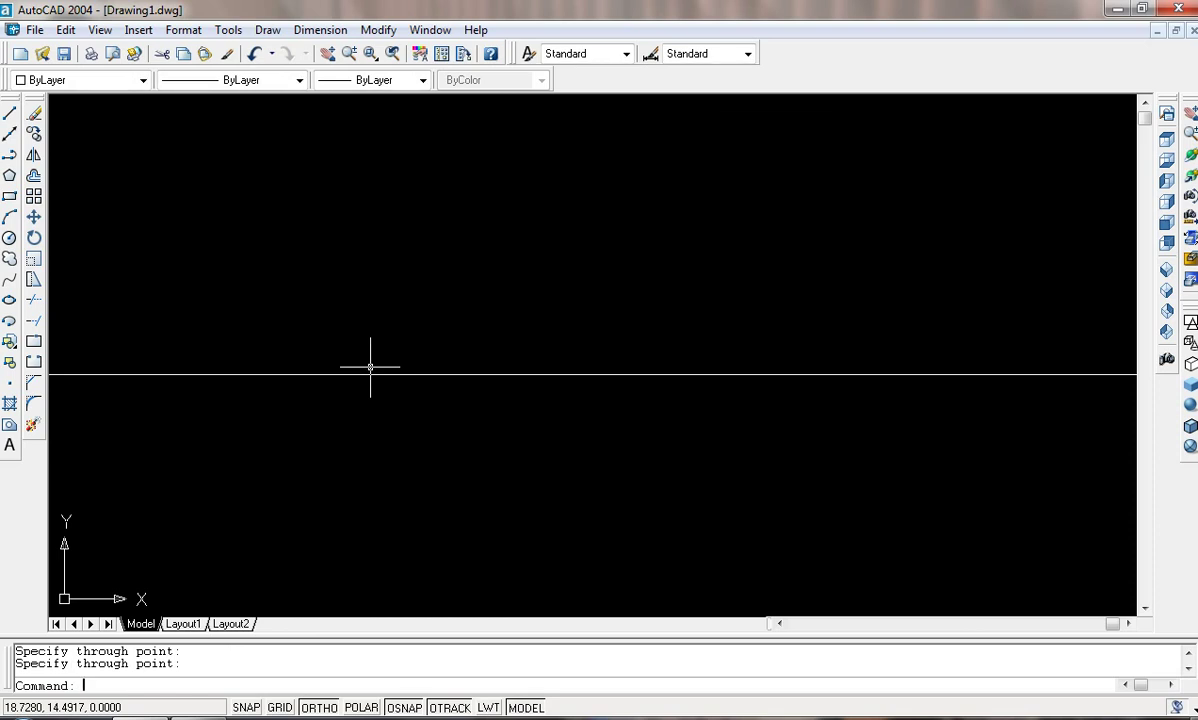
key(Escape)
key(Escape)
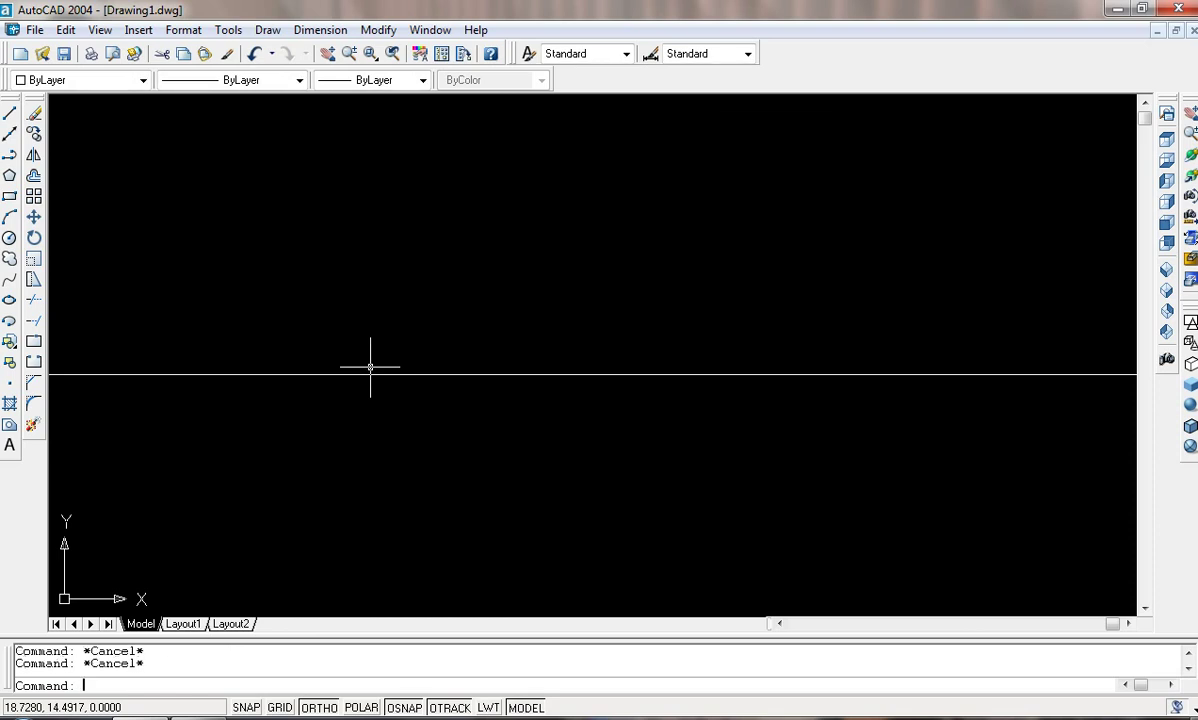
Add horizontal construction lines (XLINE Hor) spaced from top to bottom
text(xl)
key(Return)
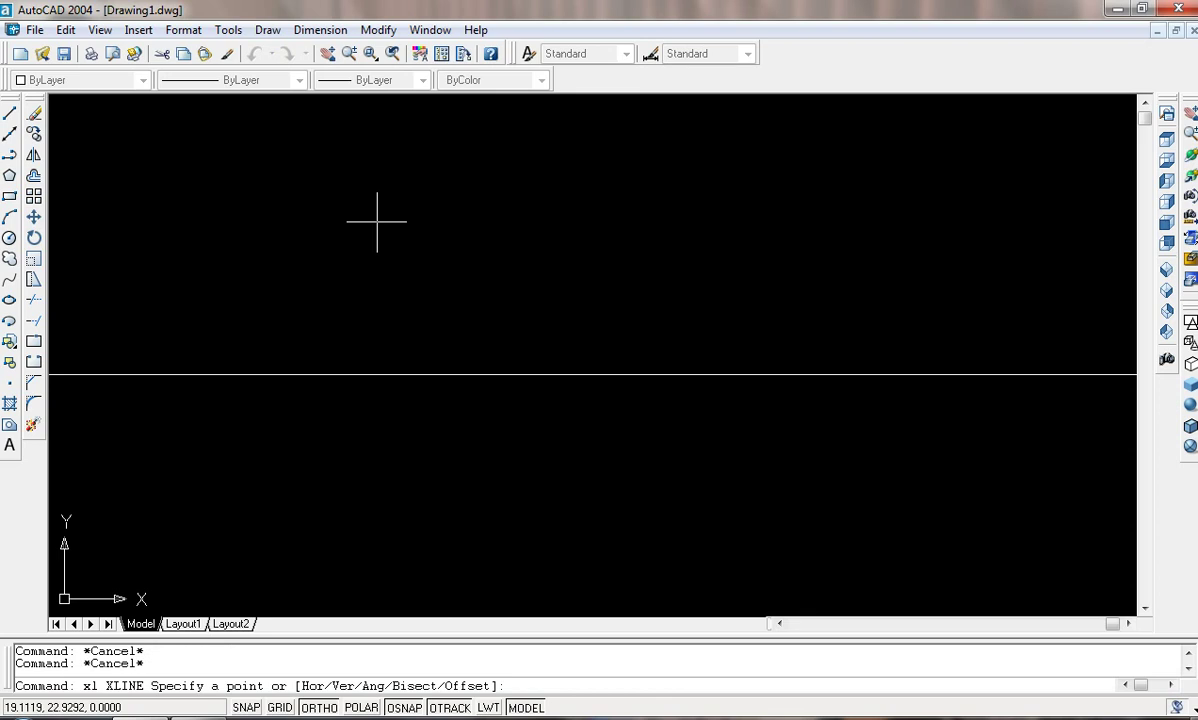
text(h)
key(Return)
click(387, 123)
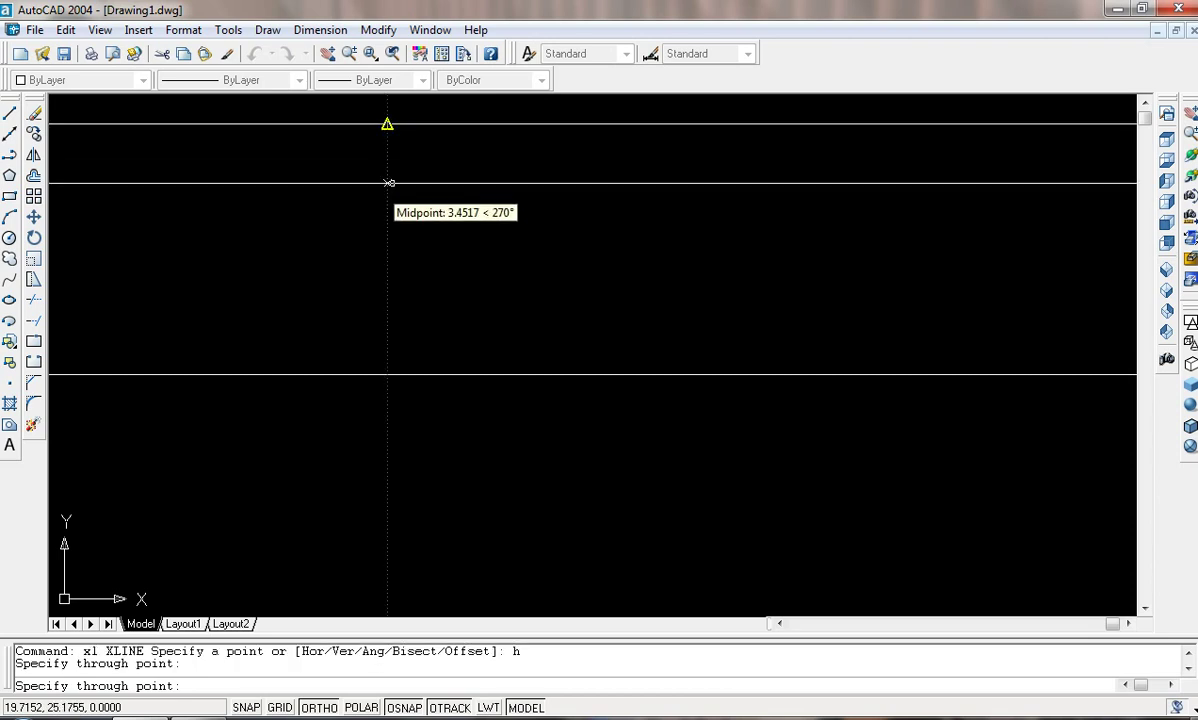
click(387, 183)
click(388, 246)
click(388, 246)
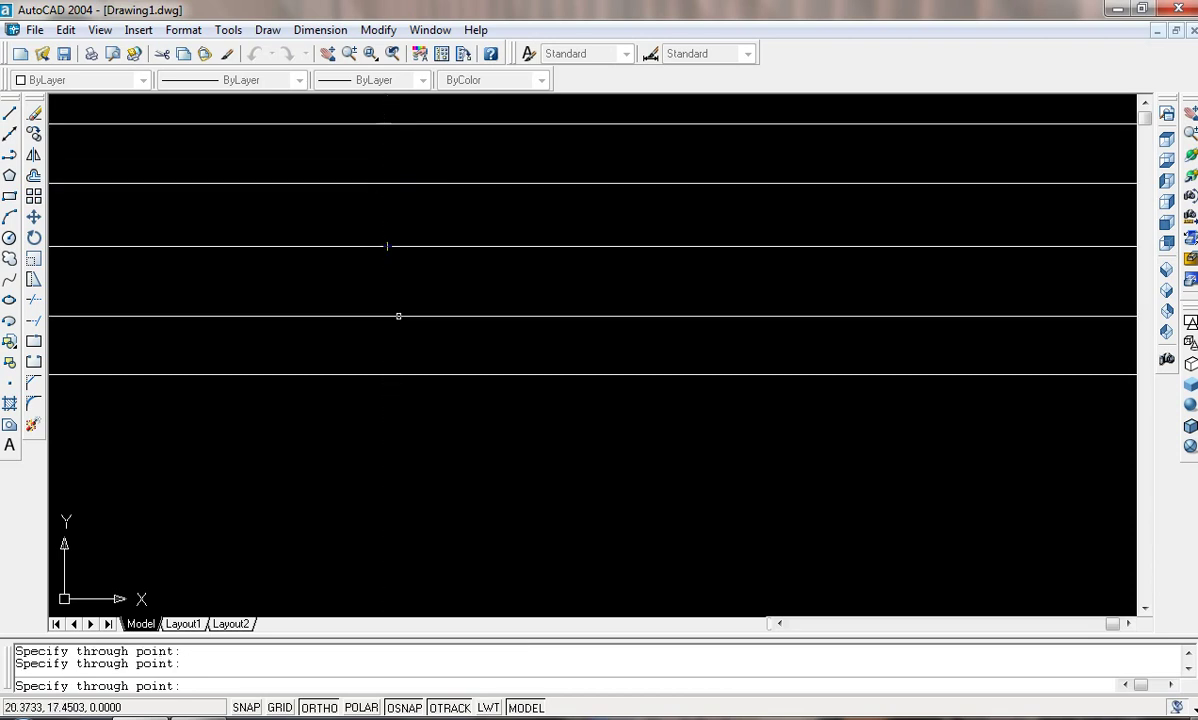
click(398, 316)
click(398, 420)
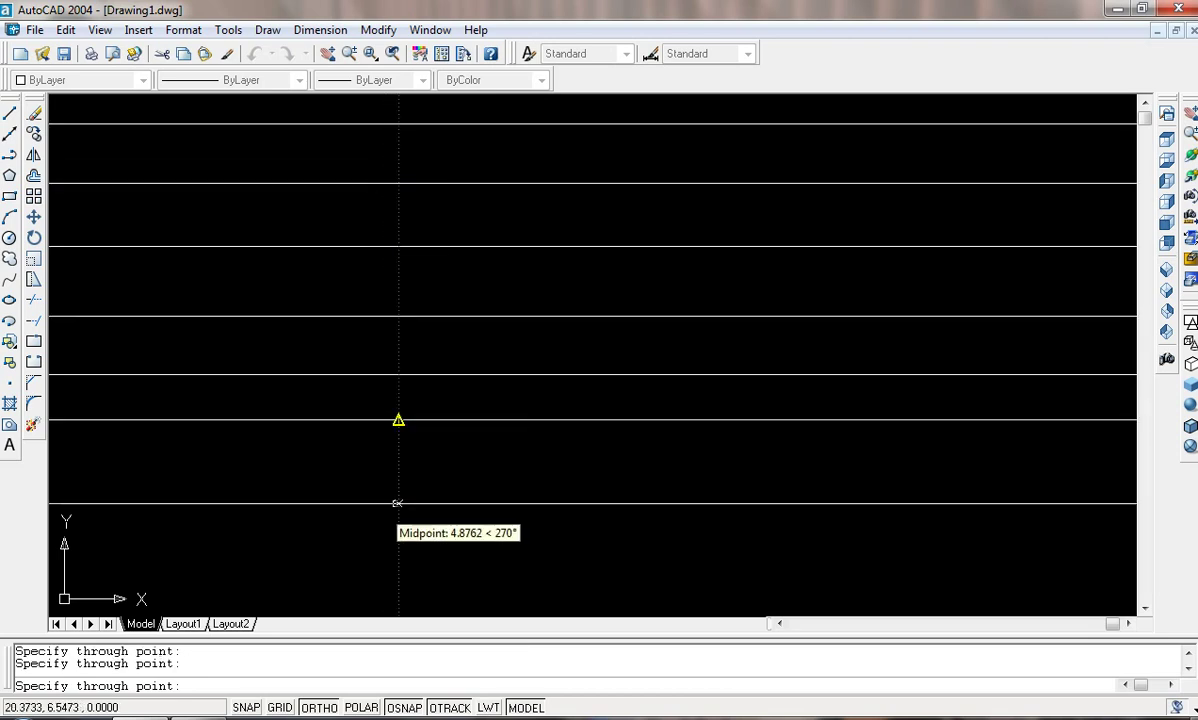
click(398, 503)
key(Escape)
key(Escape)
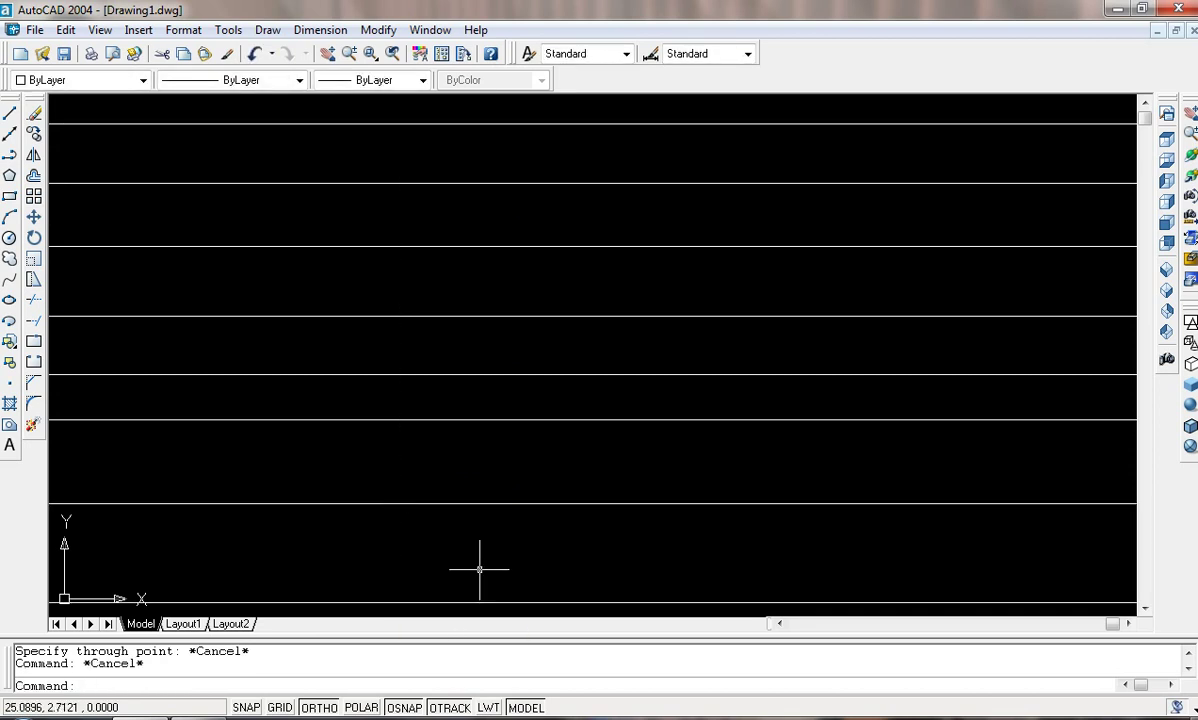
Add eight vertical construction lines (XLINE Ver) left to right, then select everything
text(xl)
key(Return)
text(v)
key(Return)
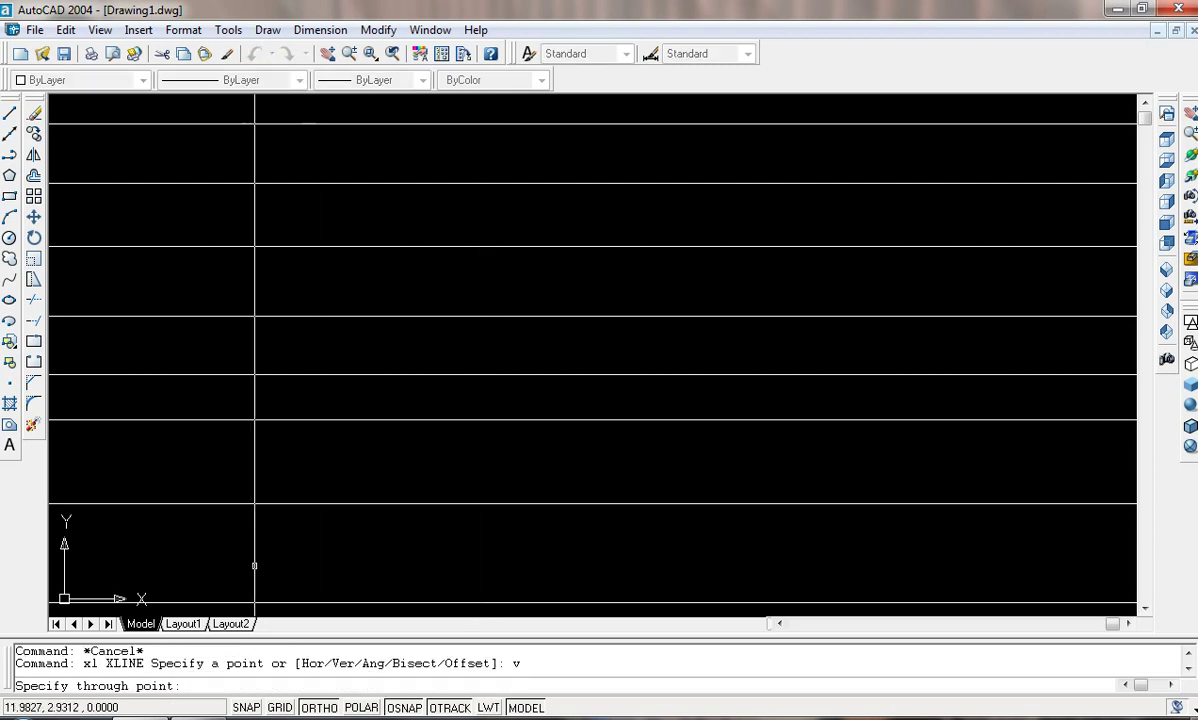
click(227, 557)
click(268, 560)
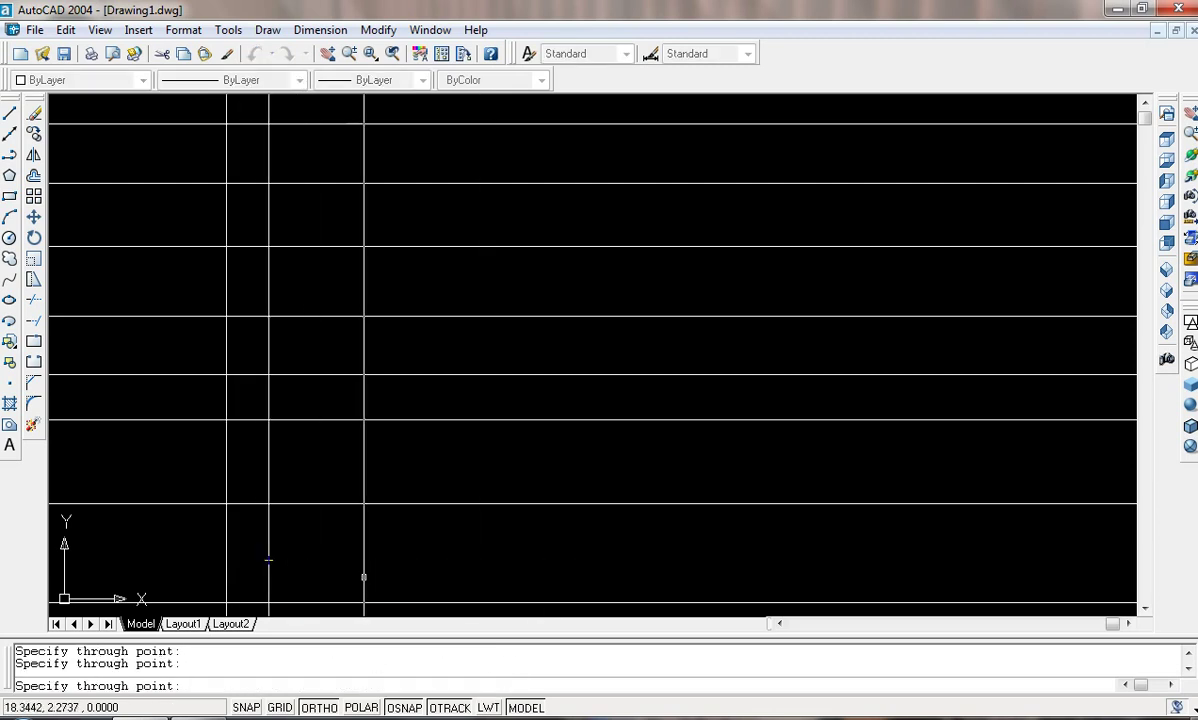
click(363, 577)
click(483, 575)
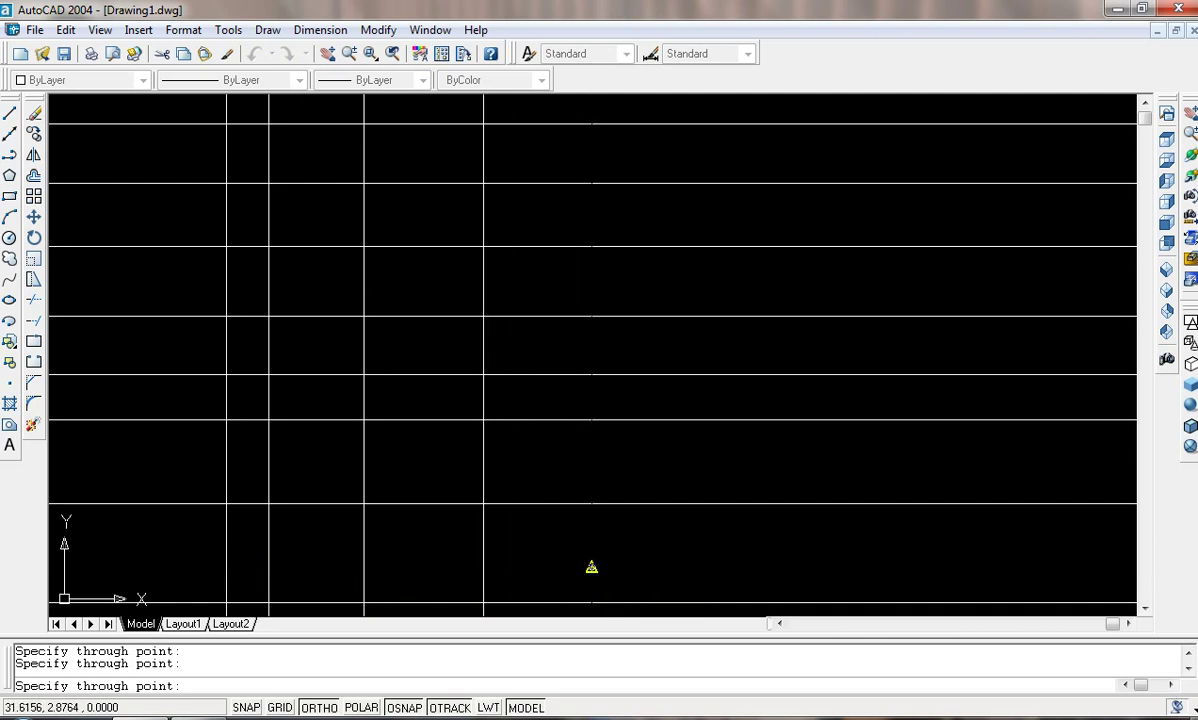
click(591, 567)
click(690, 566)
click(810, 555)
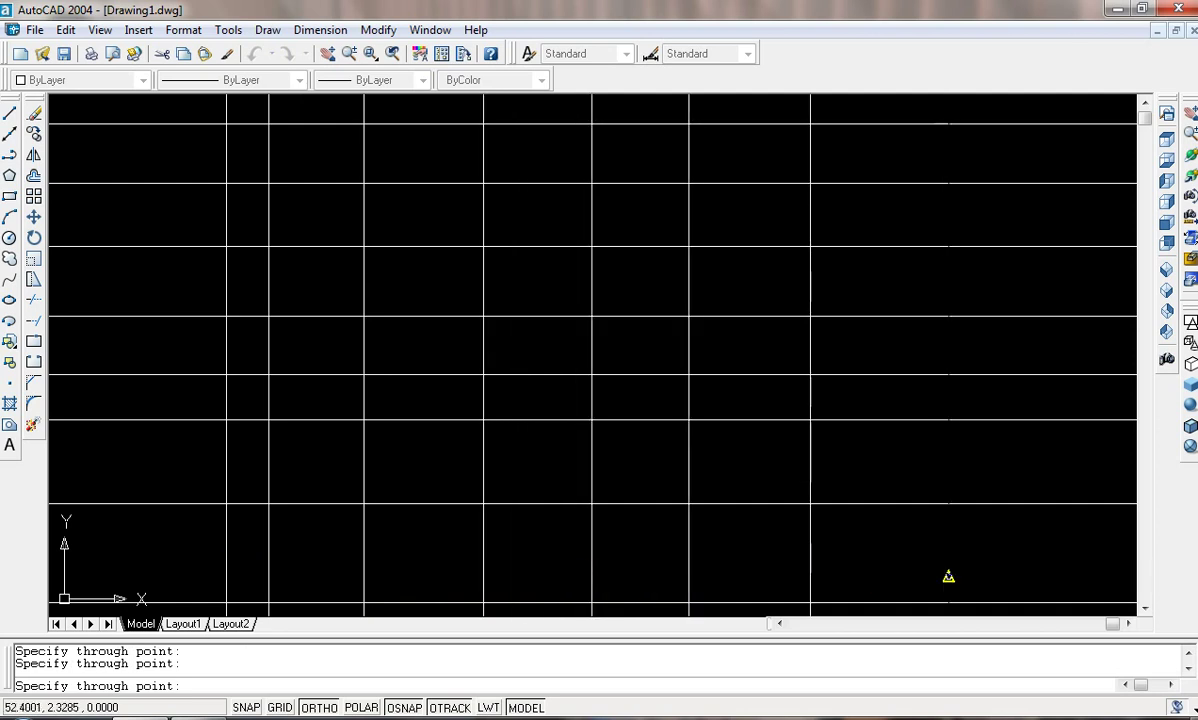
click(948, 576)
key(Escape)
key(Escape)
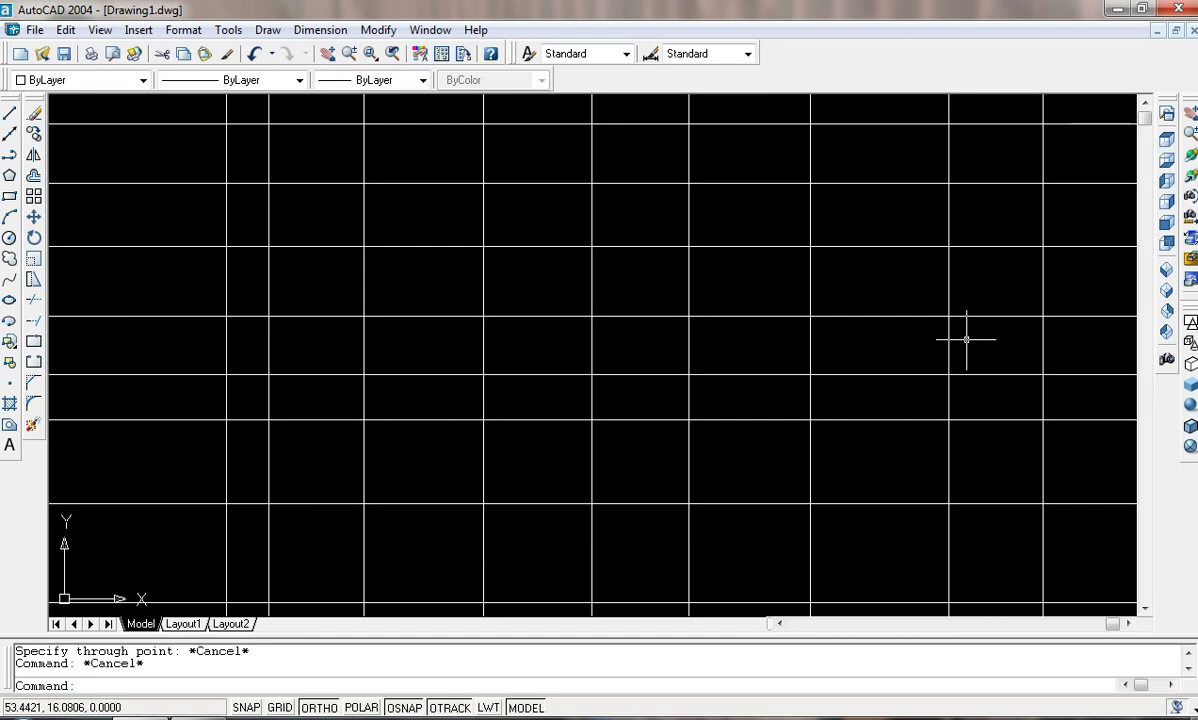
key(ctrl+a)
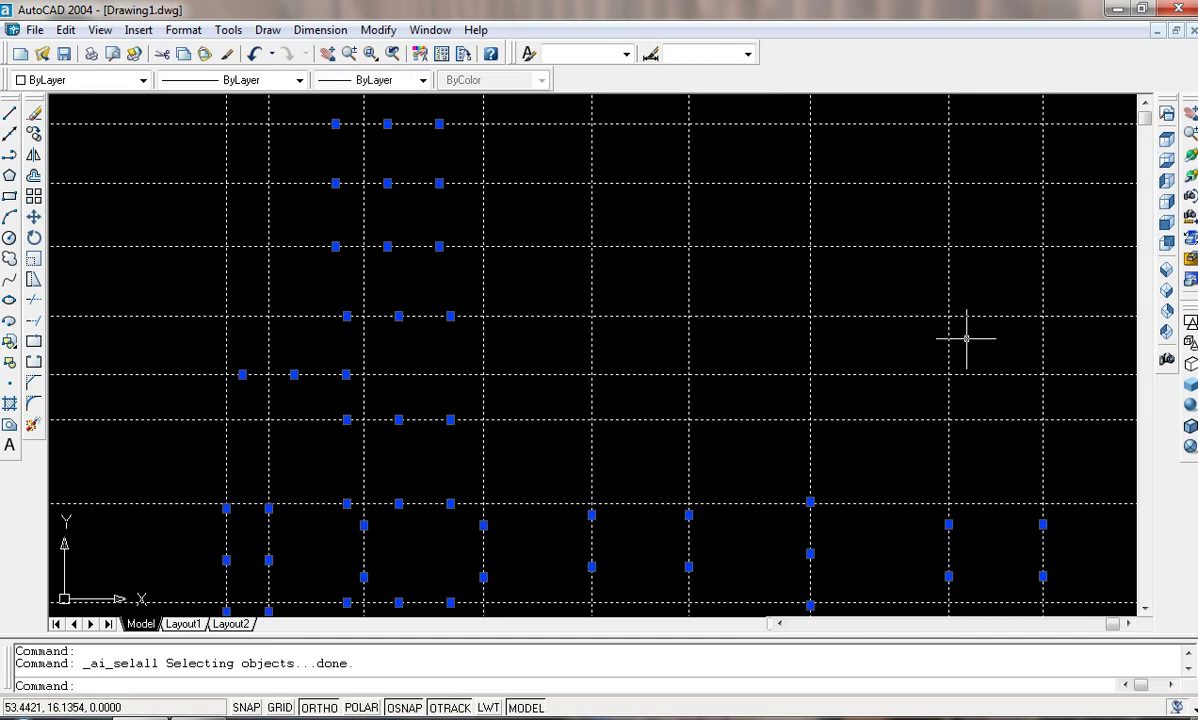
Erase the grid and set XLINE to the Ang option at 45°
key(Delete)
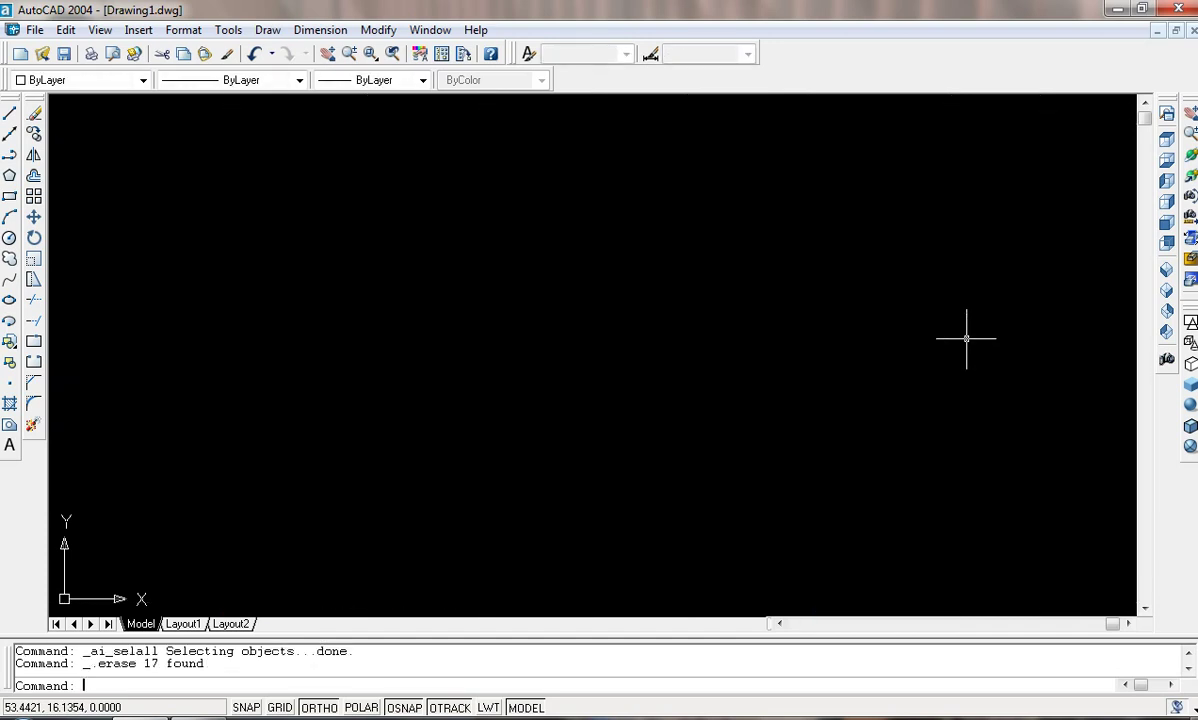
key(Escape)
key(Escape)
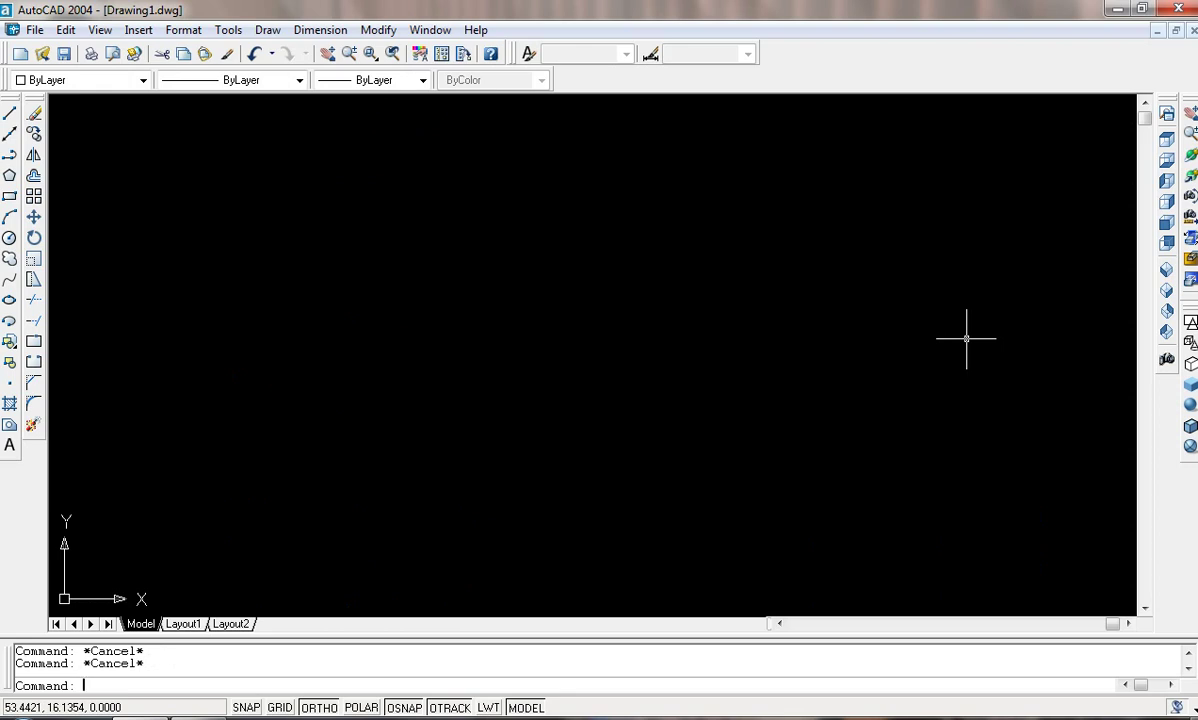
text(xl)
key(Return)
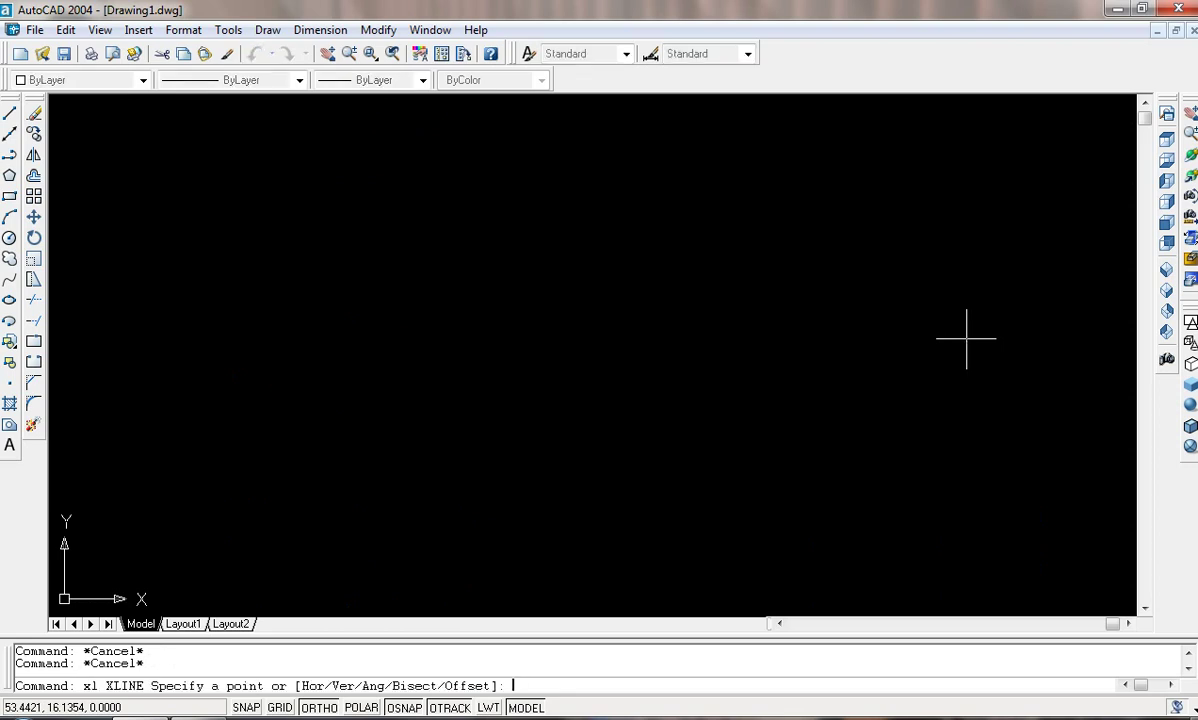
text(a)
key(Return)
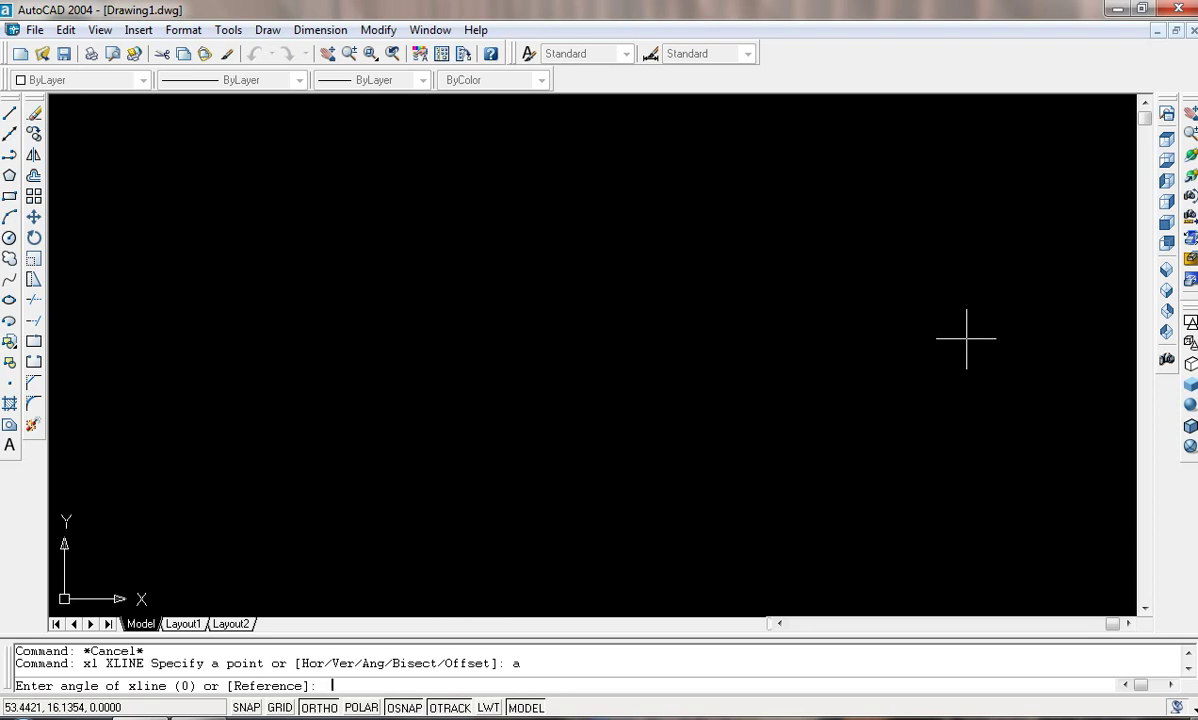
text(45)
key(Return)
Place eight parallel 45° construction lines across the drawing
click(694, 289)
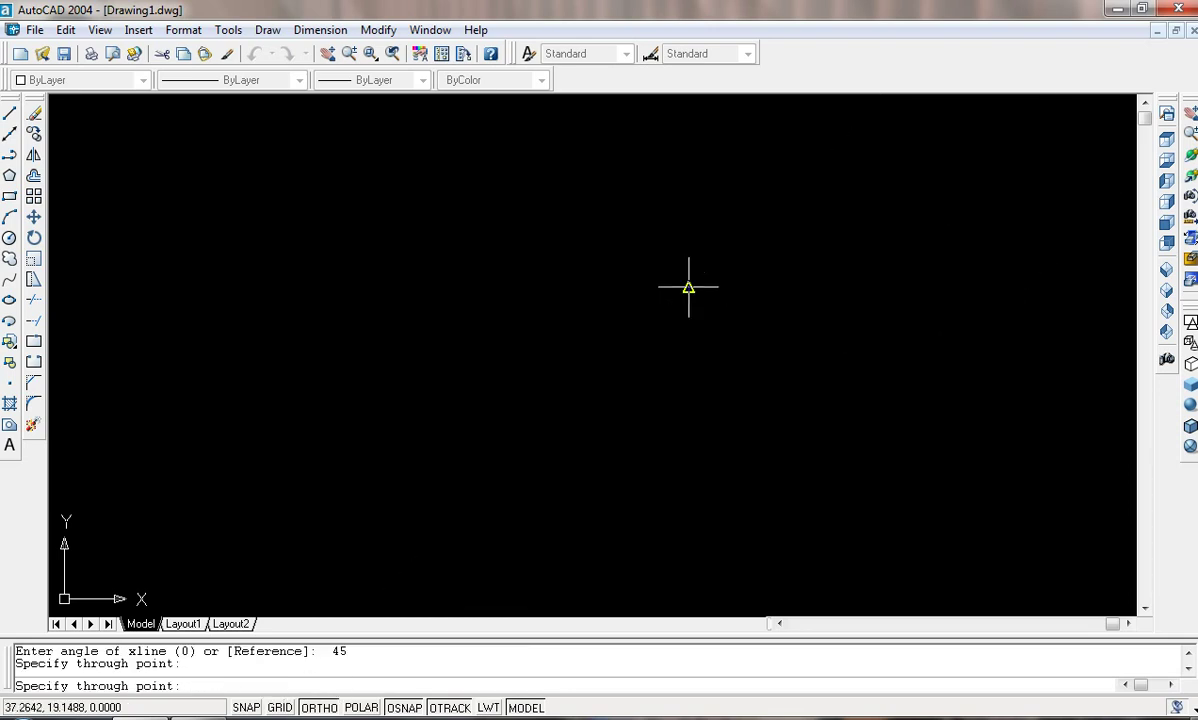
click(606, 287)
click(467, 238)
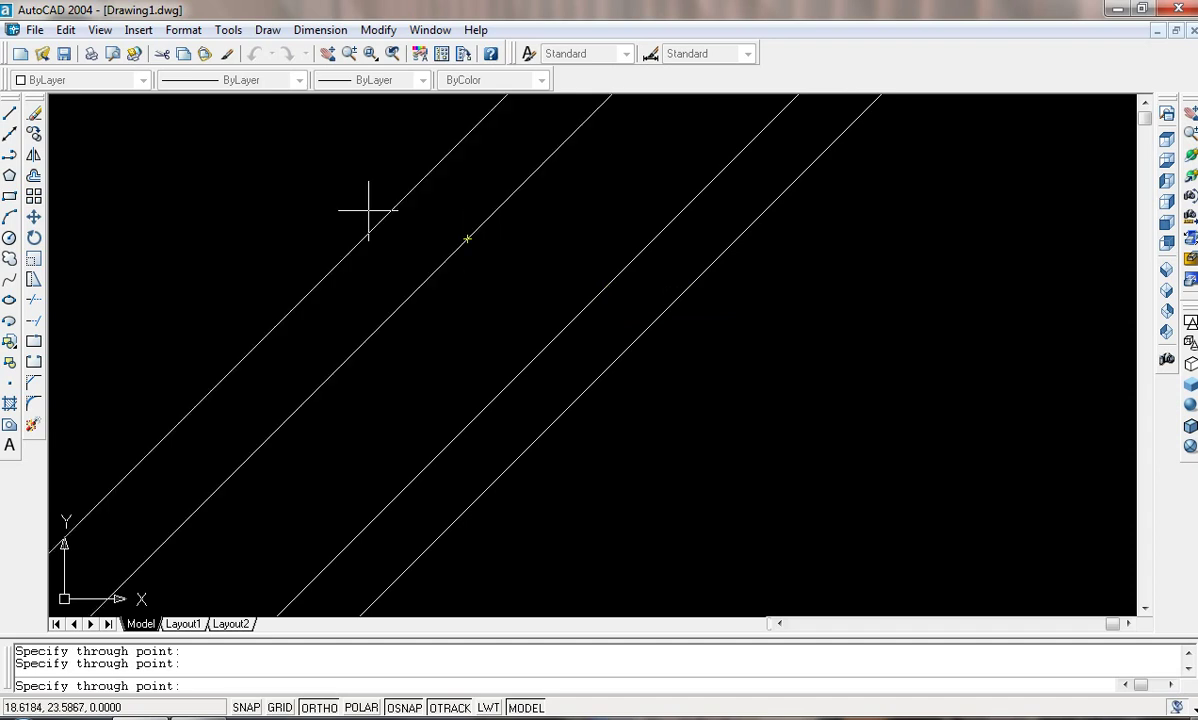
click(340, 181)
click(520, 291)
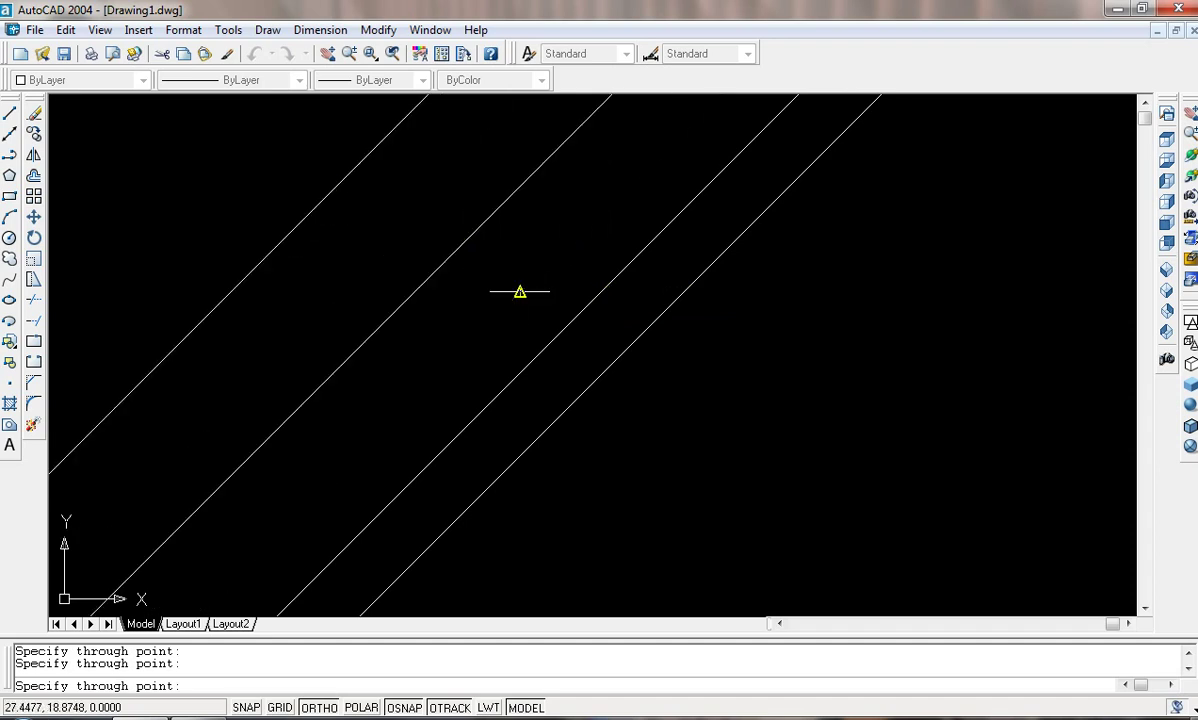
click(405, 222)
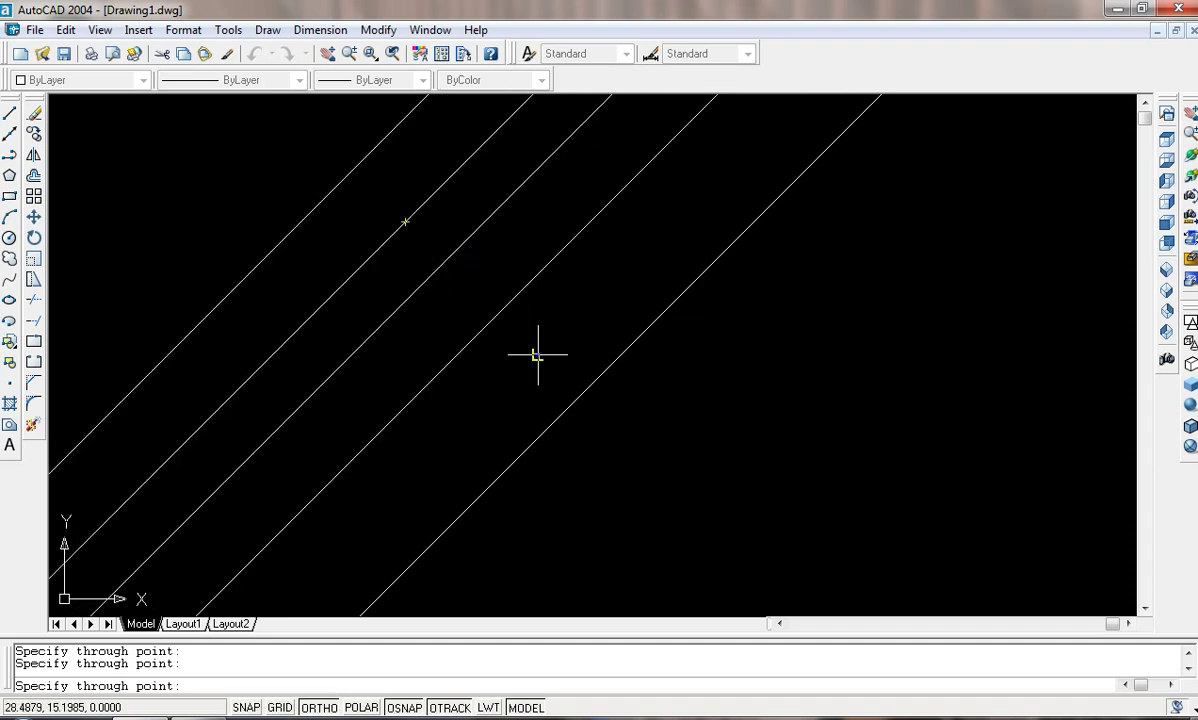
click(680, 427)
click(737, 476)
key(Escape)
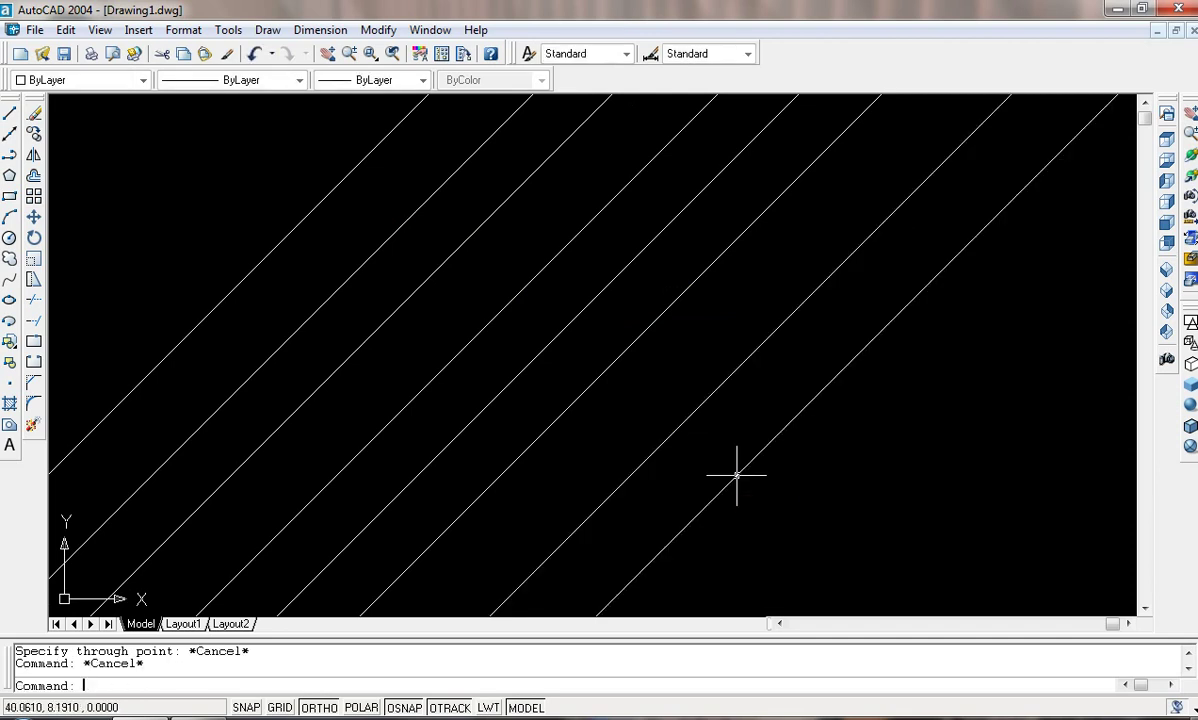
Crossing-select all the diagonal construction lines and erase them
click(882, 400)
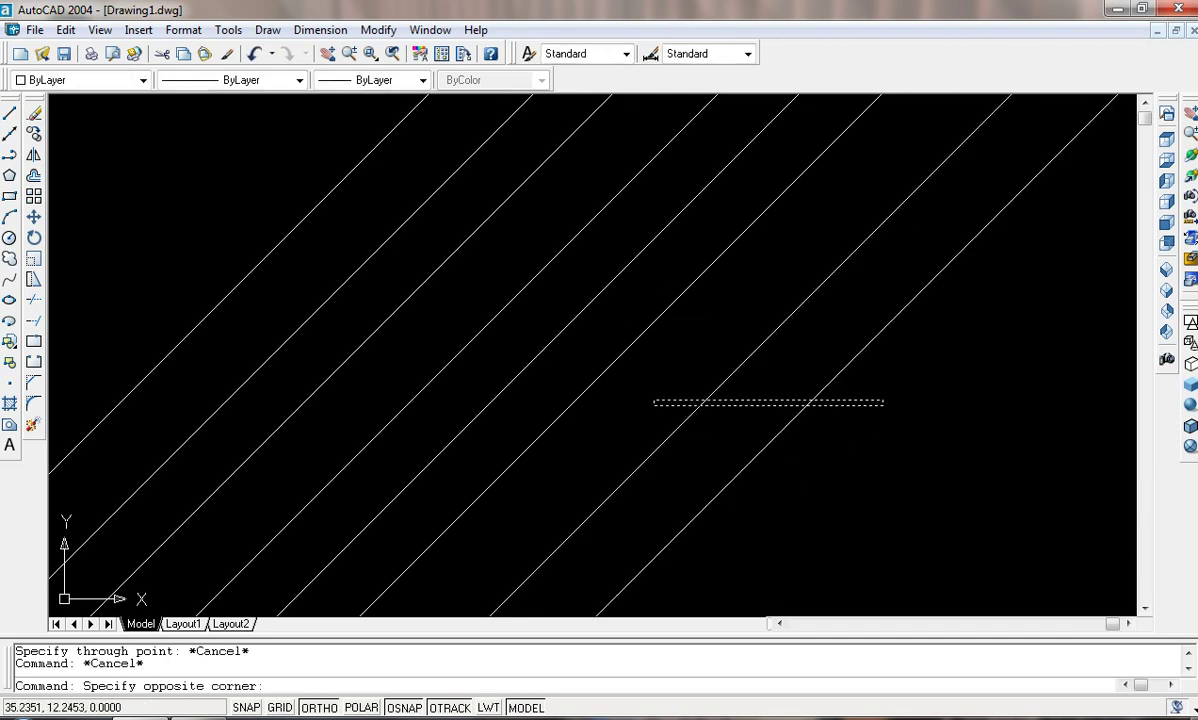
click(297, 204)
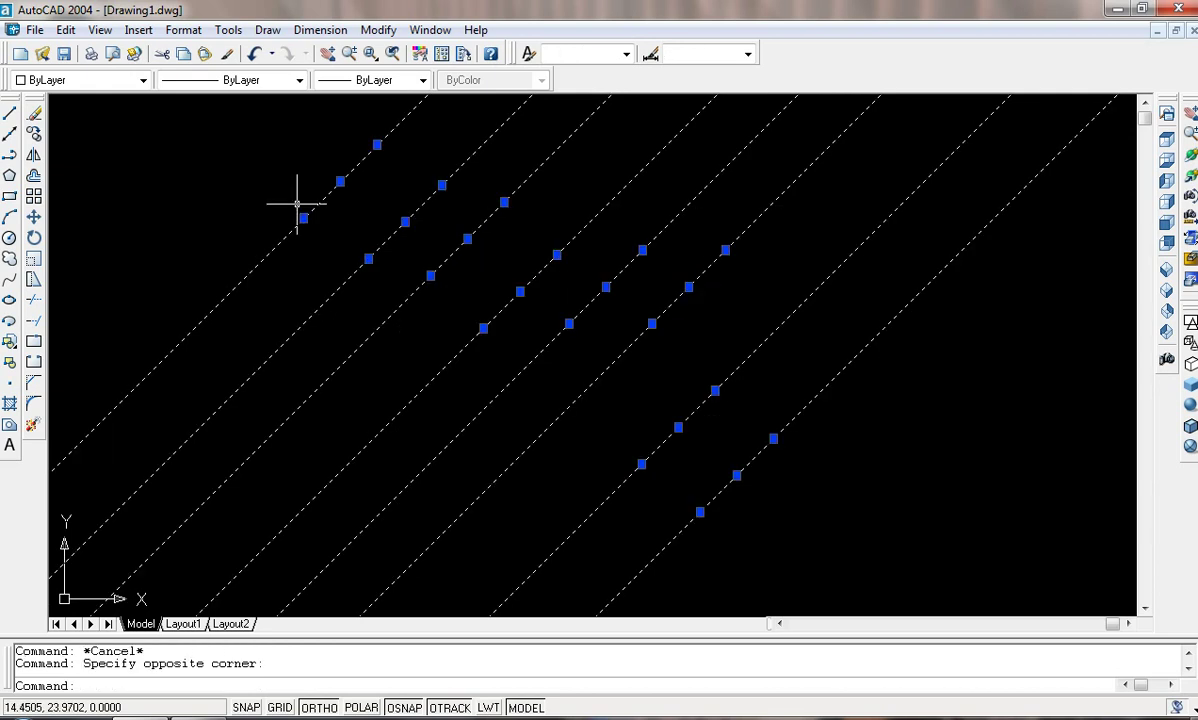
key(Delete)
Place one horizontal construction line near the top with XL
text(x)
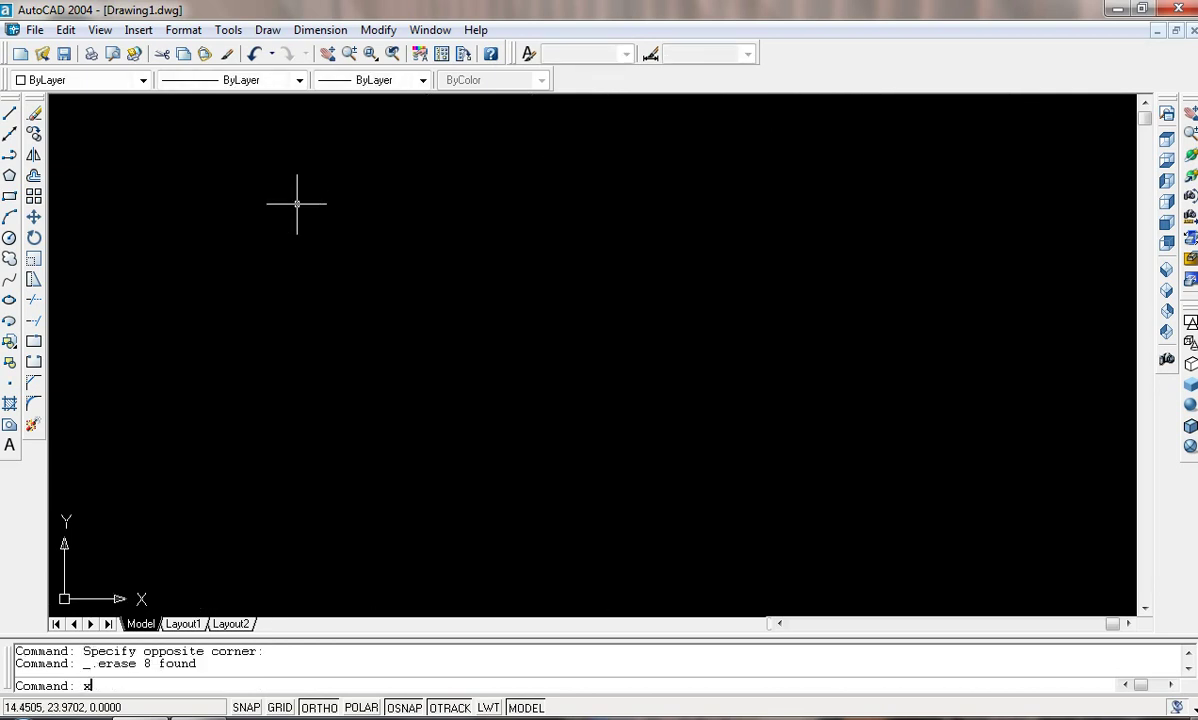
text(l)
key(Return)
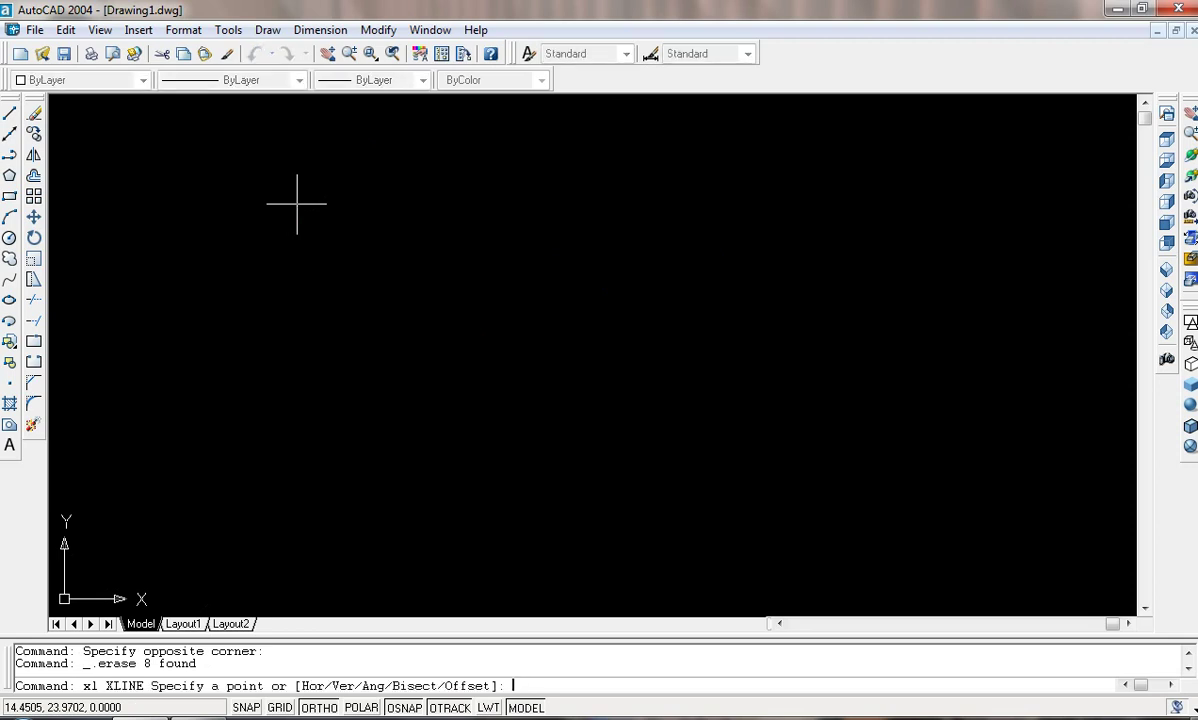
click(218, 210)
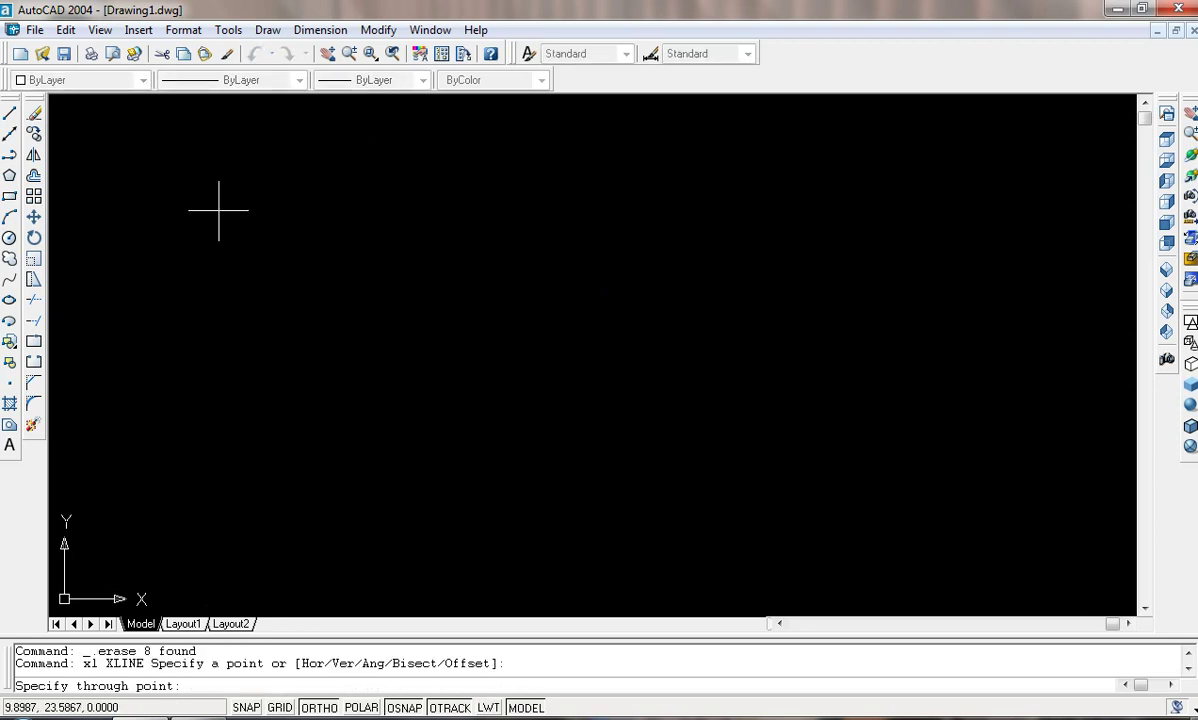
click(308, 241)
key(Return)
key(Escape)
key(Escape)
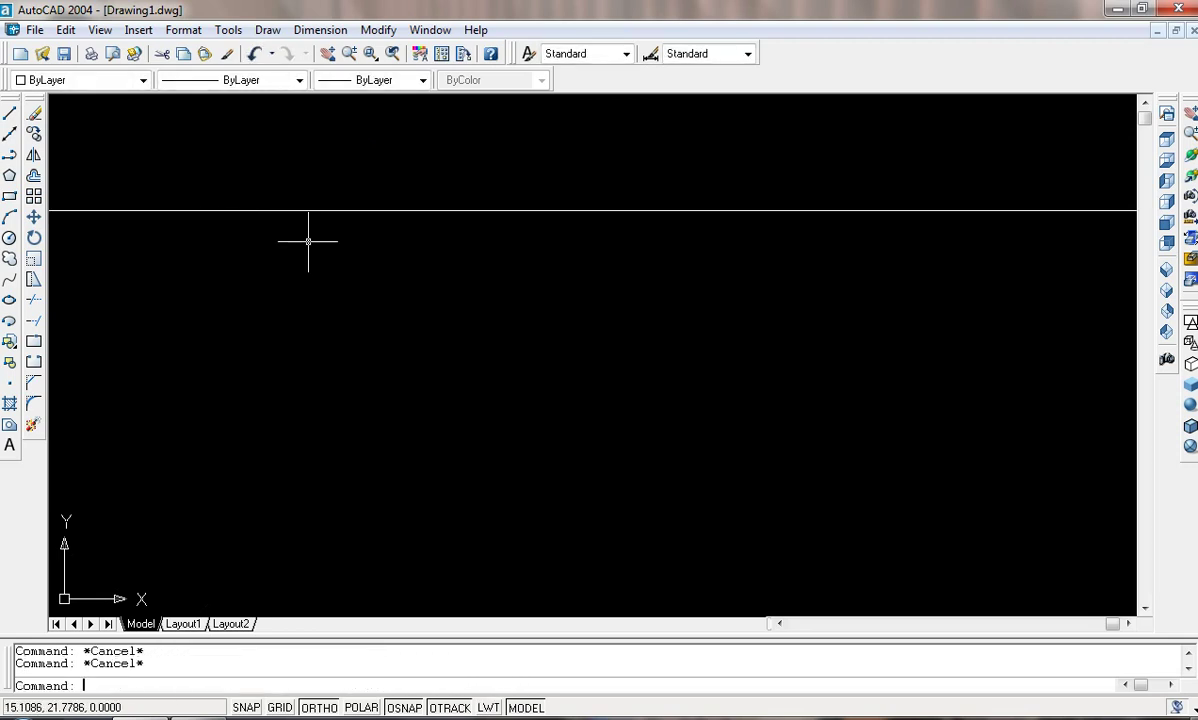
Offset the horizontal line by 5 repeatedly to make parallel copies below it
text(o)
key(Return)
text(5)
key(Return)
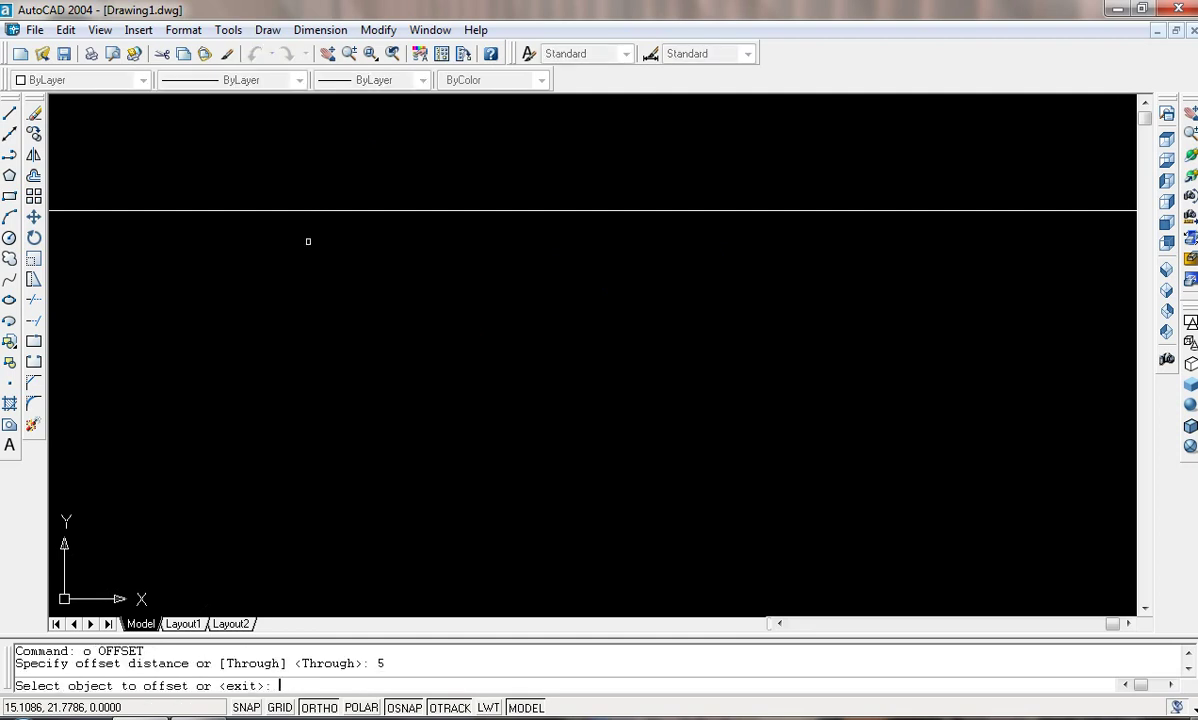
click(365, 210)
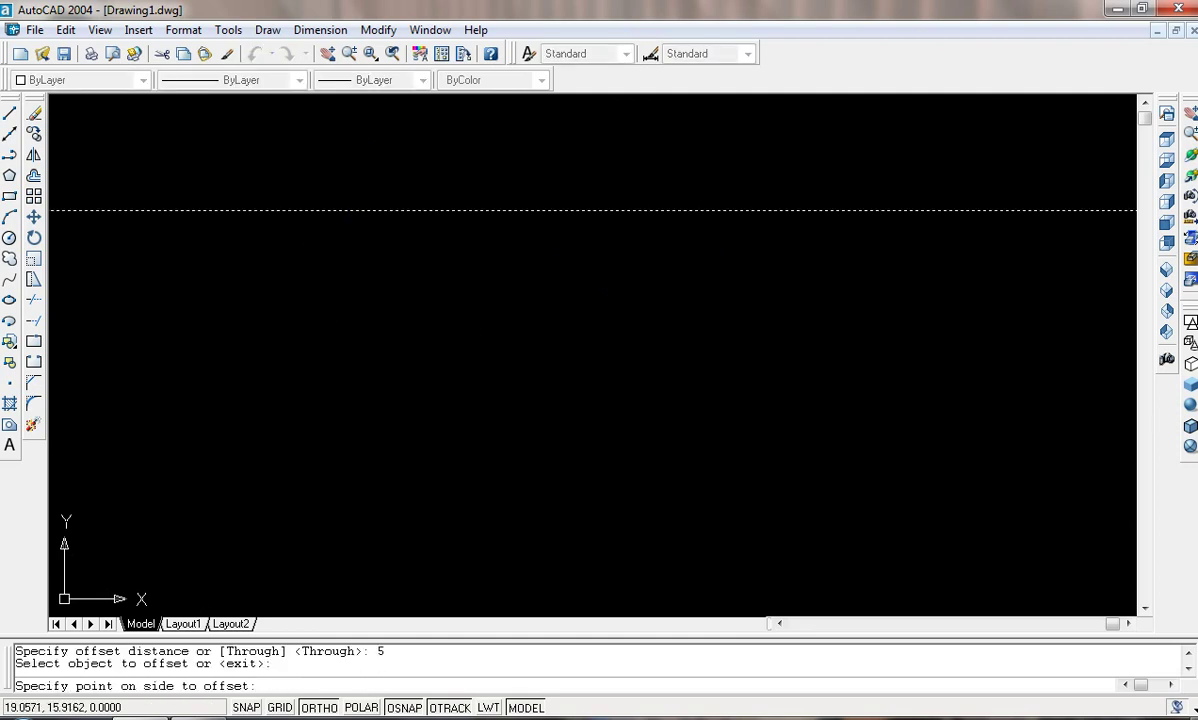
click(352, 320)
click(393, 297)
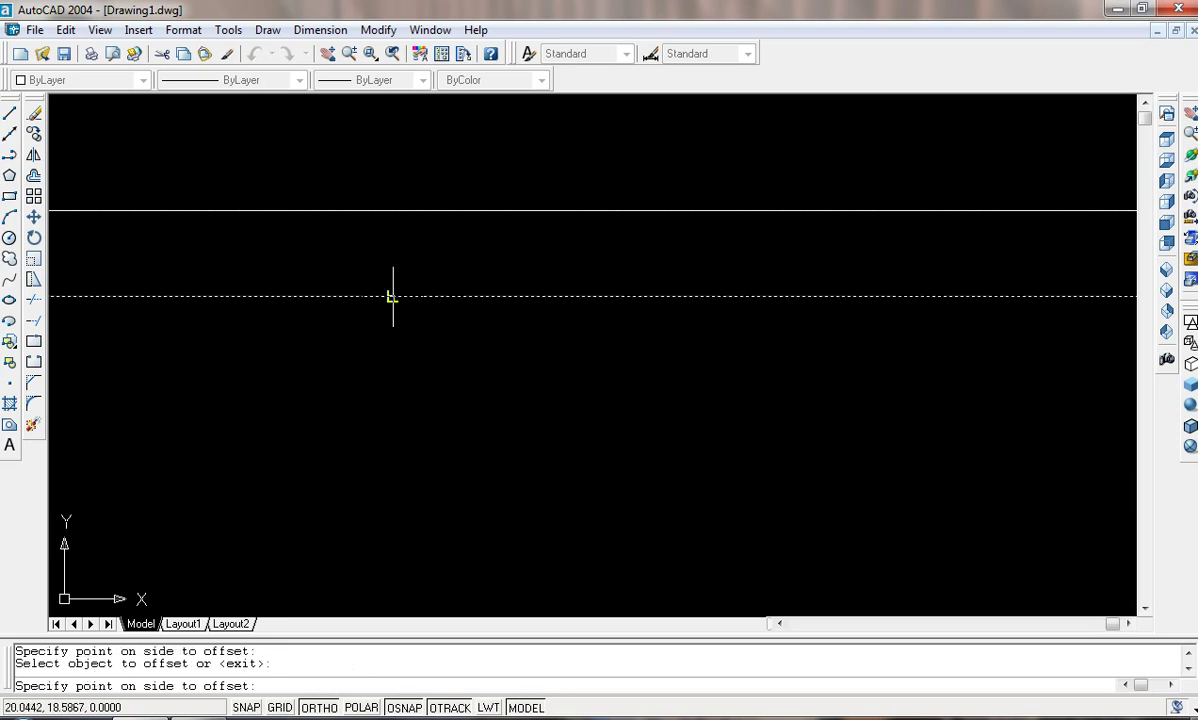
click(397, 556)
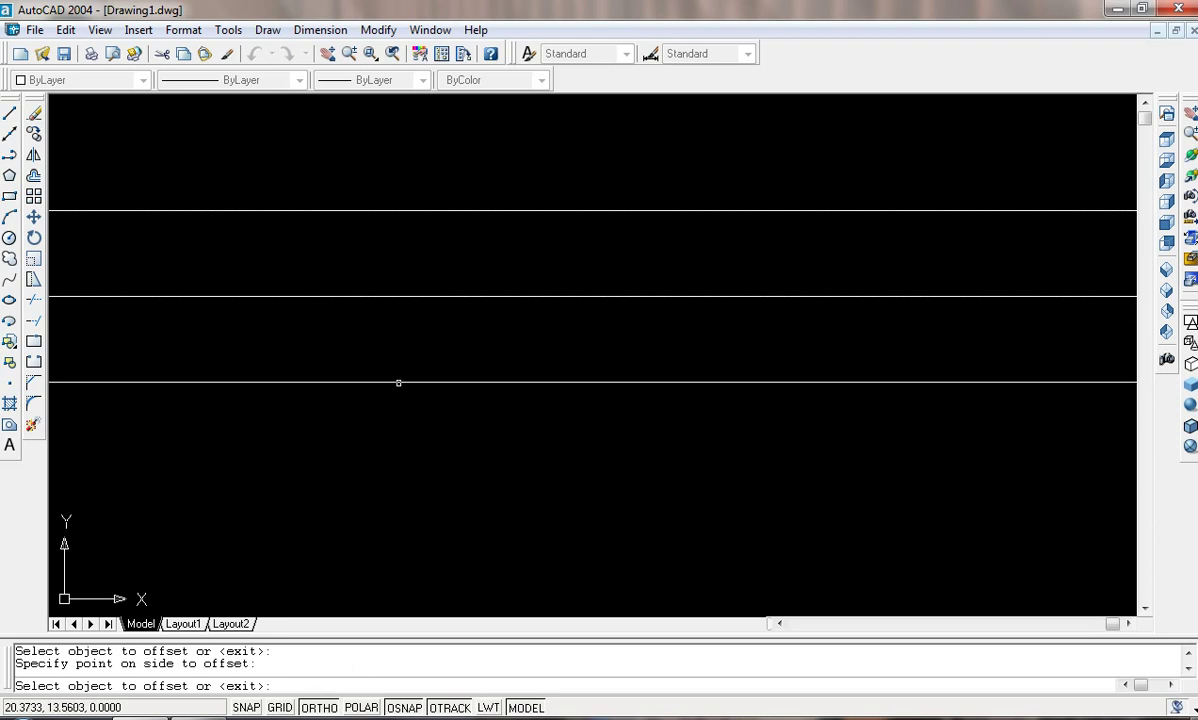
click(398, 383)
click(397, 452)
key(Escape)
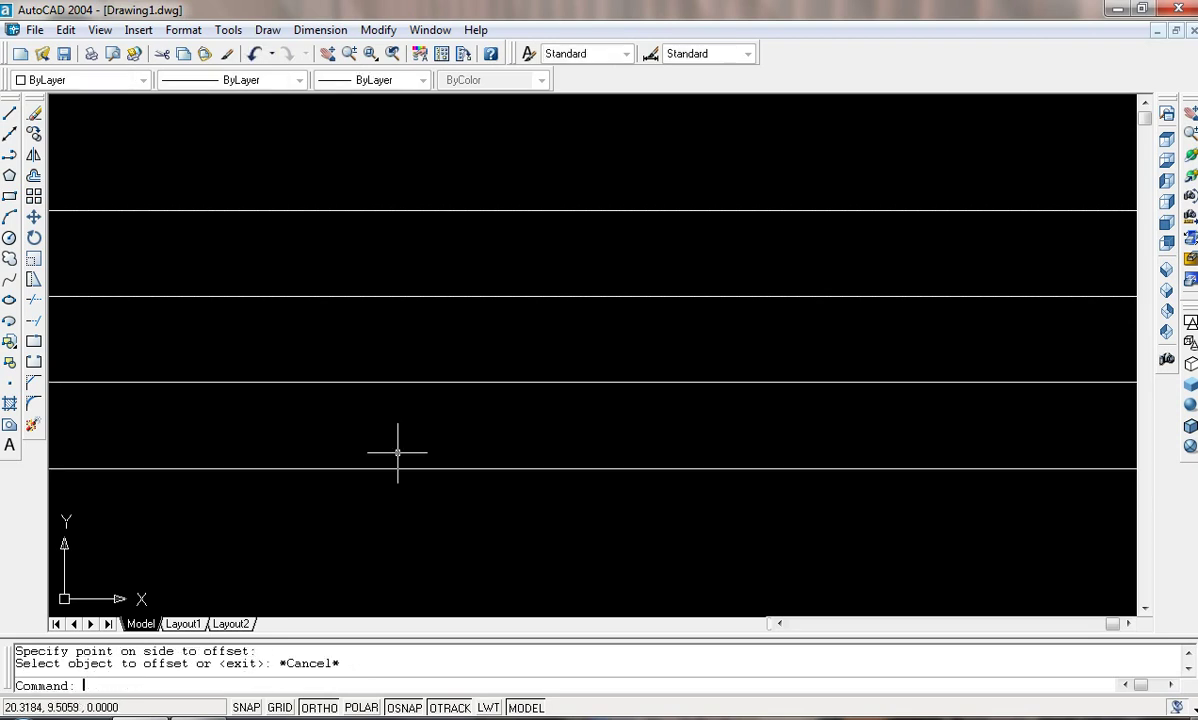
key(Escape)
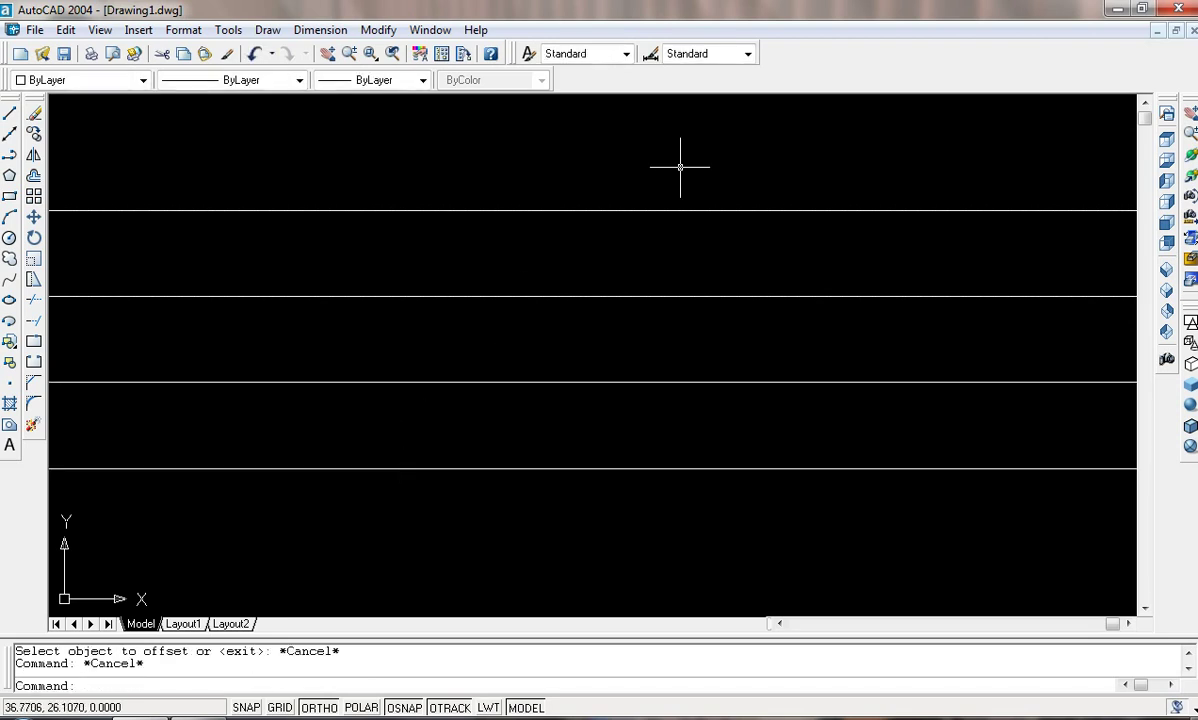
Window-select the four horizontal lines and erase them
click(680, 167)
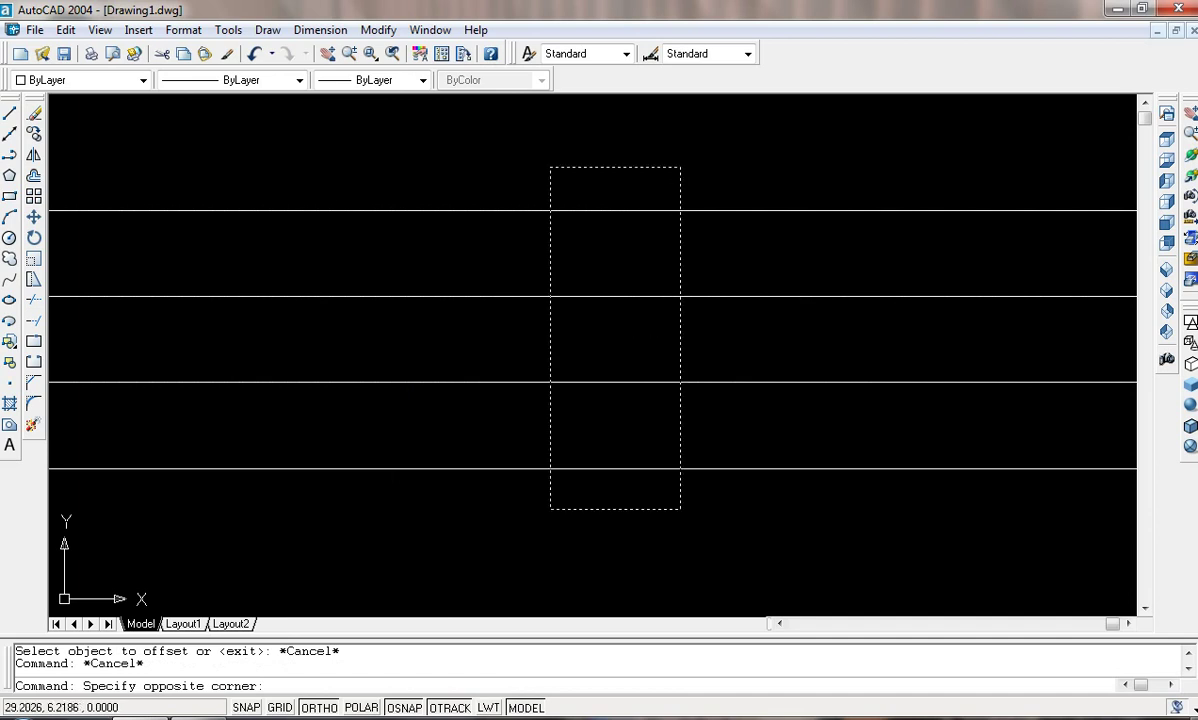
click(550, 509)
key(Delete)
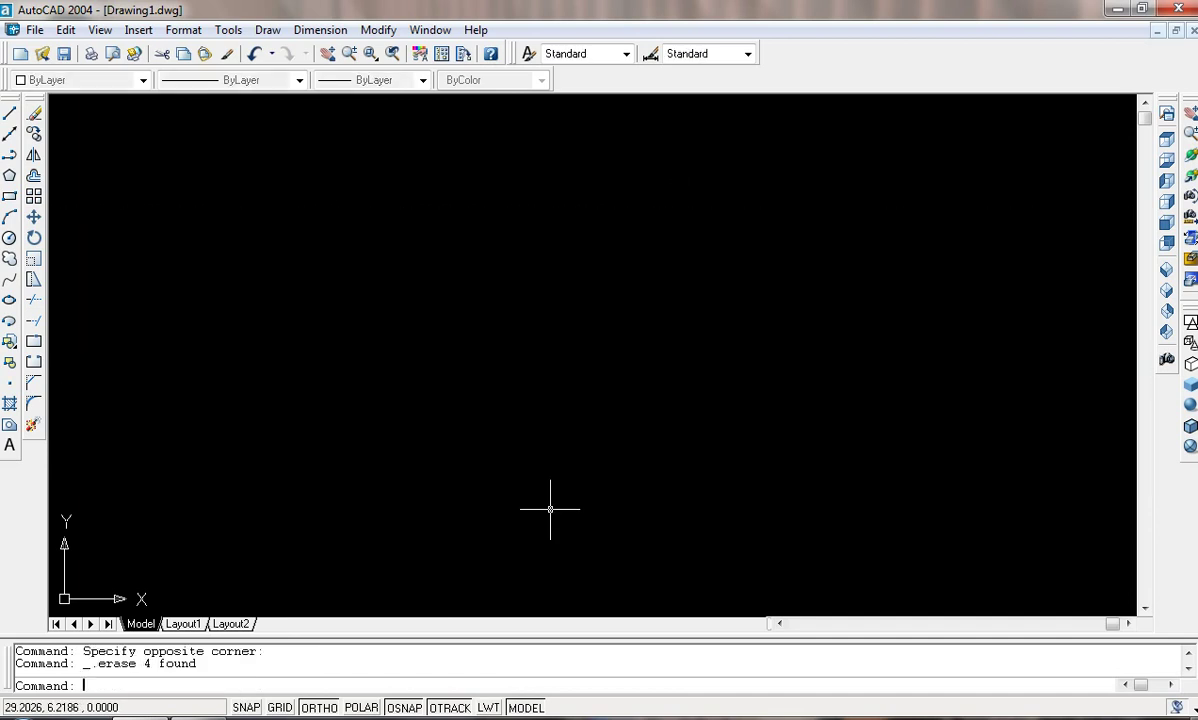
key(Escape)
key(Escape)
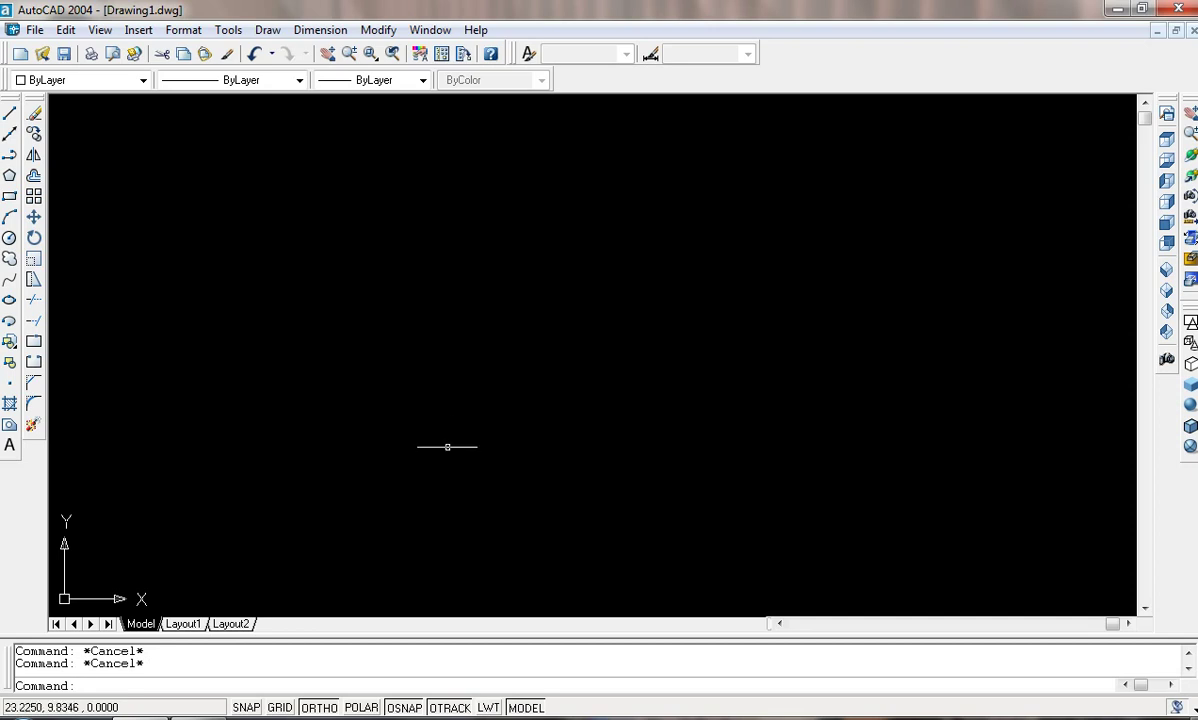
Draw a closed four-corner parallelogram as a single polyline
click(10, 156)
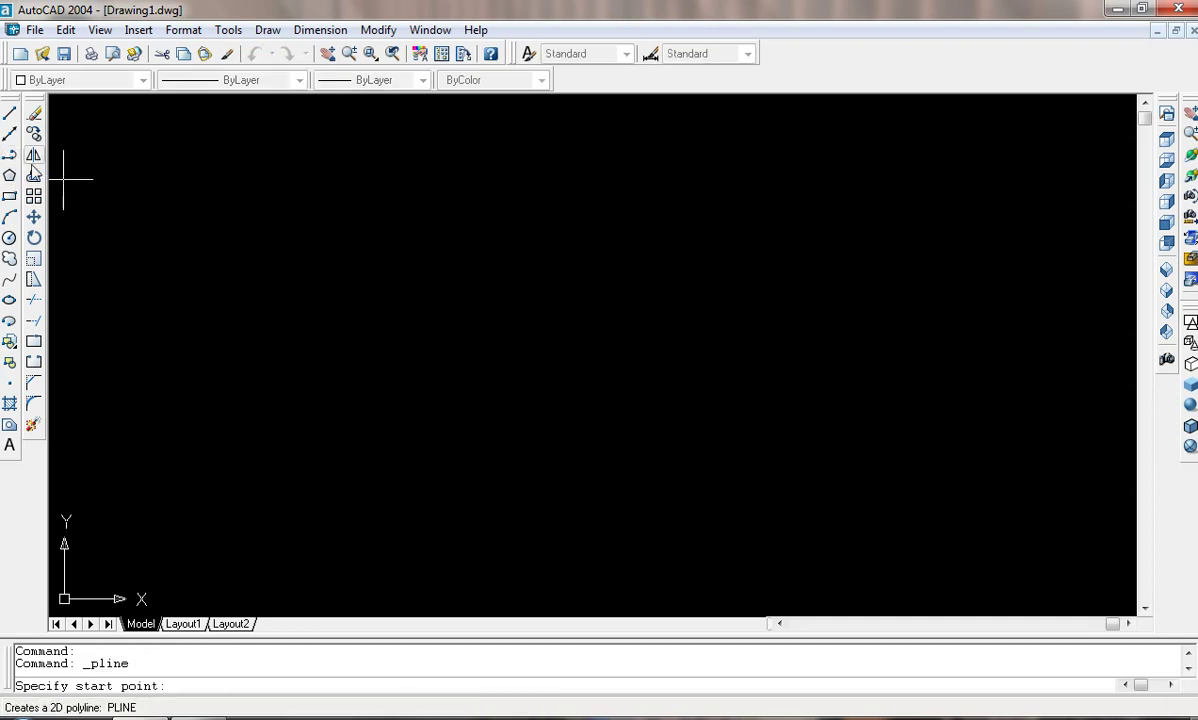
click(90, 169)
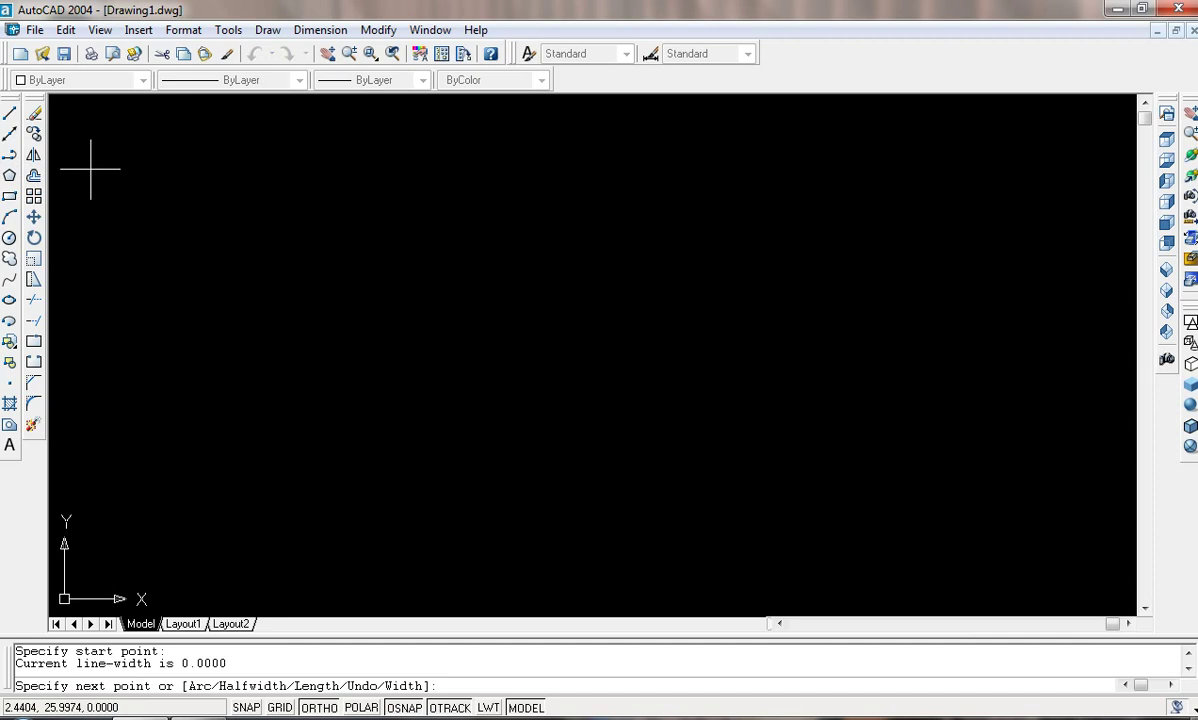
click(939, 236)
click(895, 508)
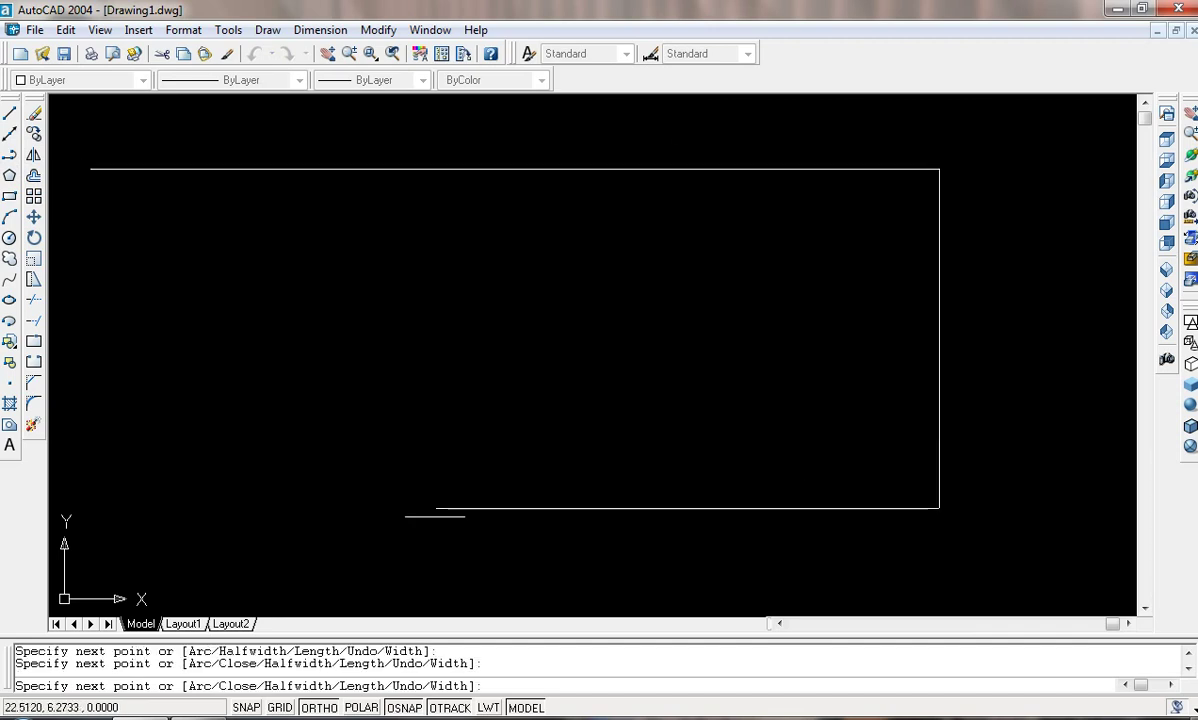
click(420, 508)
text(c)
key(Return)
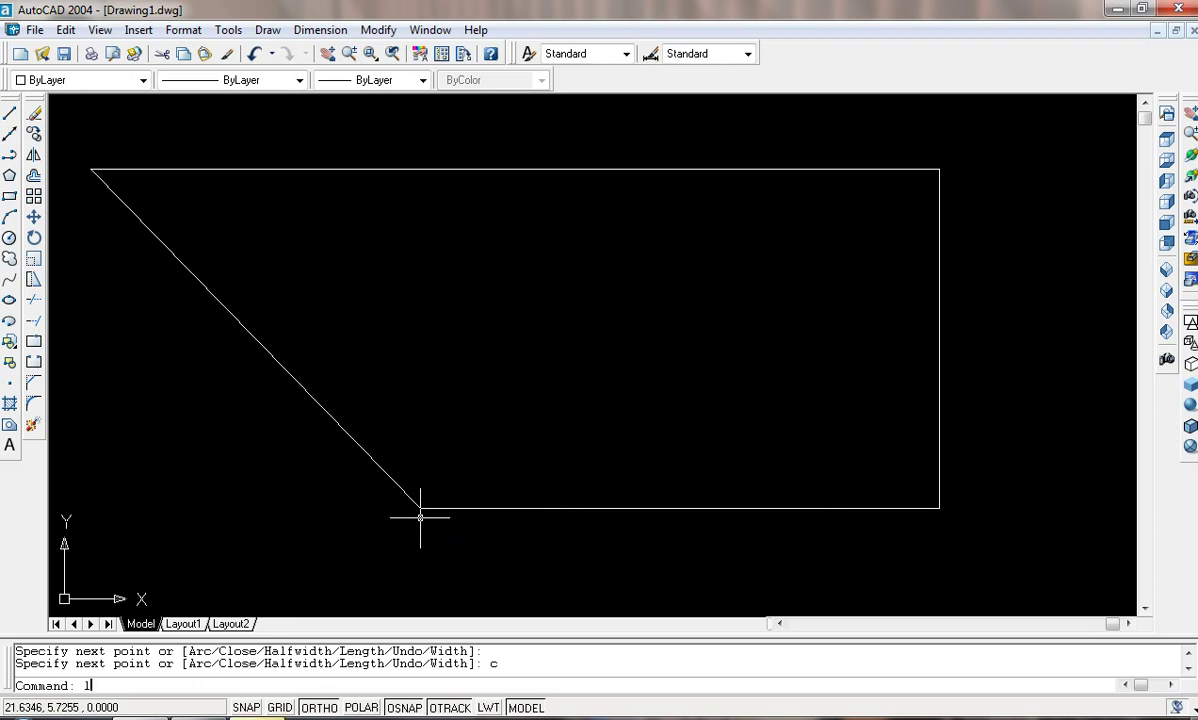
Draw an overlapping closed four-sided shape to its right from separate lines
text(l)
key(Return)
click(401, 259)
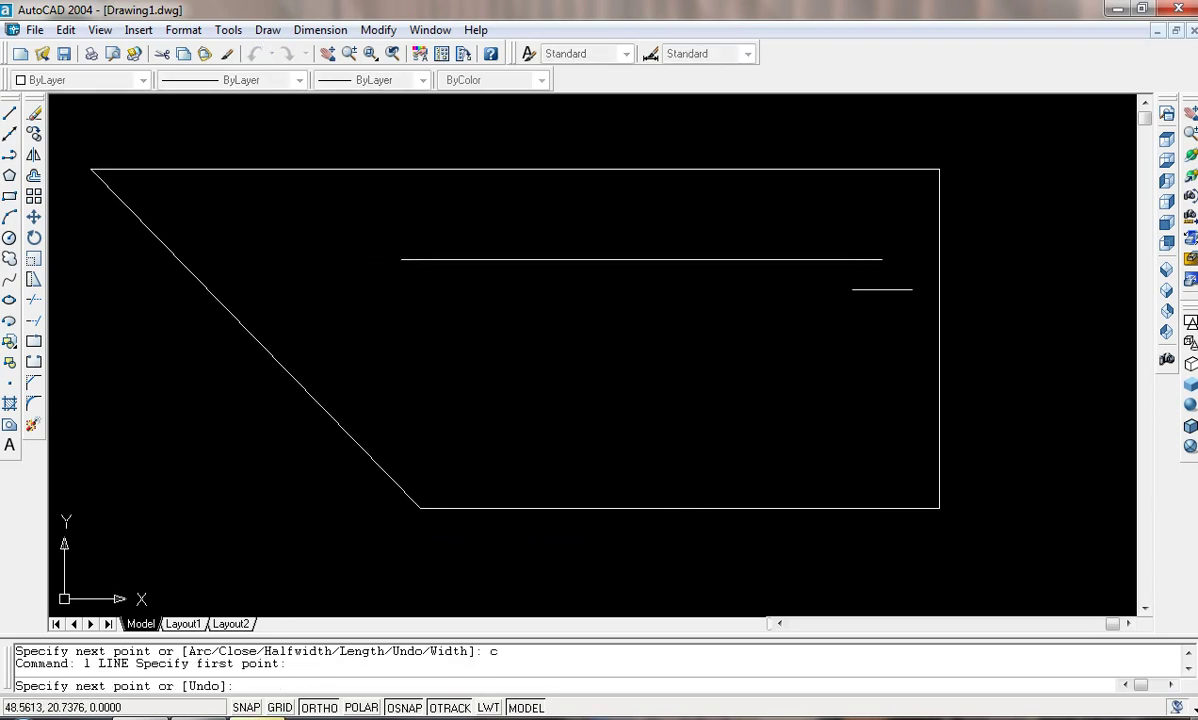
click(1027, 263)
click(1027, 519)
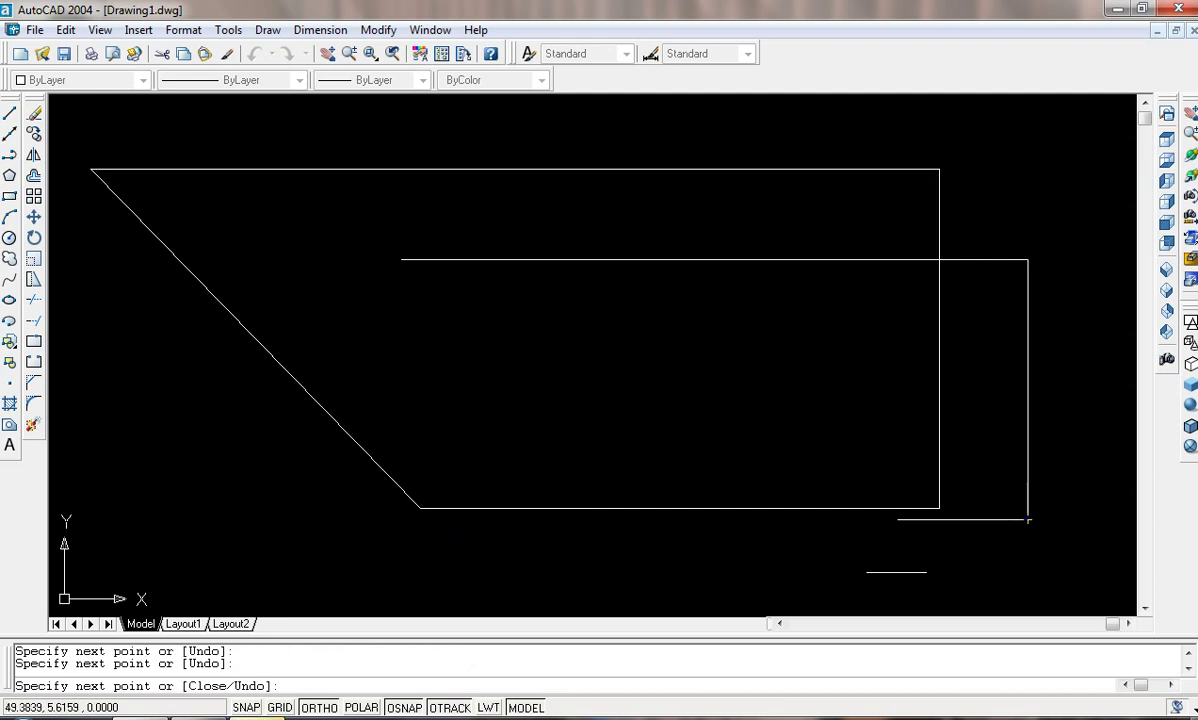
click(700, 519)
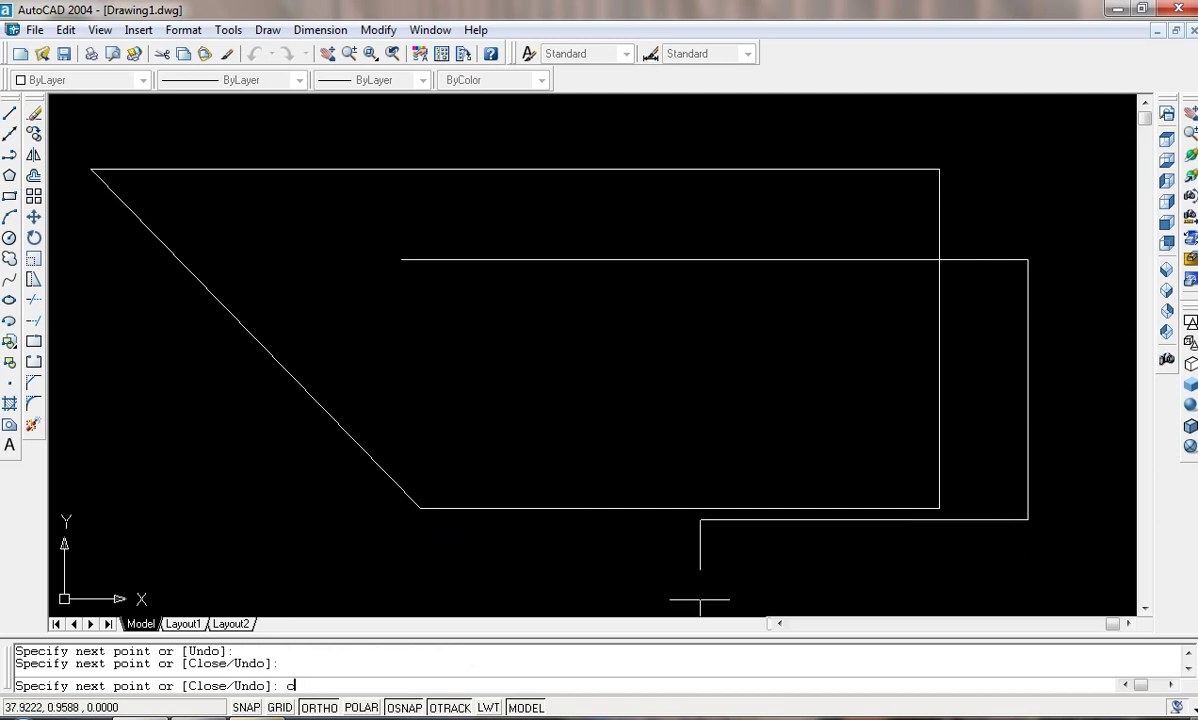
text(c)
key(Return)
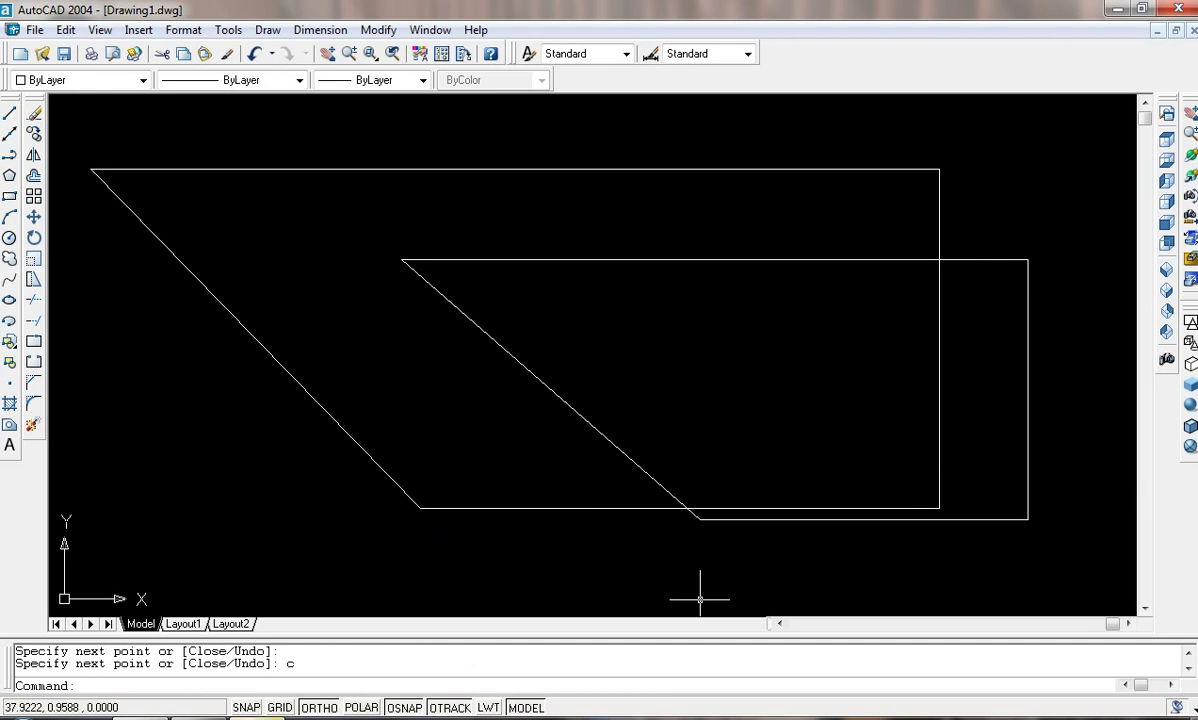
Select the polyline versus individual lines to compare how each shape is picked
click(589, 508)
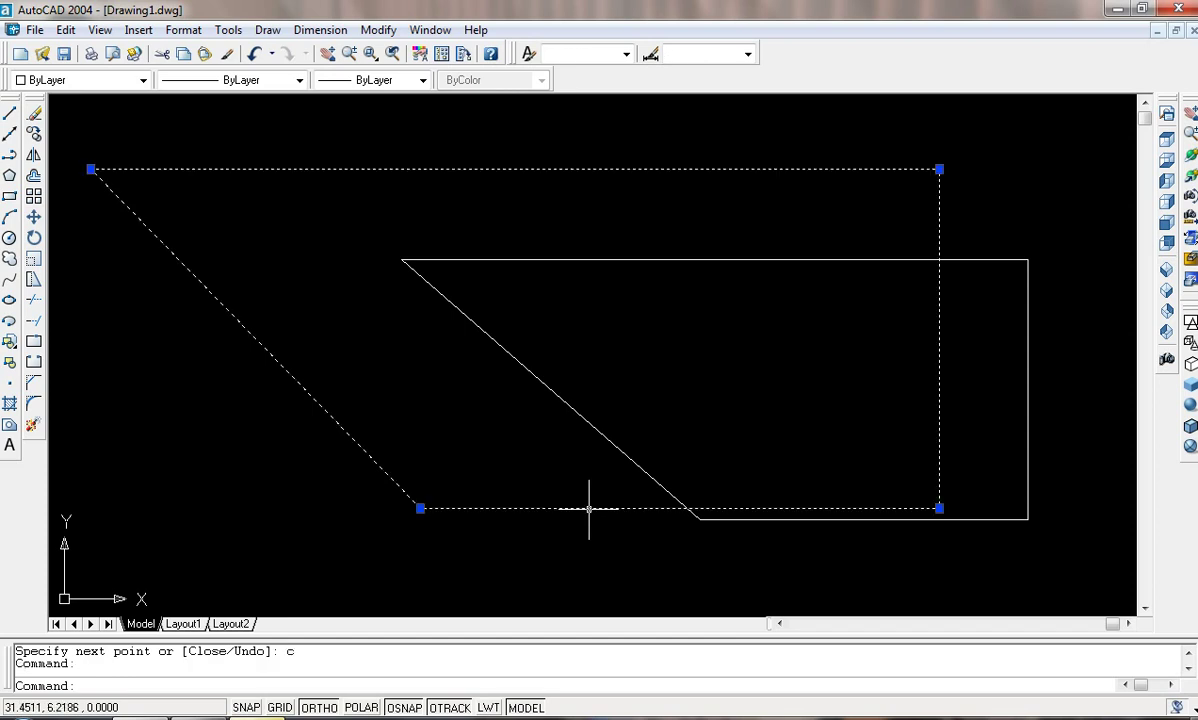
key(Escape)
key(Escape)
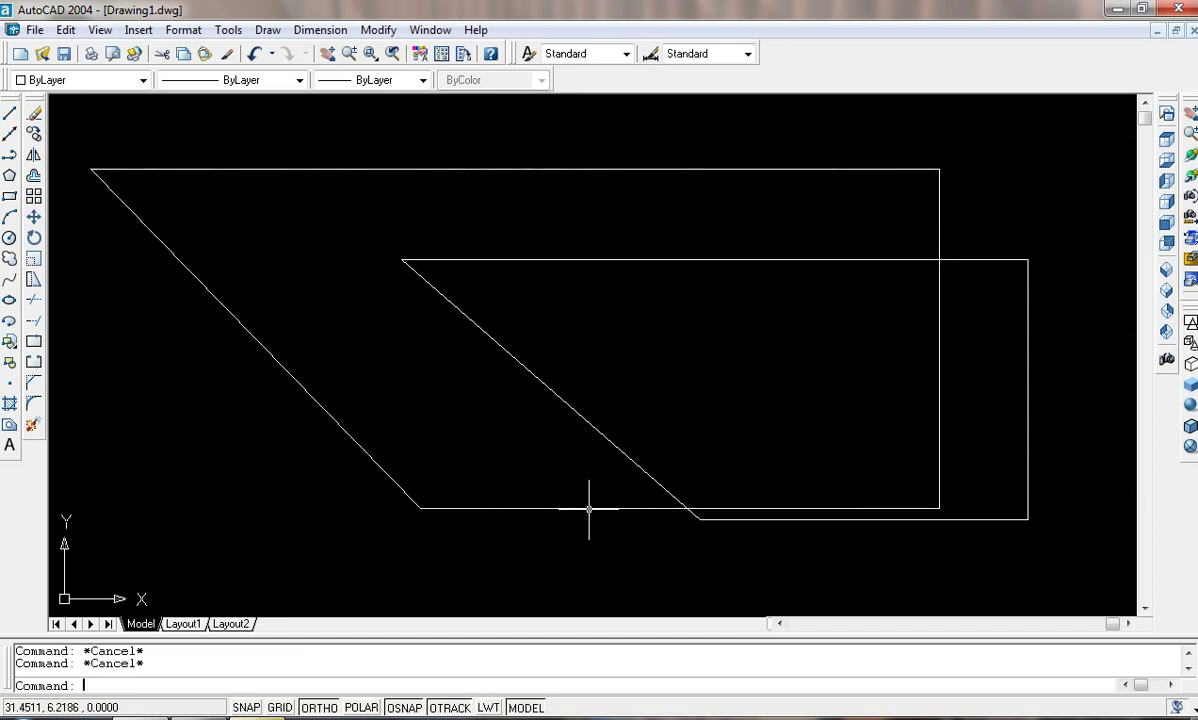
click(630, 451)
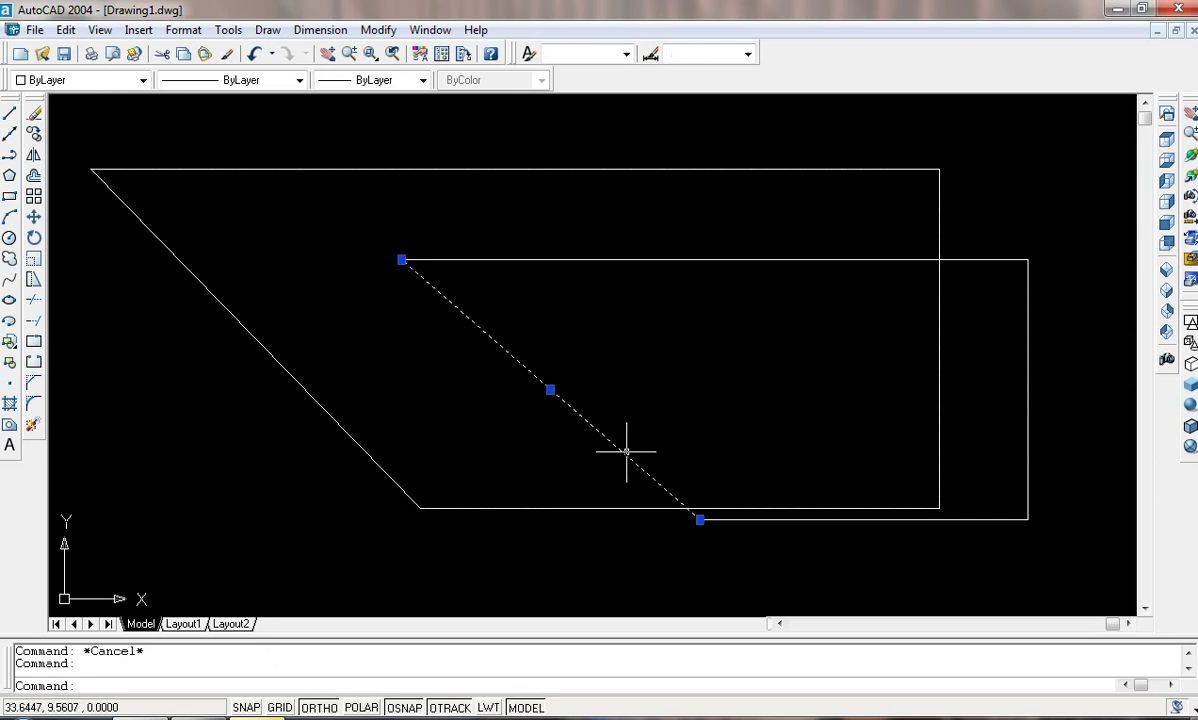
click(670, 259)
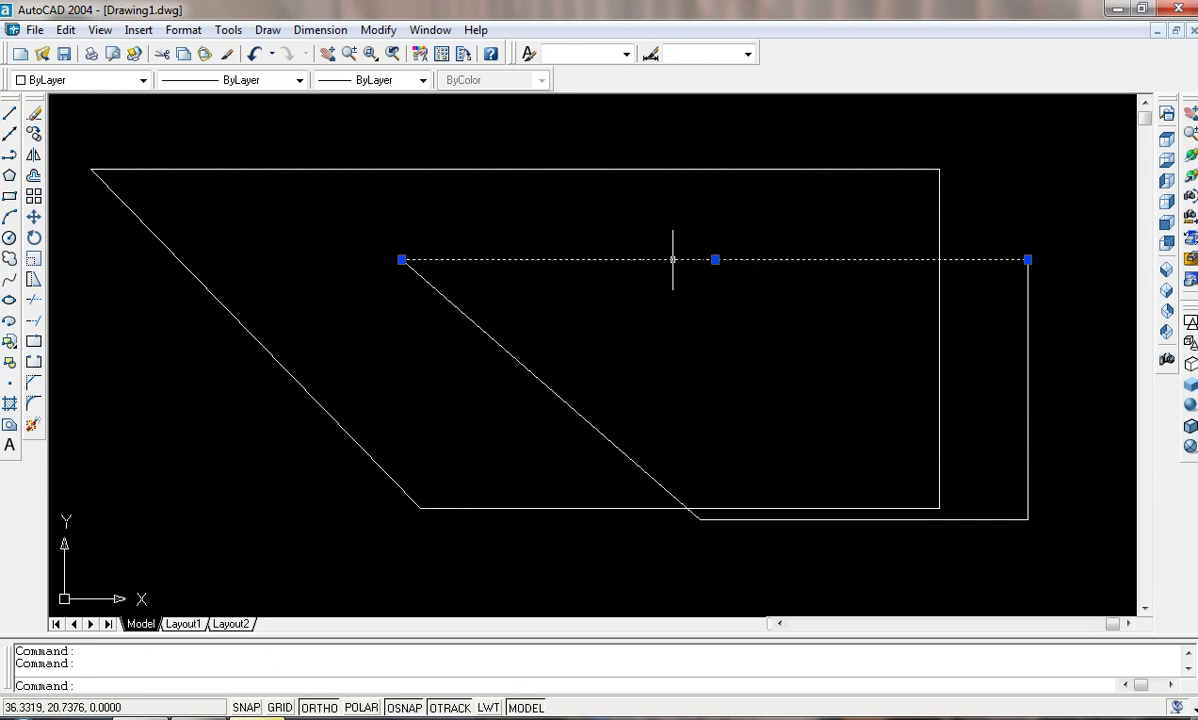
click(692, 169)
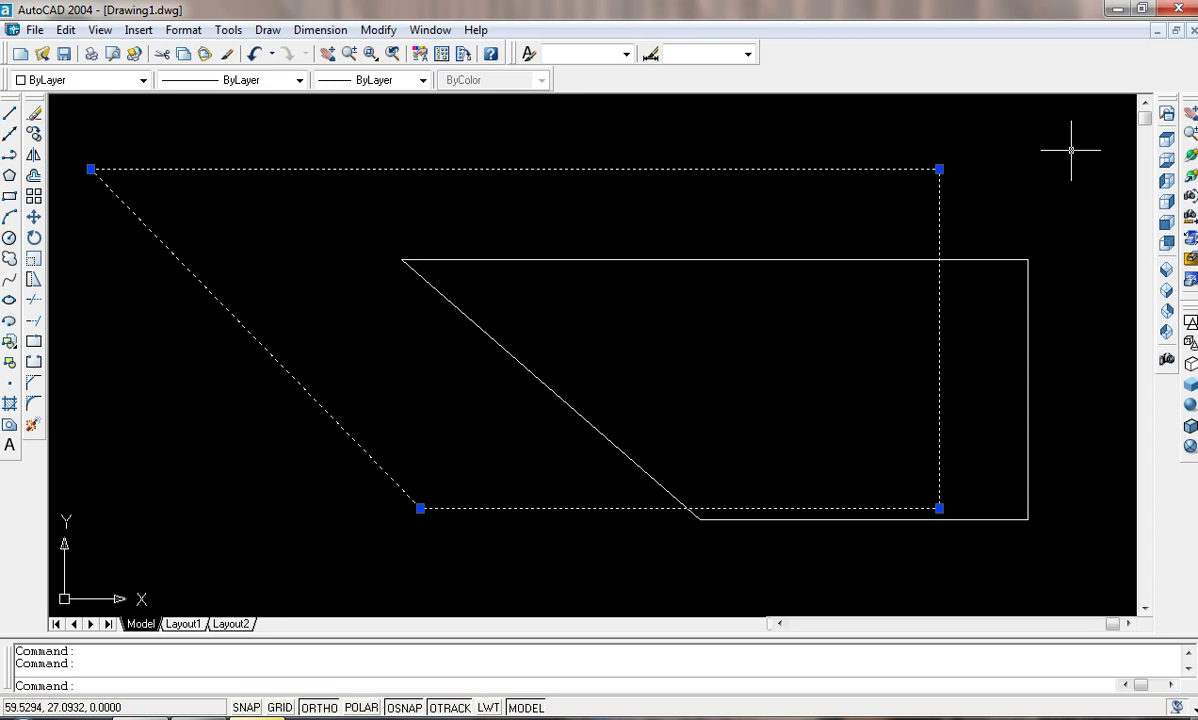
Select all and erase both shapes, then start a new polyline with PL
key(ctrl+a)
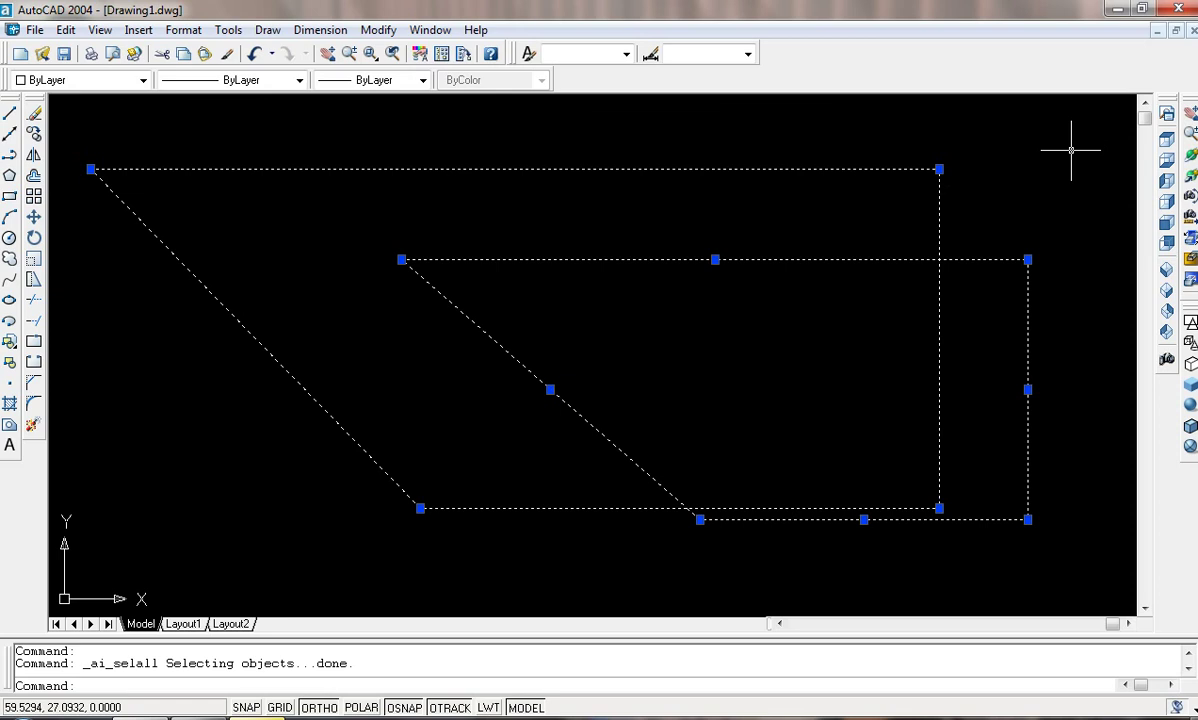
key(Delete)
key(Escape)
key(Escape)
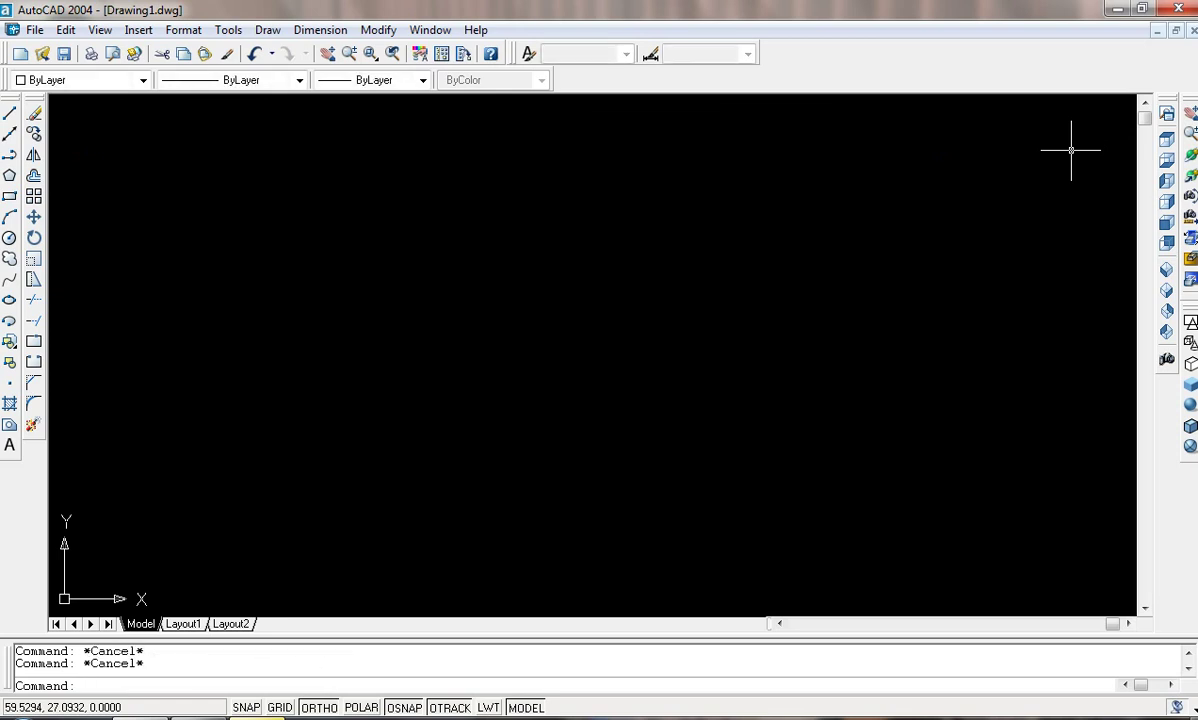
text(pl)
key(Return)
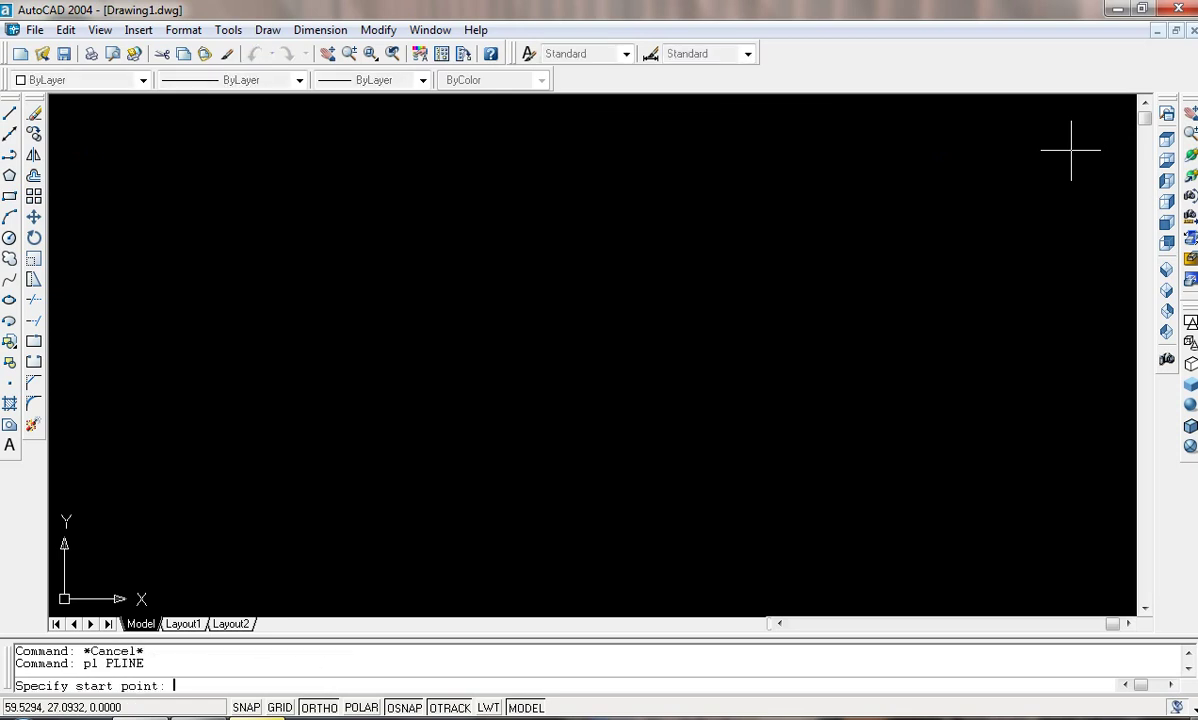
Start the polyline with a 5-unit arrowhead tapering from half-width 0 to 4
click(240, 314)
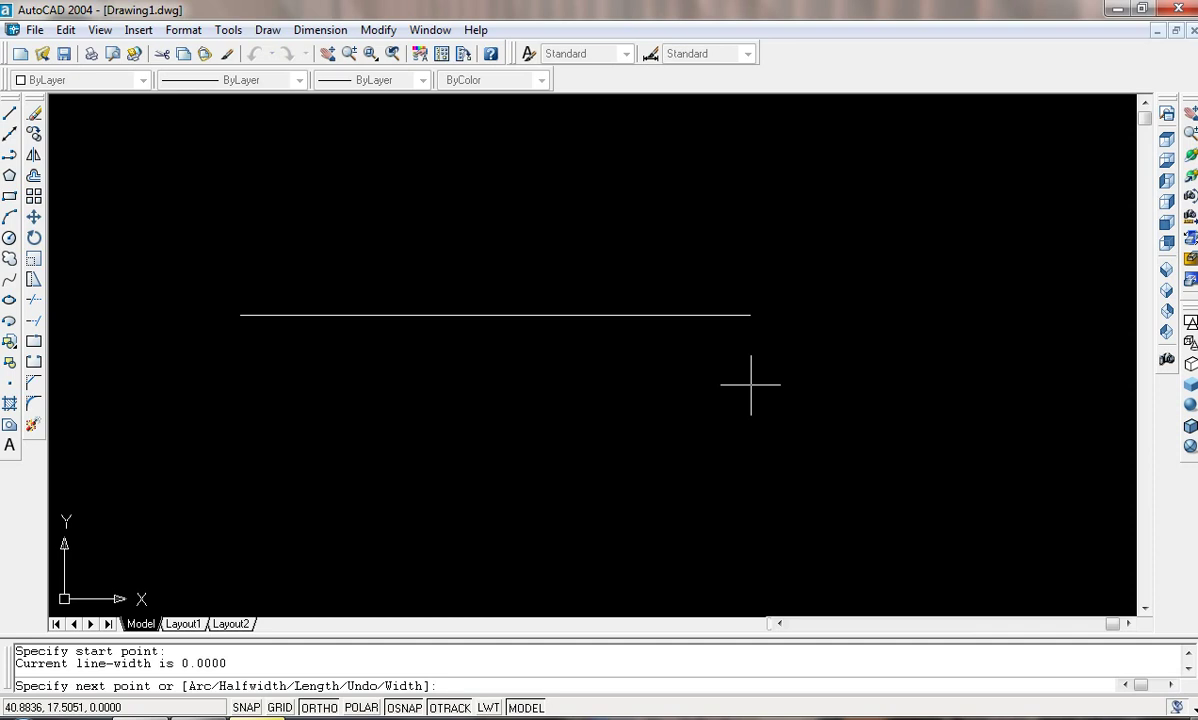
text(h)
key(Return)
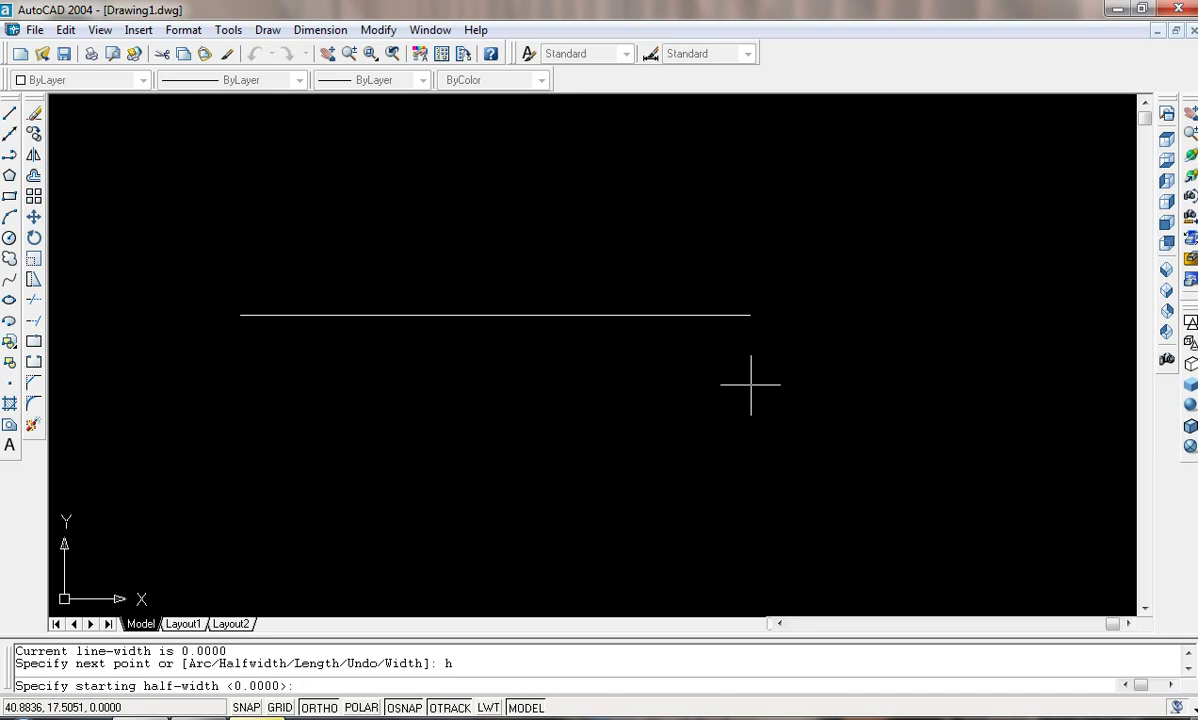
text(0)
key(Return)
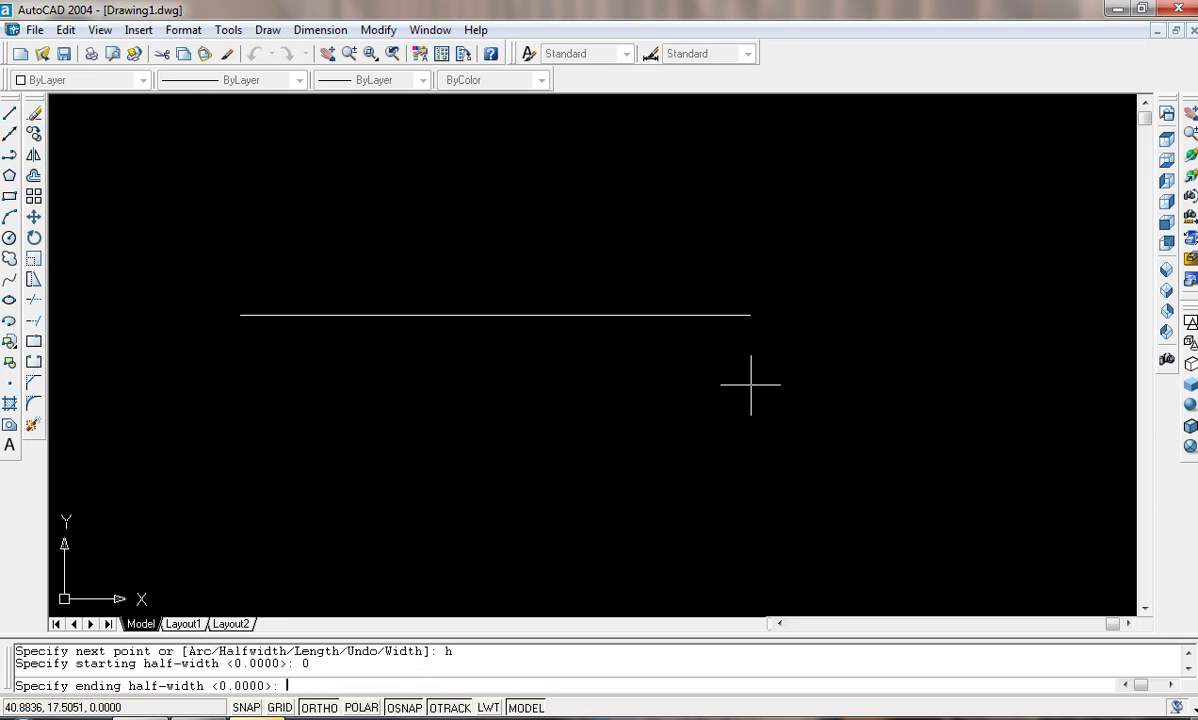
text(4)
key(Return)
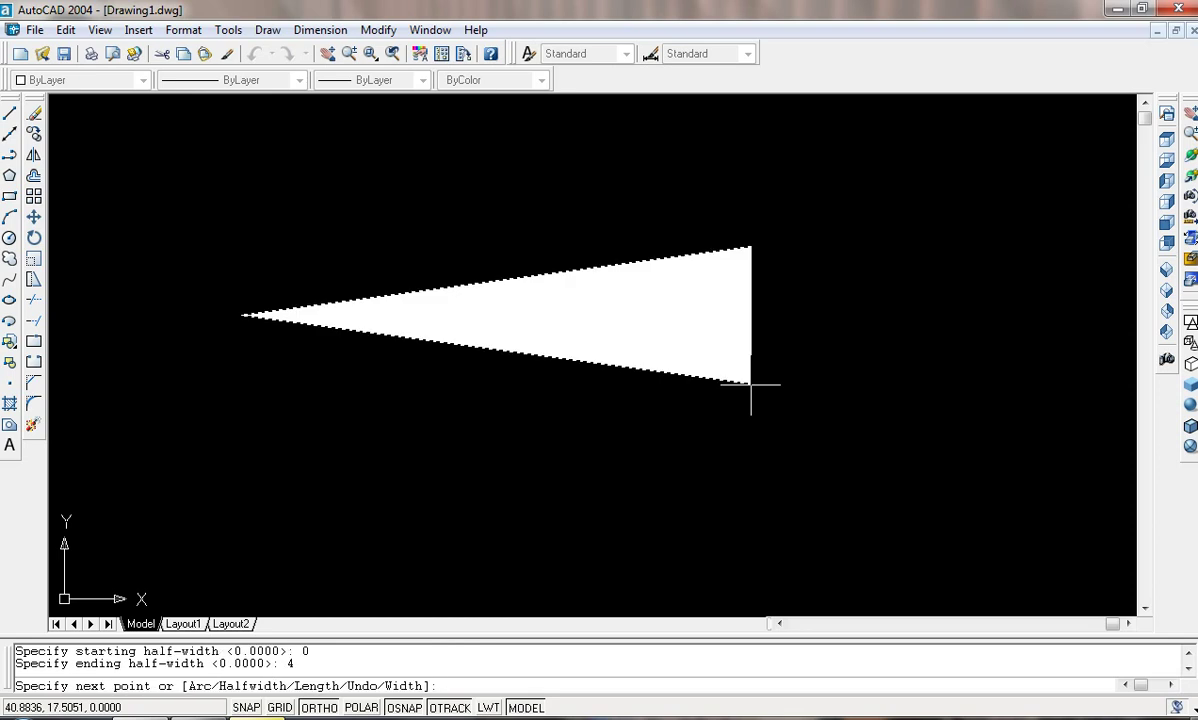
text(5)
key(Return)
Reset the width to 0/0 and draw the thin shaft right, down and back left
text(w)
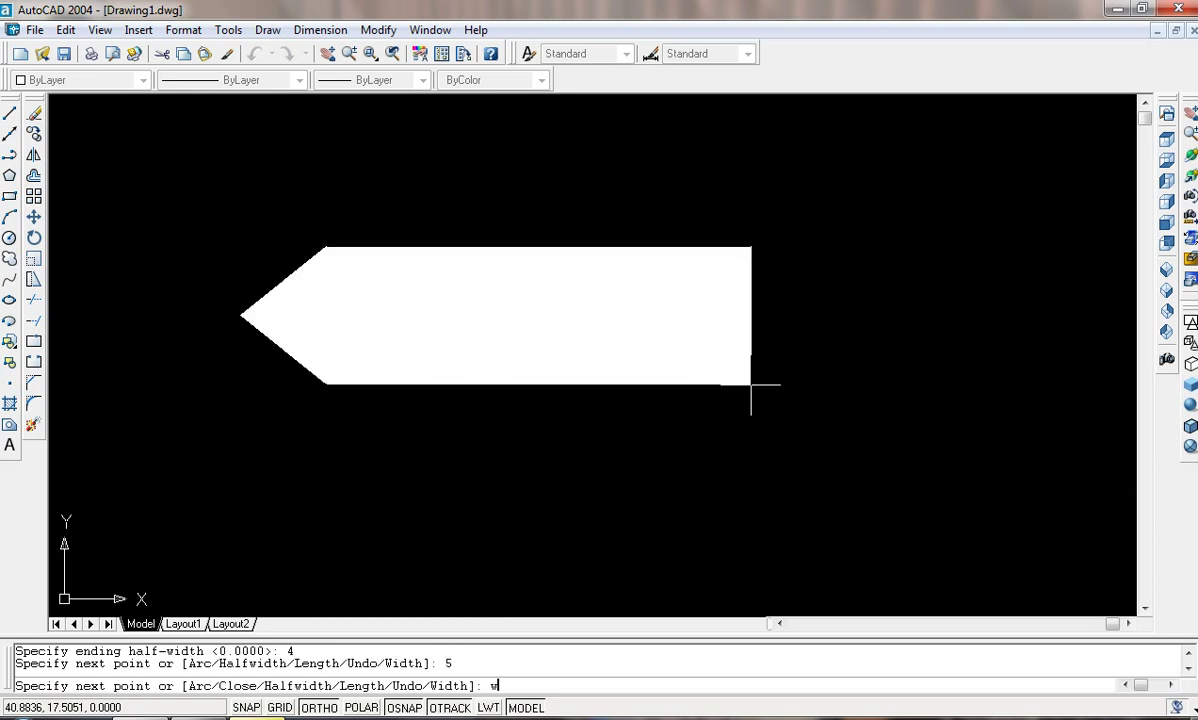
key(Return)
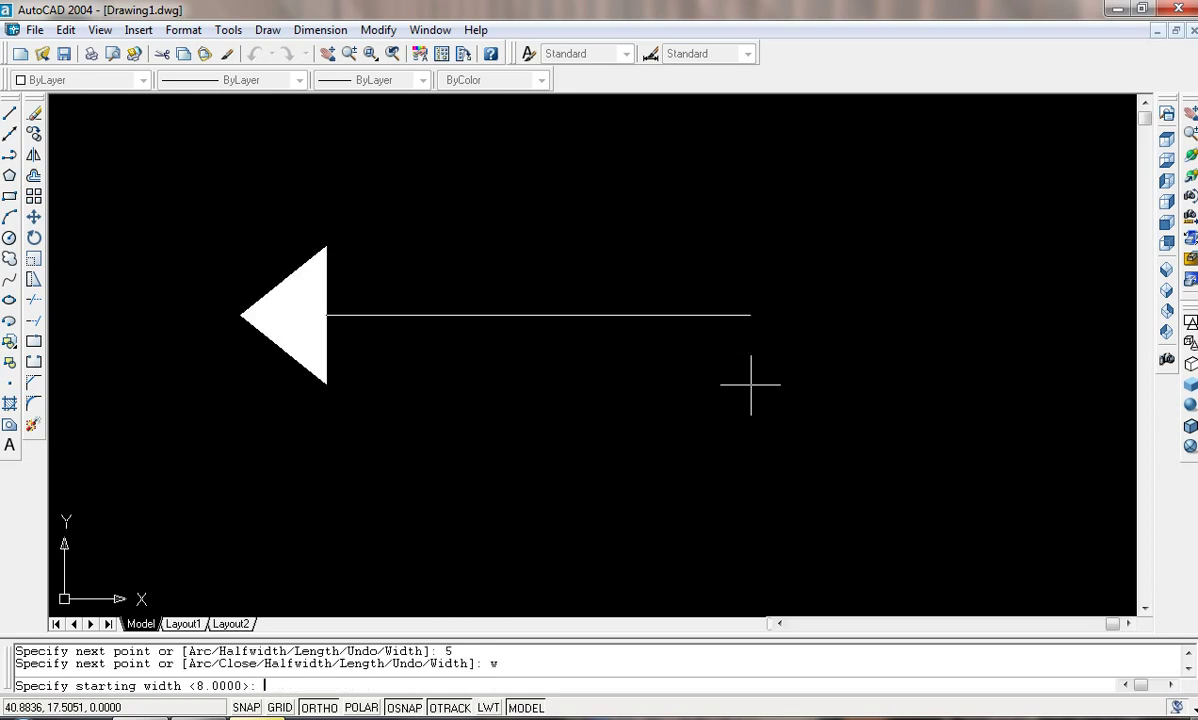
text(0)
key(Return)
text(0)
key(Return)
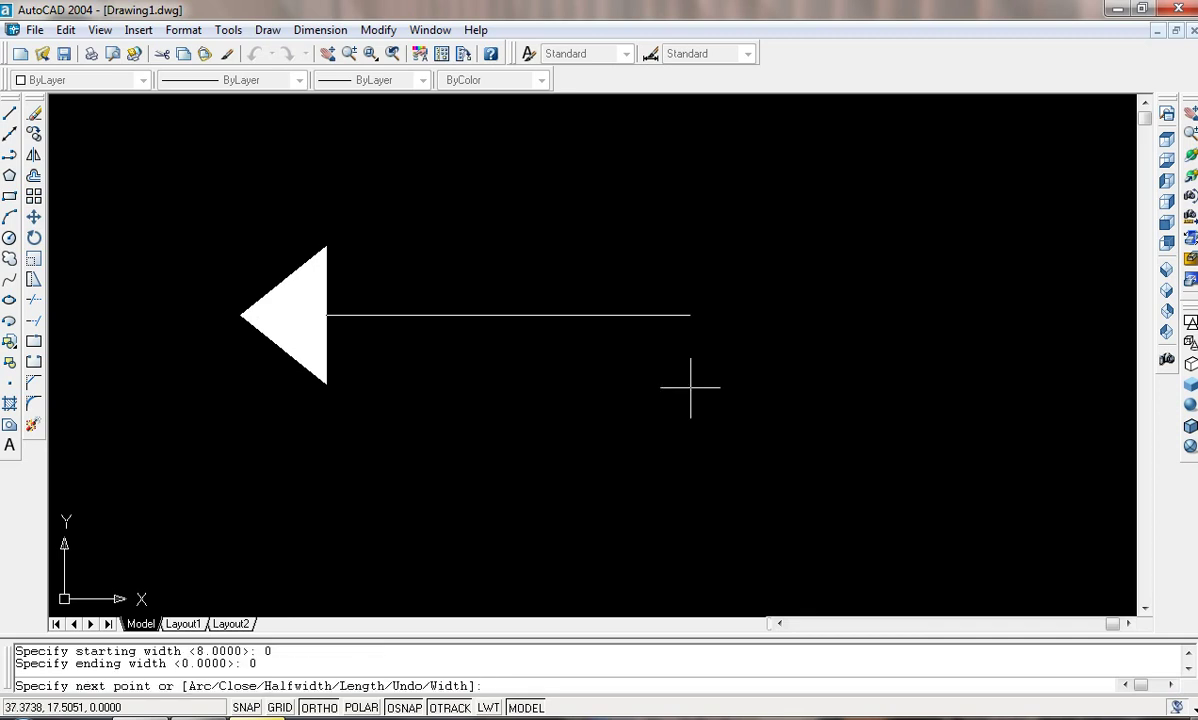
click(669, 325)
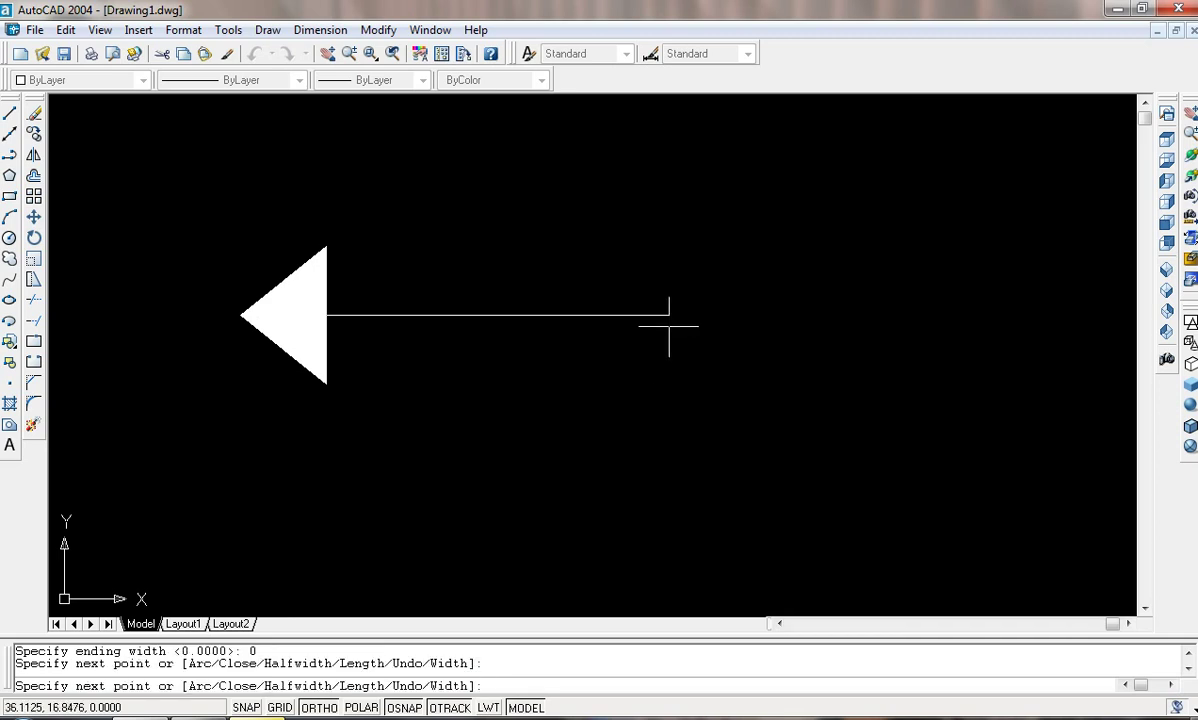
click(669, 527)
click(367, 527)
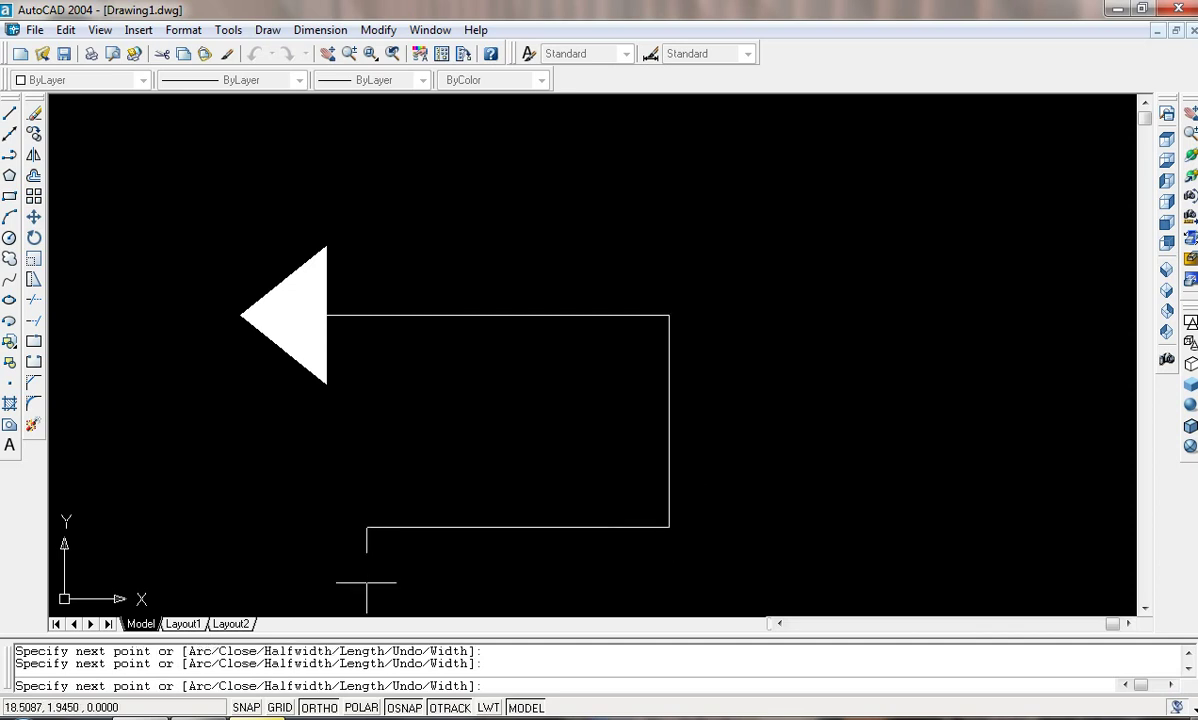
right_click(367, 582)
click(400, 367)
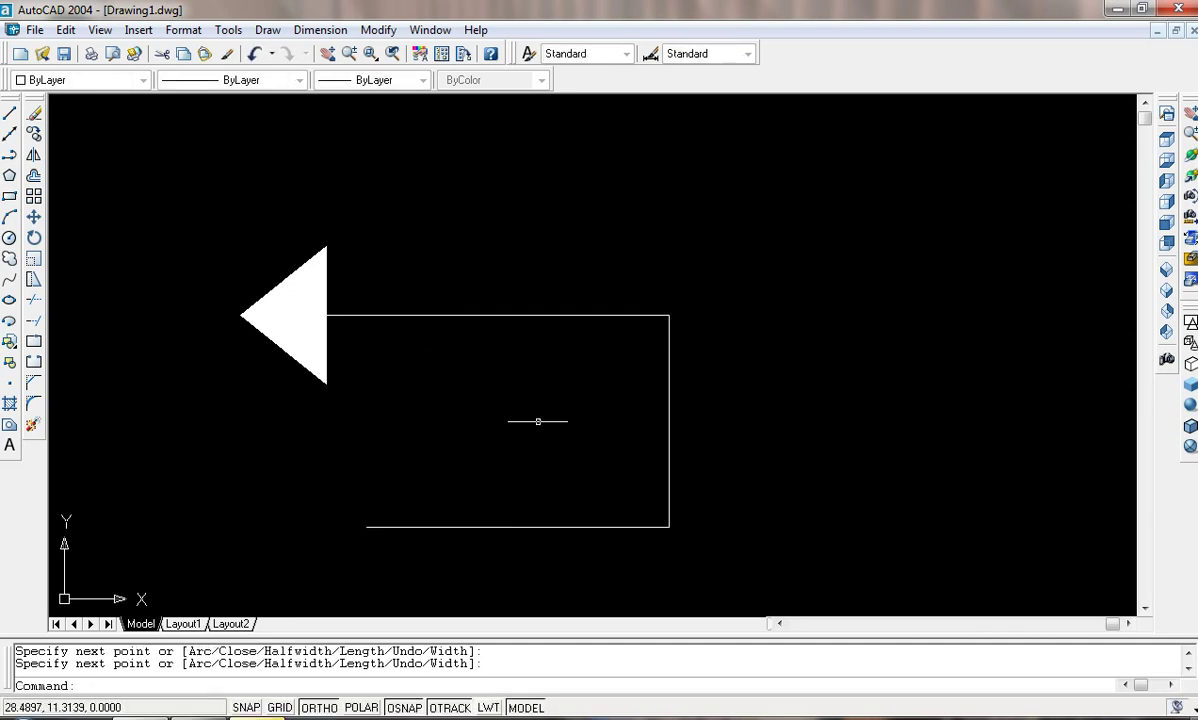
key(Escape)
key(Escape)
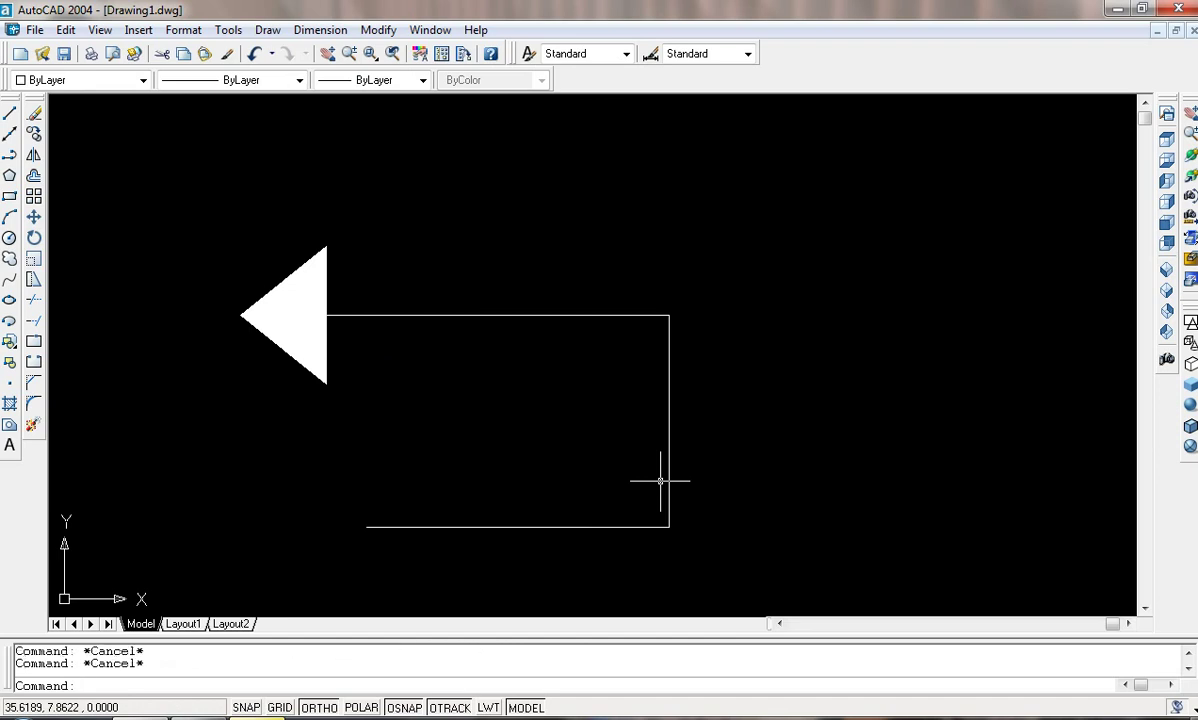
Begin a second polyline with a 5-unit arrowhead, half-width 0 to 4
text(pl)
key(Return)
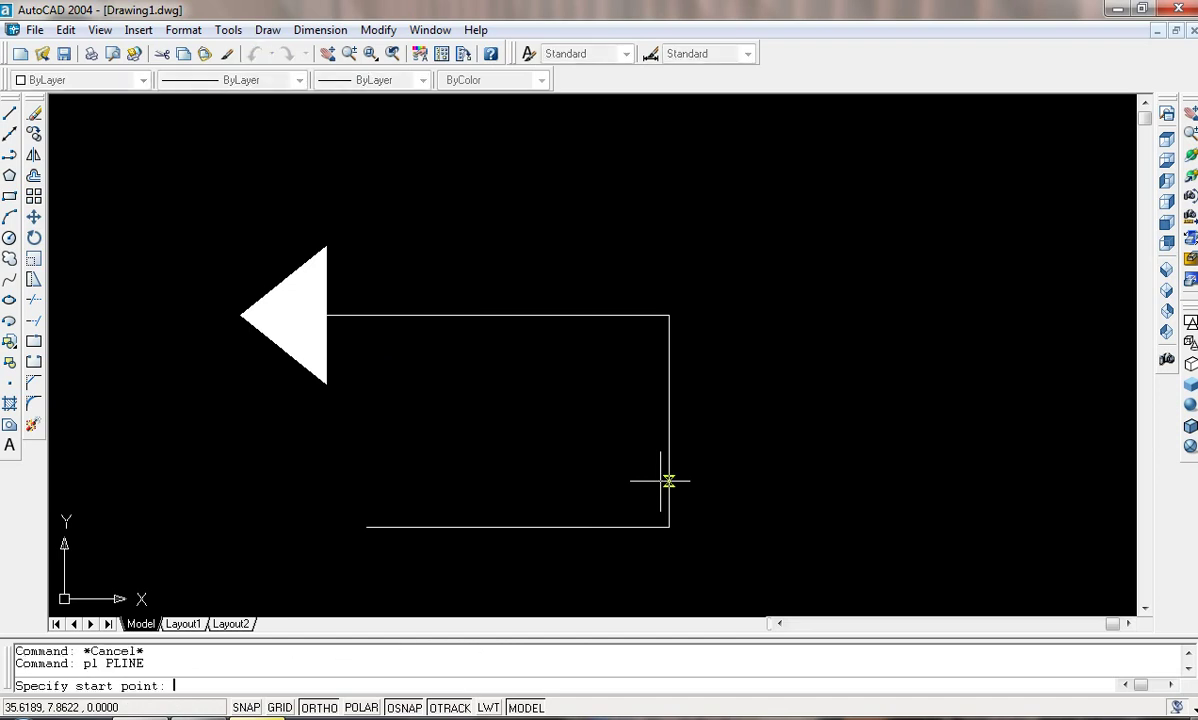
click(549, 235)
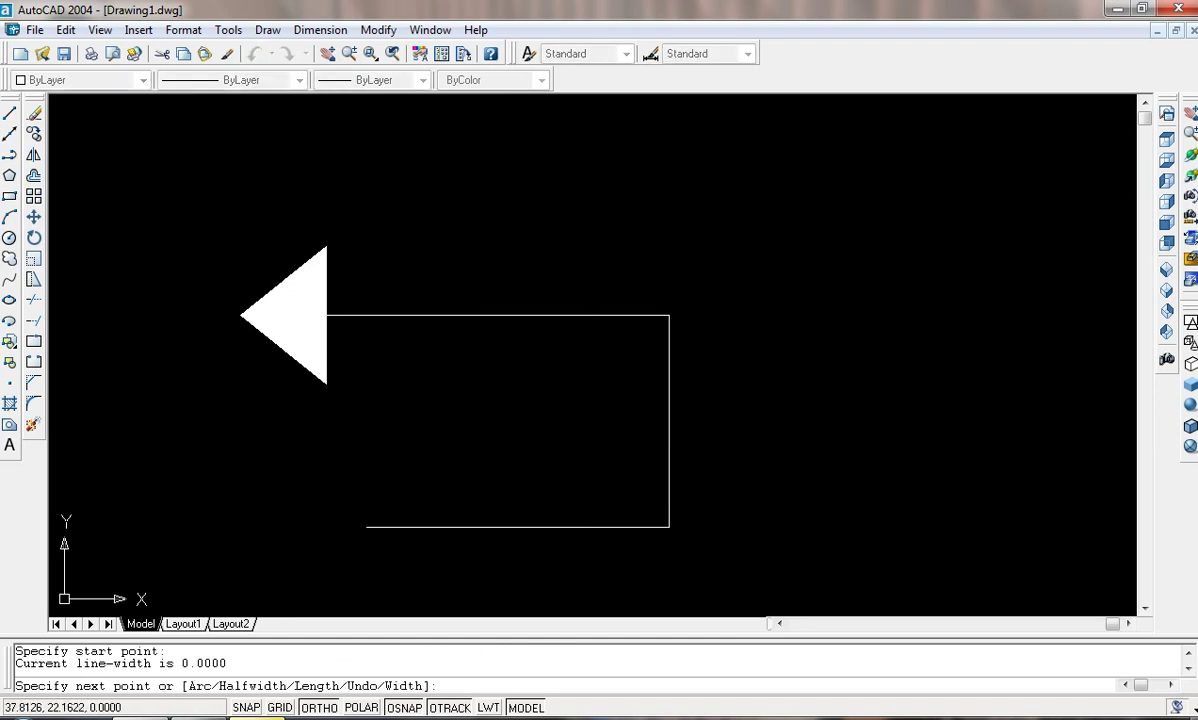
text(h)
key(Return)
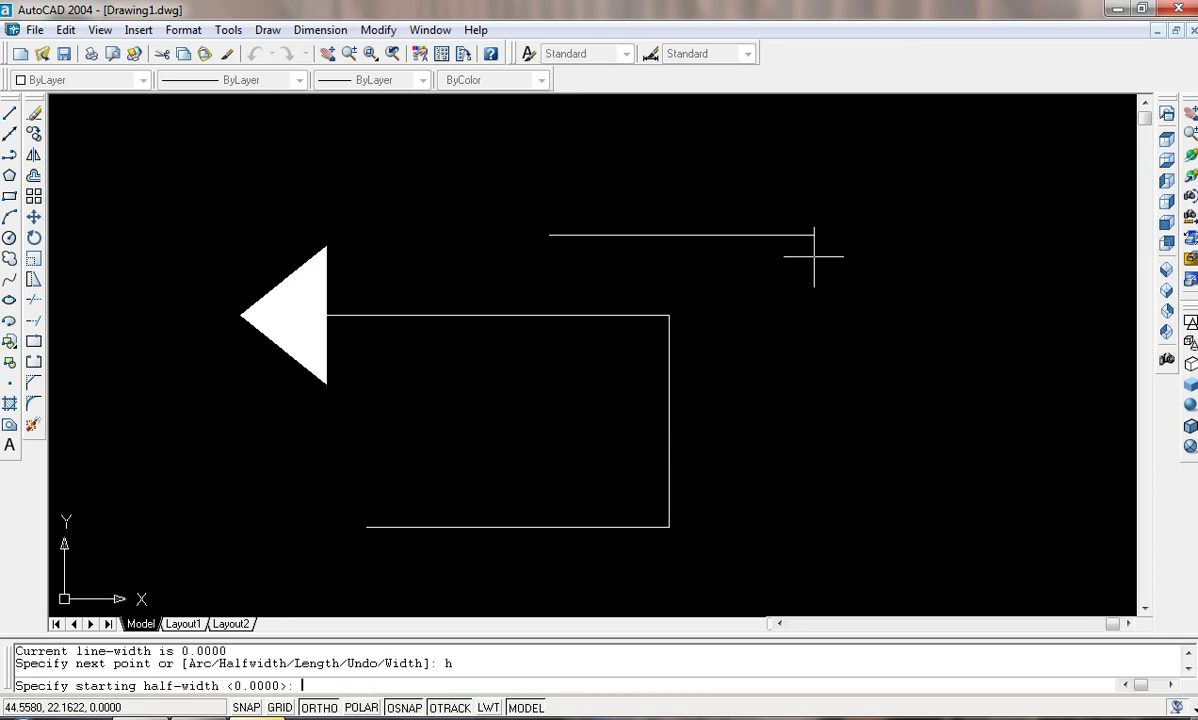
text(0)
key(Return)
text(4)
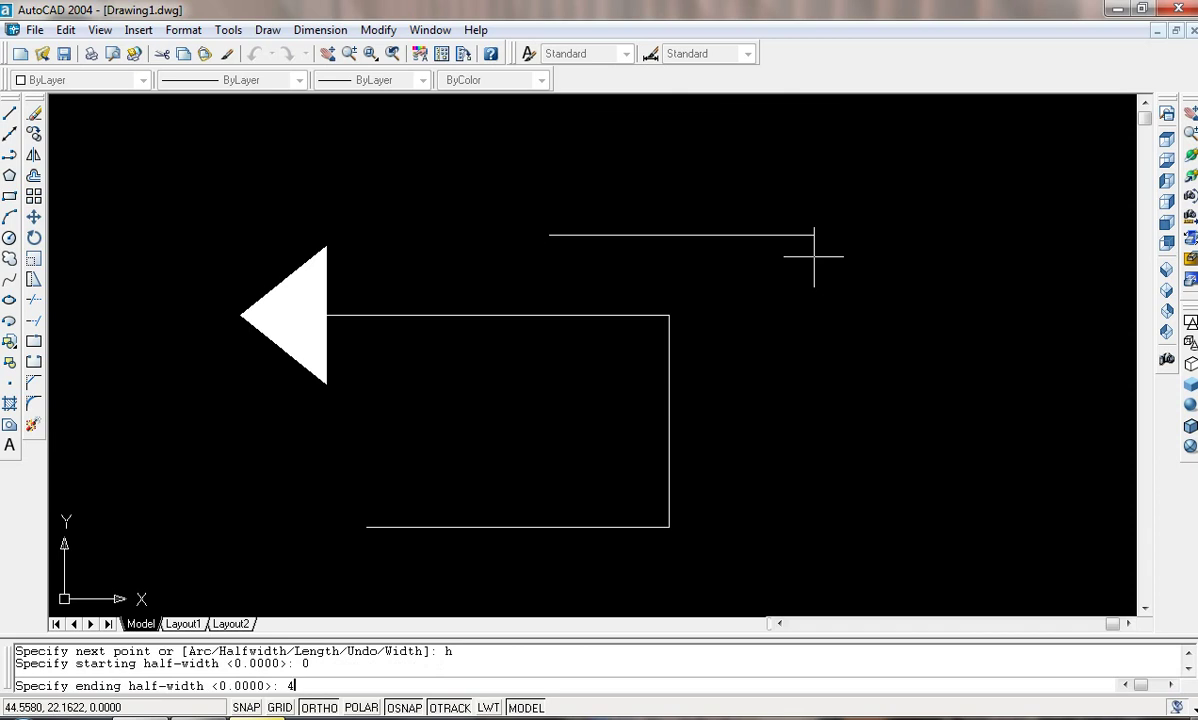
key(Return)
text(5)
key(Return)
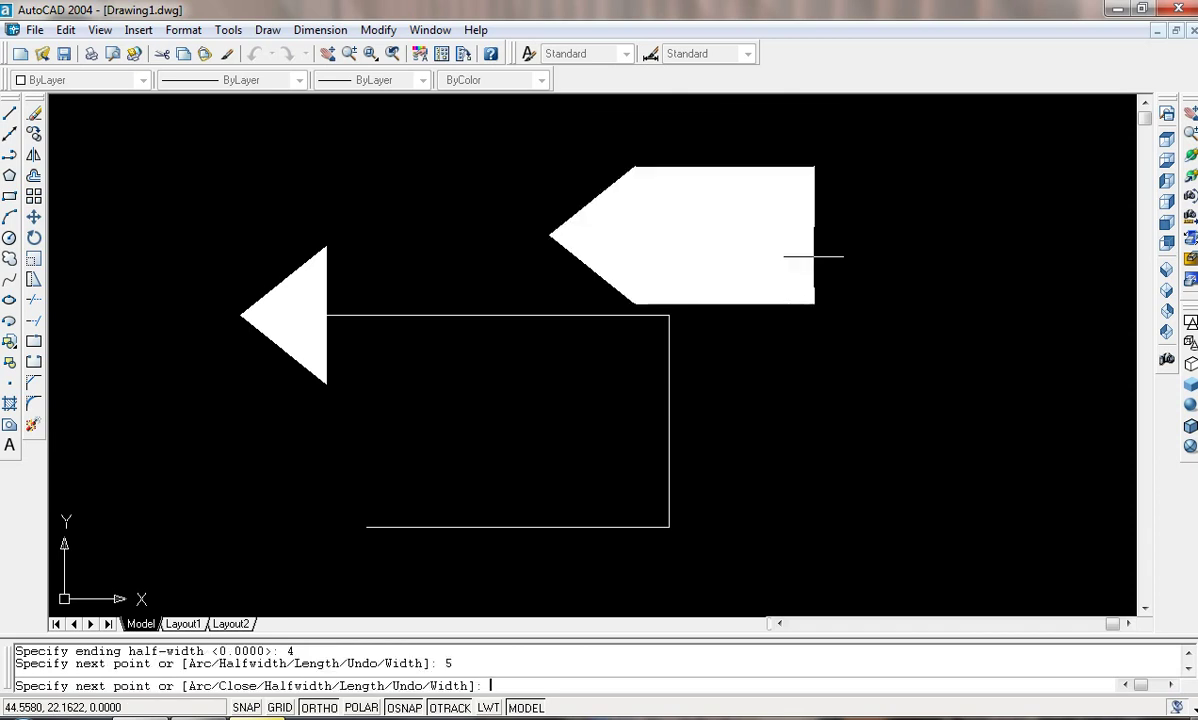
Set width 0/0 and finish the shaft through the top-right and bottom-right corners
text(w)
key(Return)
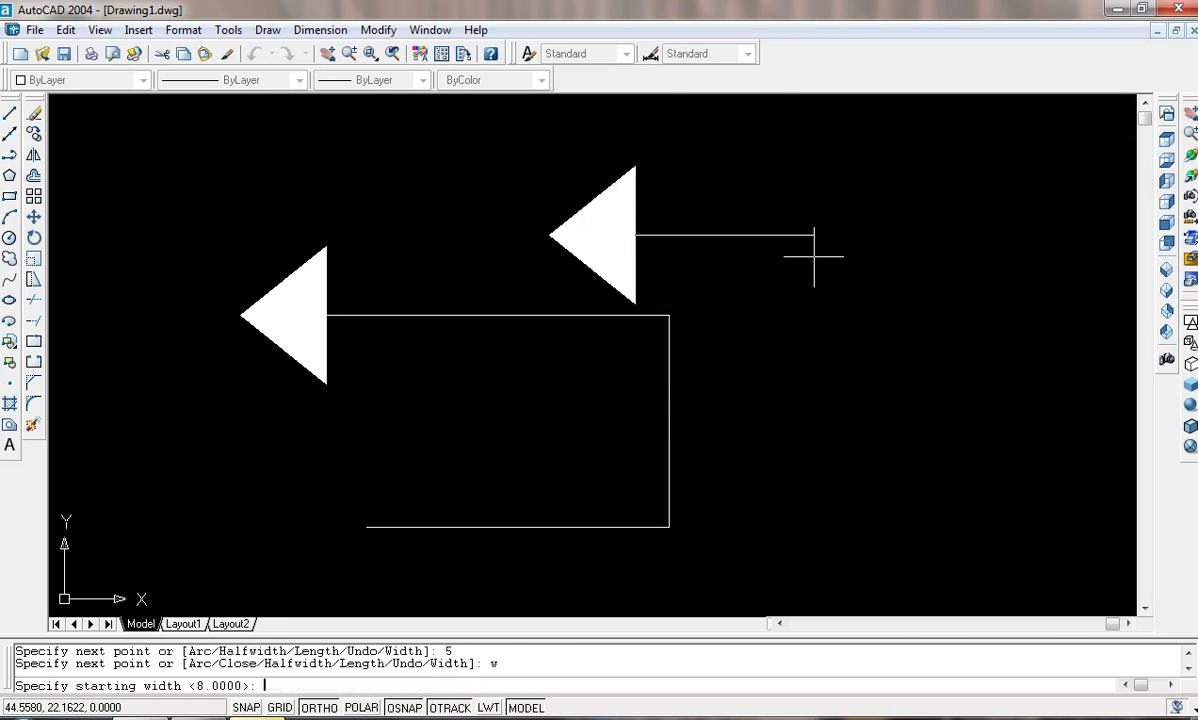
text(0)
key(Return)
text(0)
key(Return)
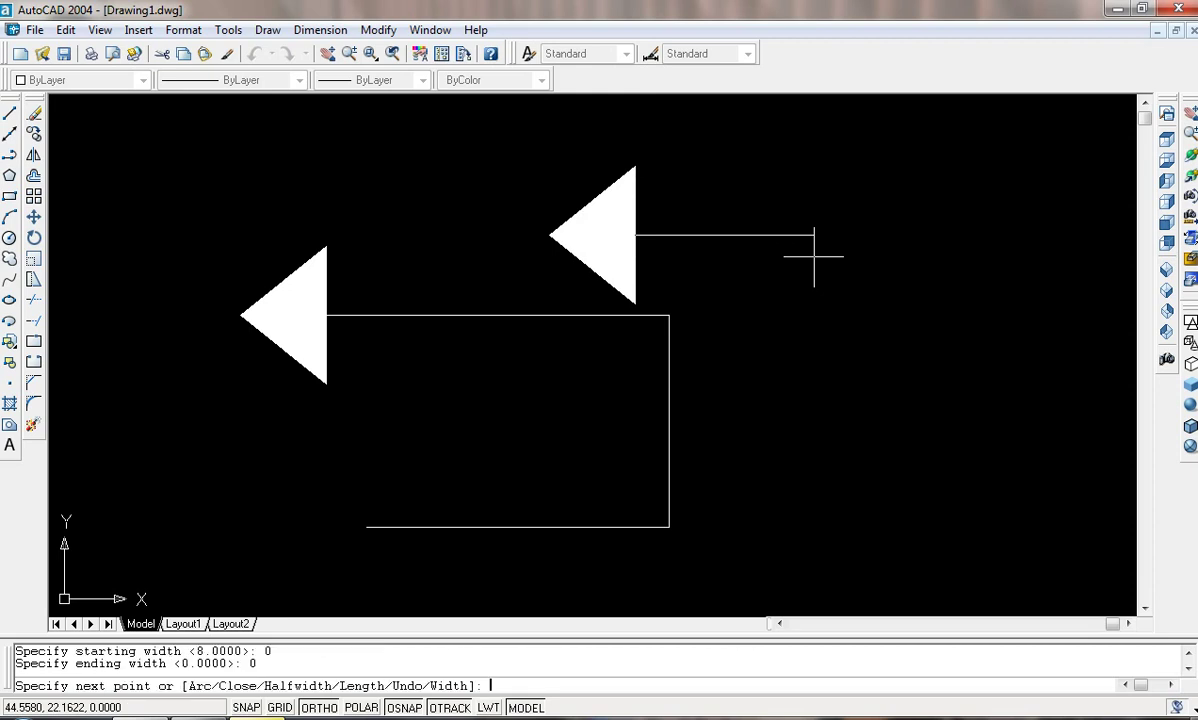
click(985, 235)
click(985, 496)
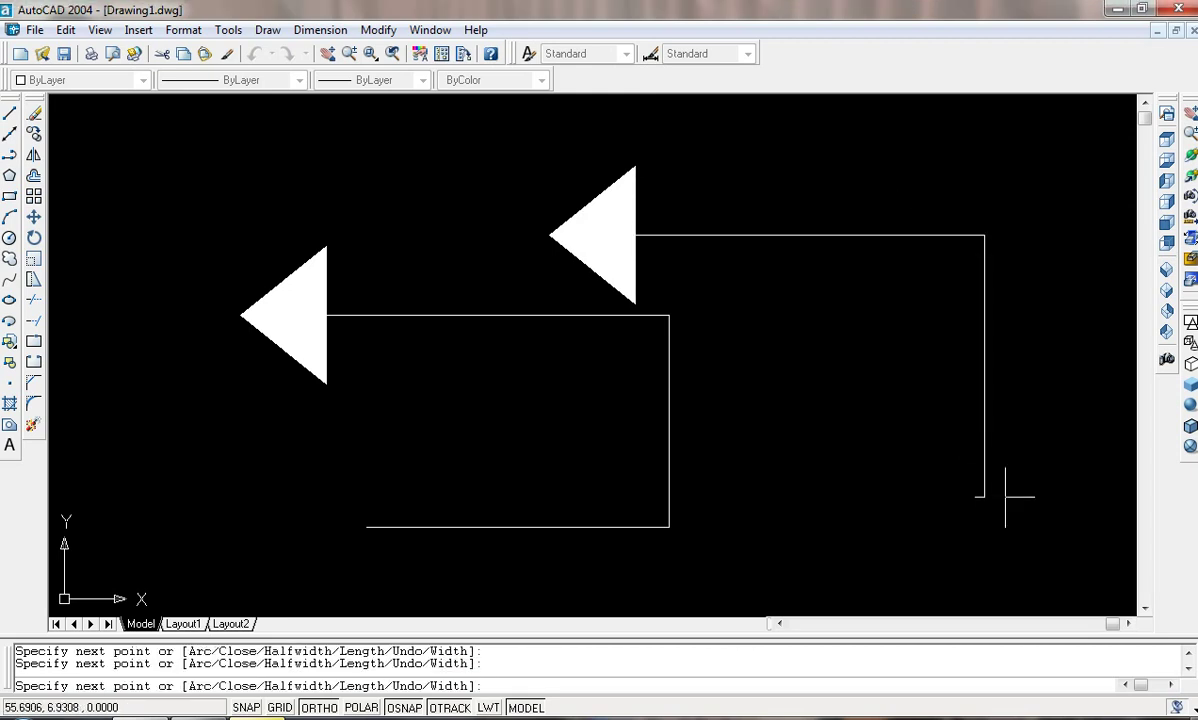
right_click(561, 489)
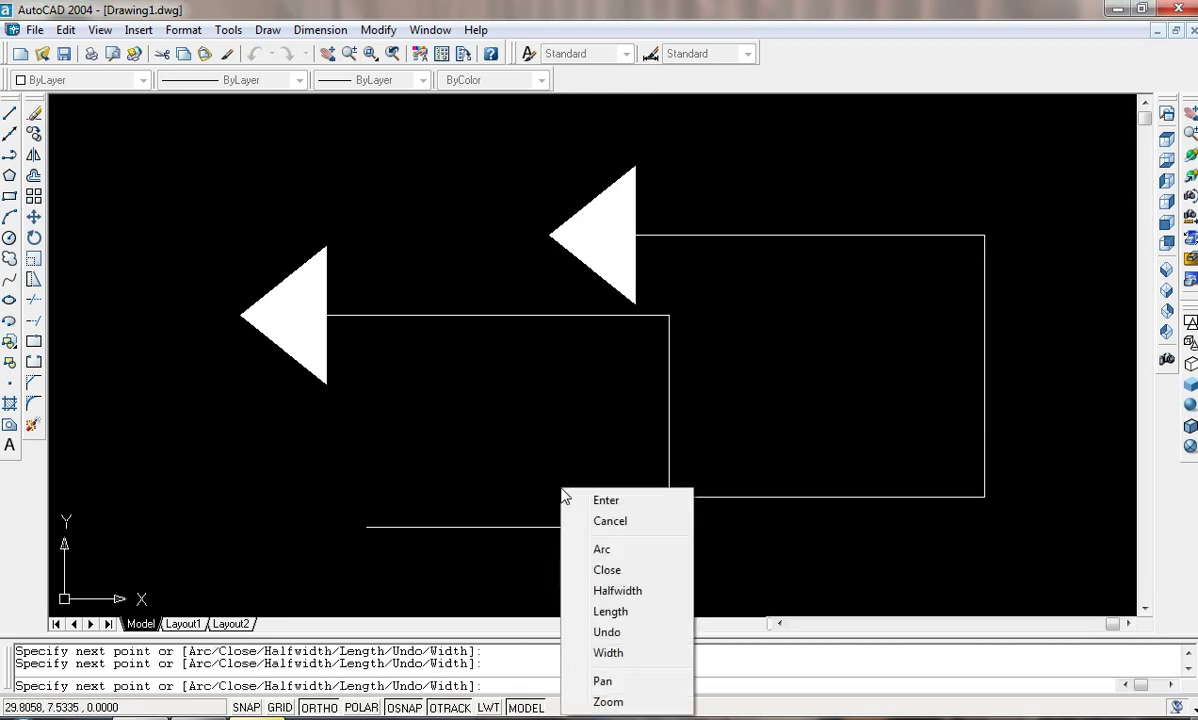
click(607, 505)
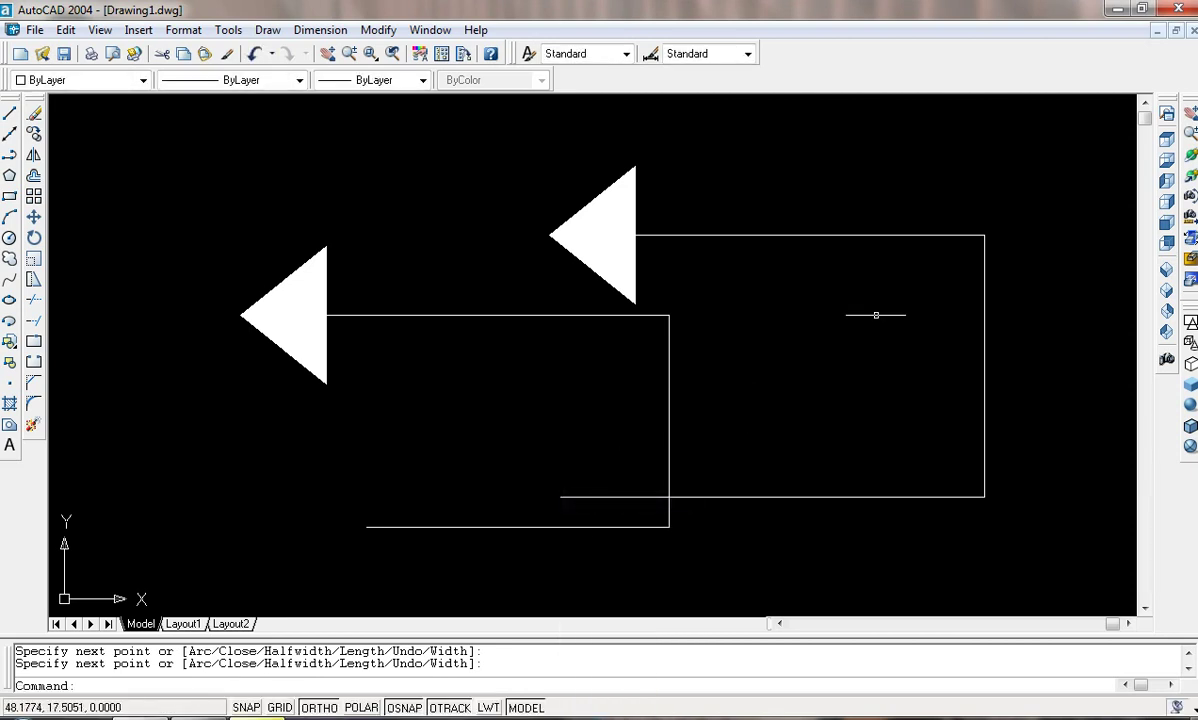
Window-select both arrow polylines and erase them
click(1045, 139)
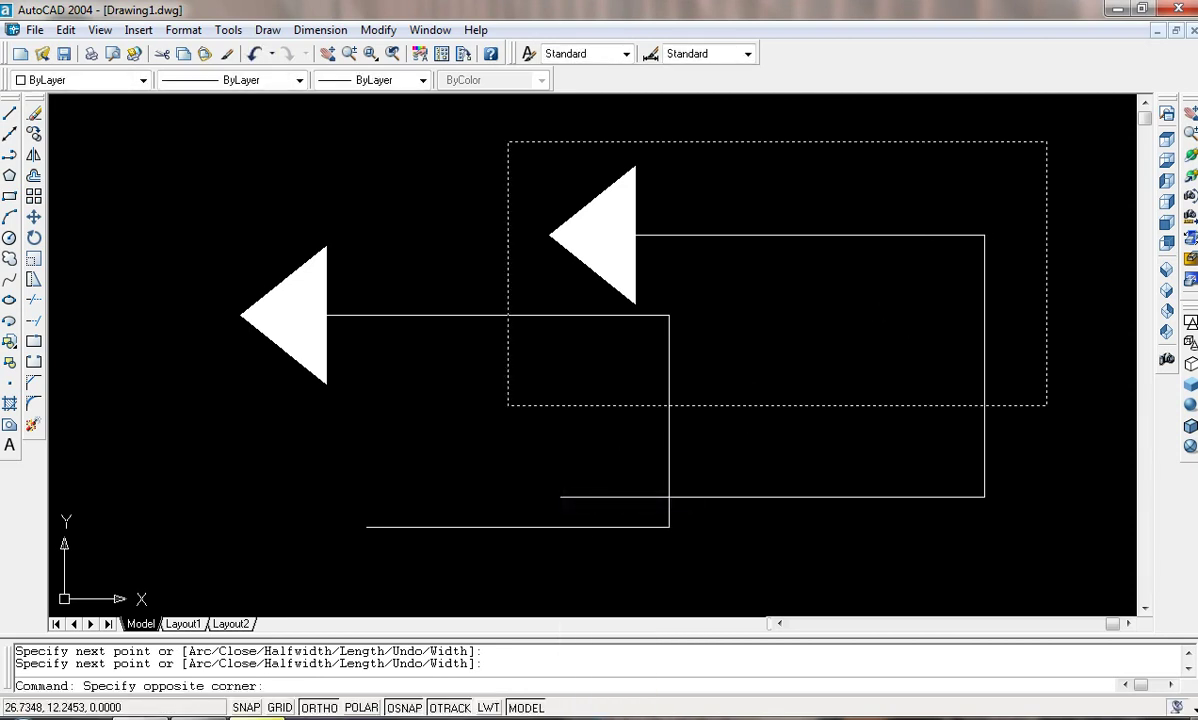
click(297, 506)
key(Delete)
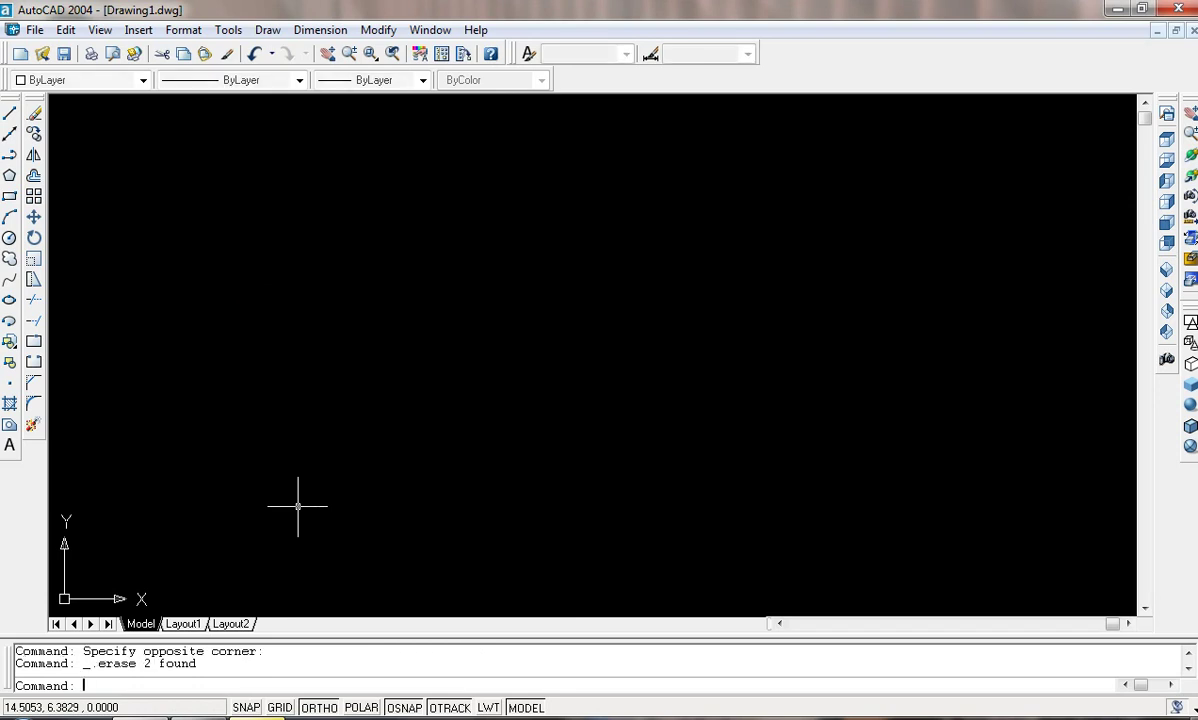
Draw a 6-sided polygon inscribed in a circle, centred left of the drawing's centre
key(Escape)
key(Escape)
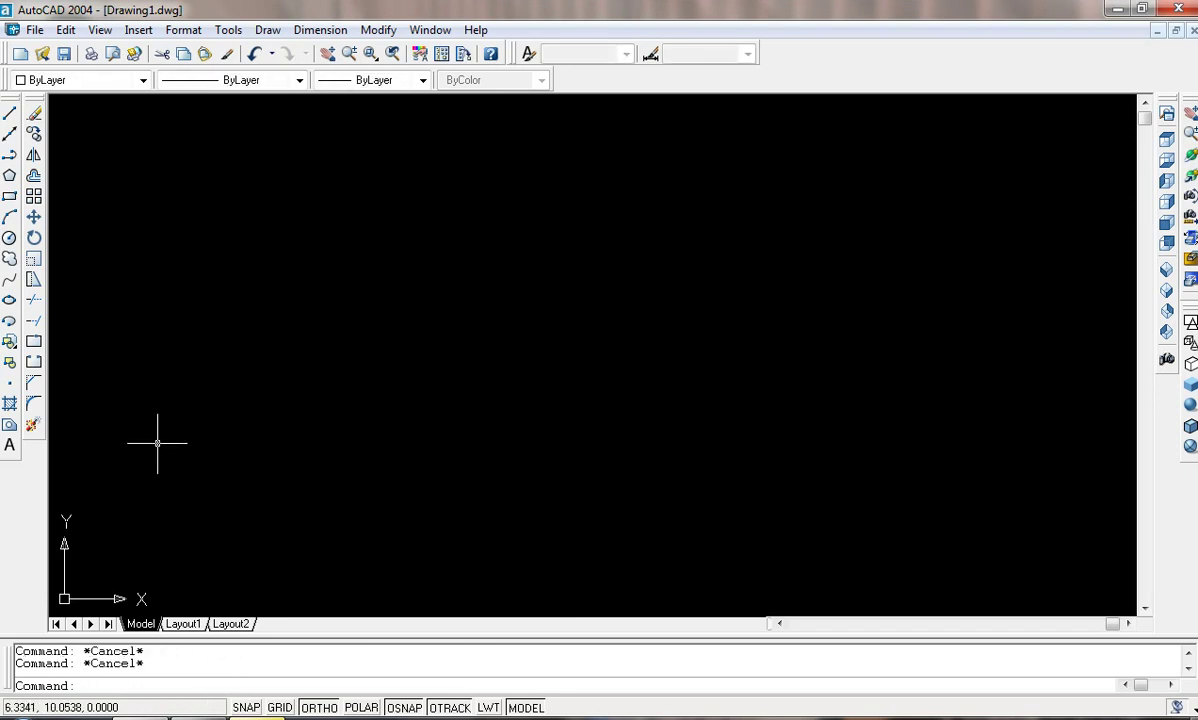
click(9, 177)
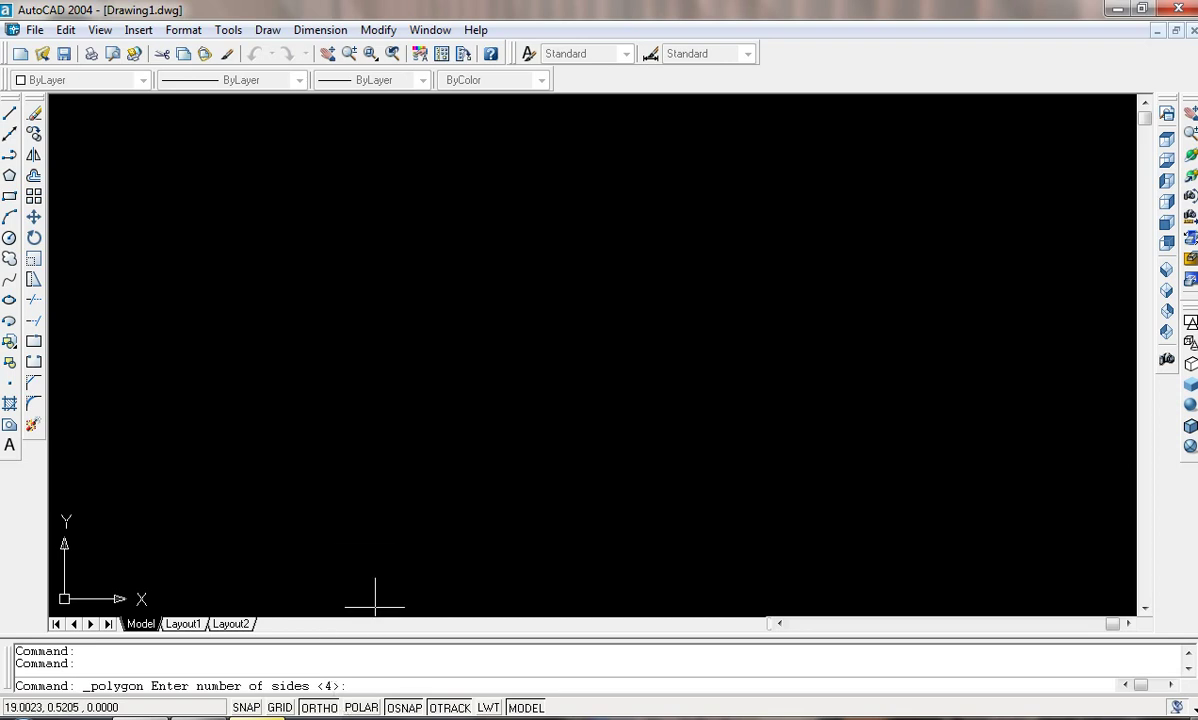
text(6)
key(Return)
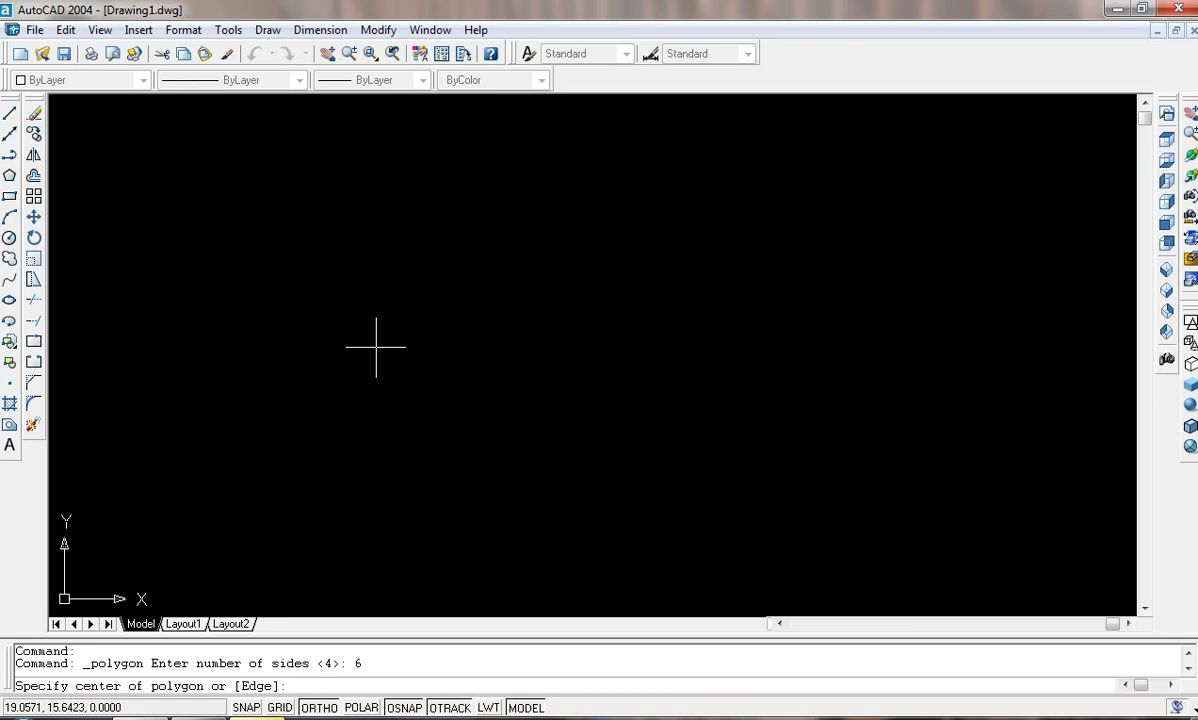
click(376, 347)
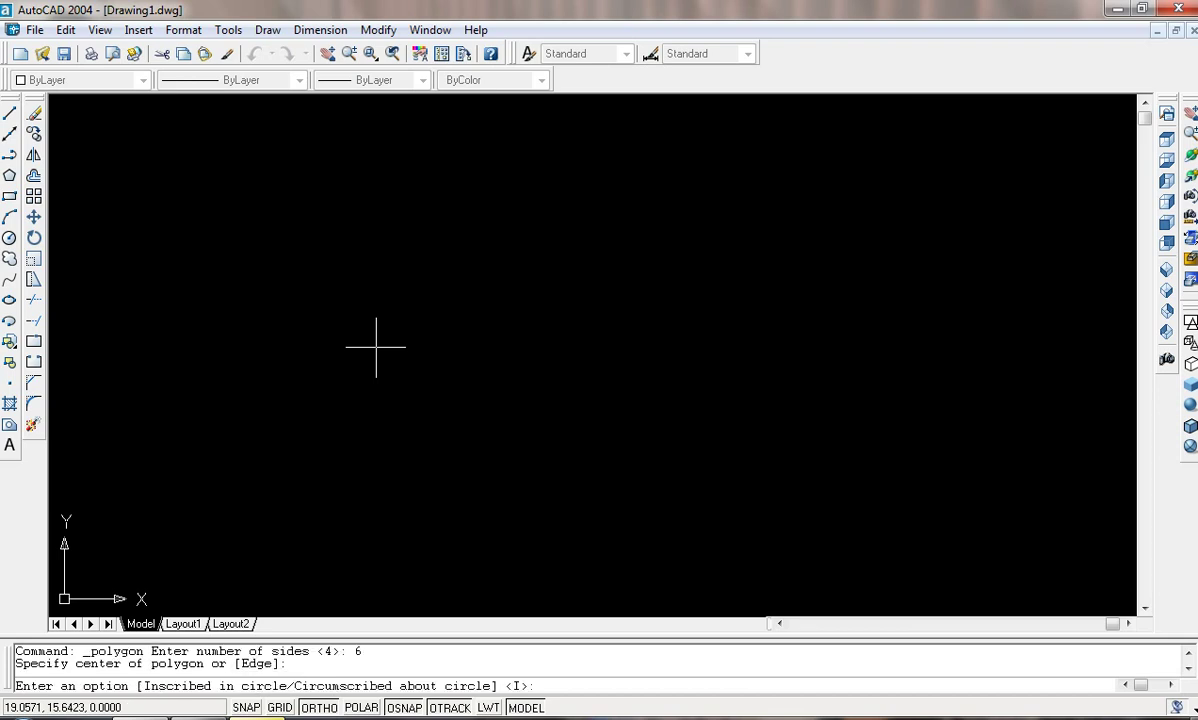
right_click(376, 347)
click(421, 363)
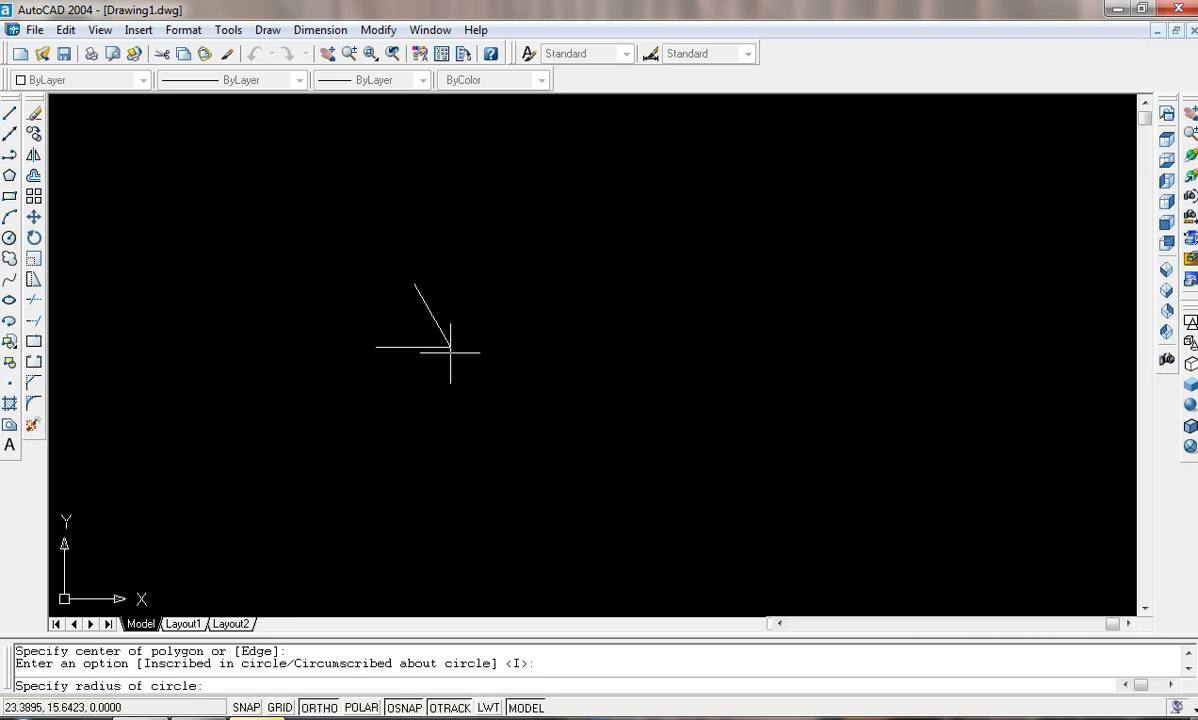
click(564, 347)
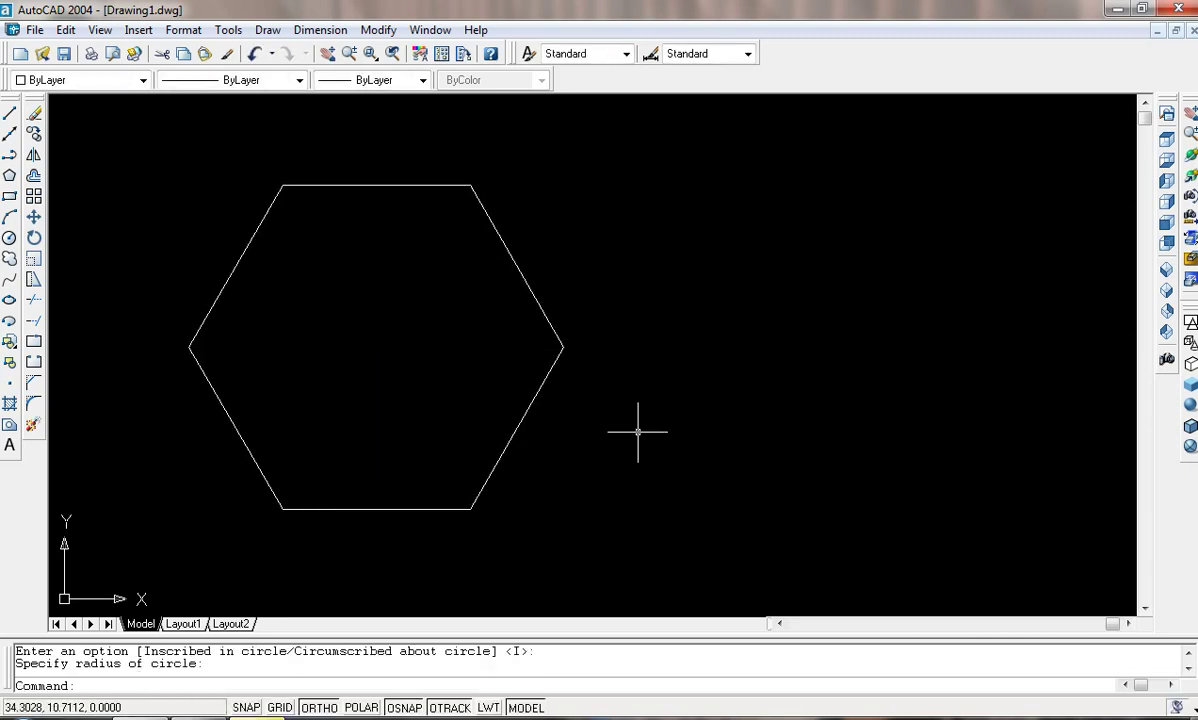
text(pol)
key(Return)
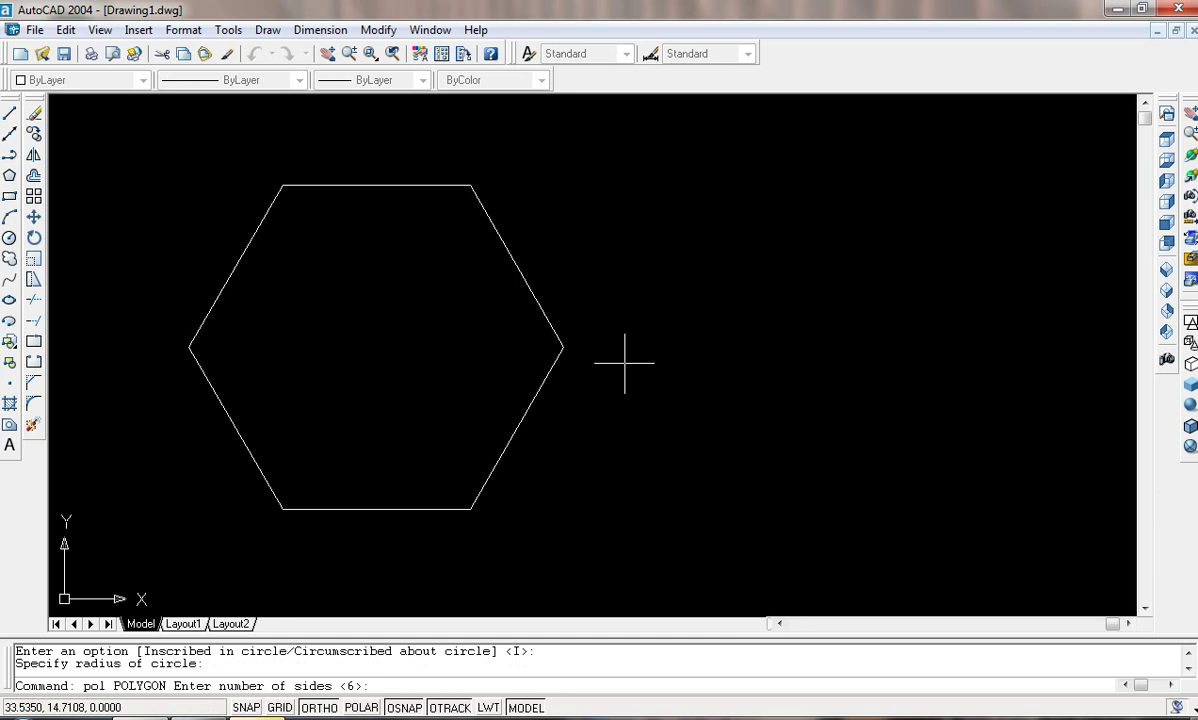
Draw a small inscribed 3-sided polygon to the right of the hexagon
text(3)
key(Return)
click(625, 363)
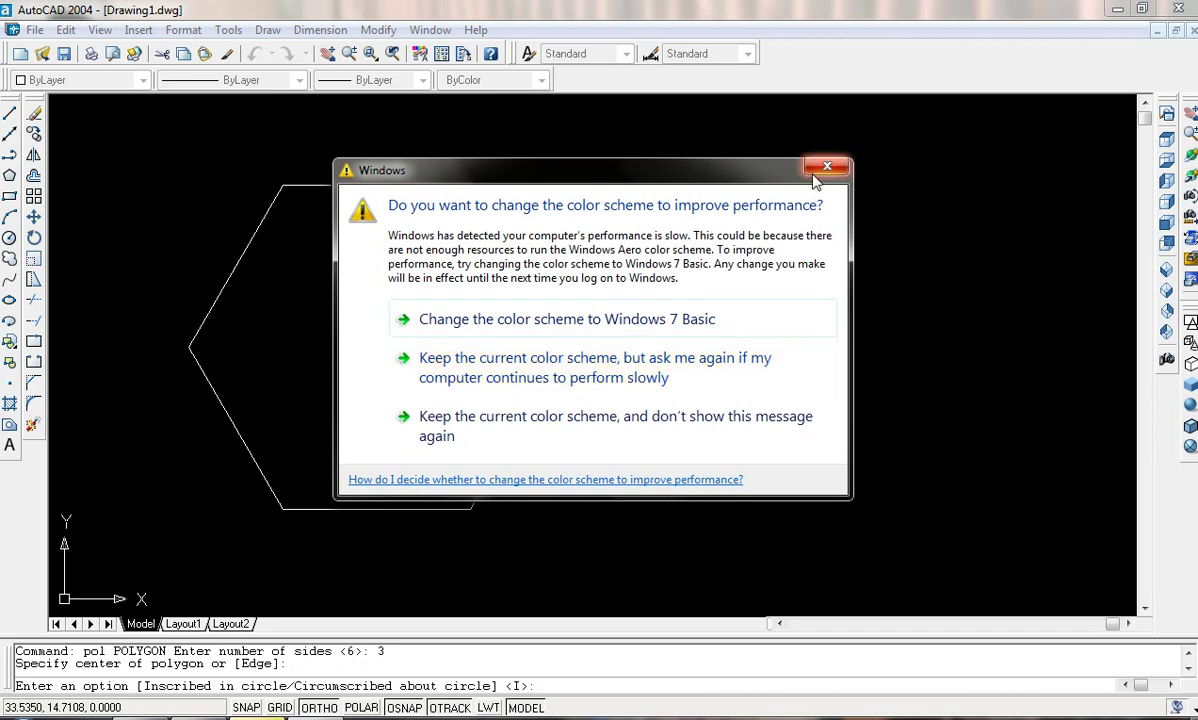
click(813, 172)
right_click(627, 335)
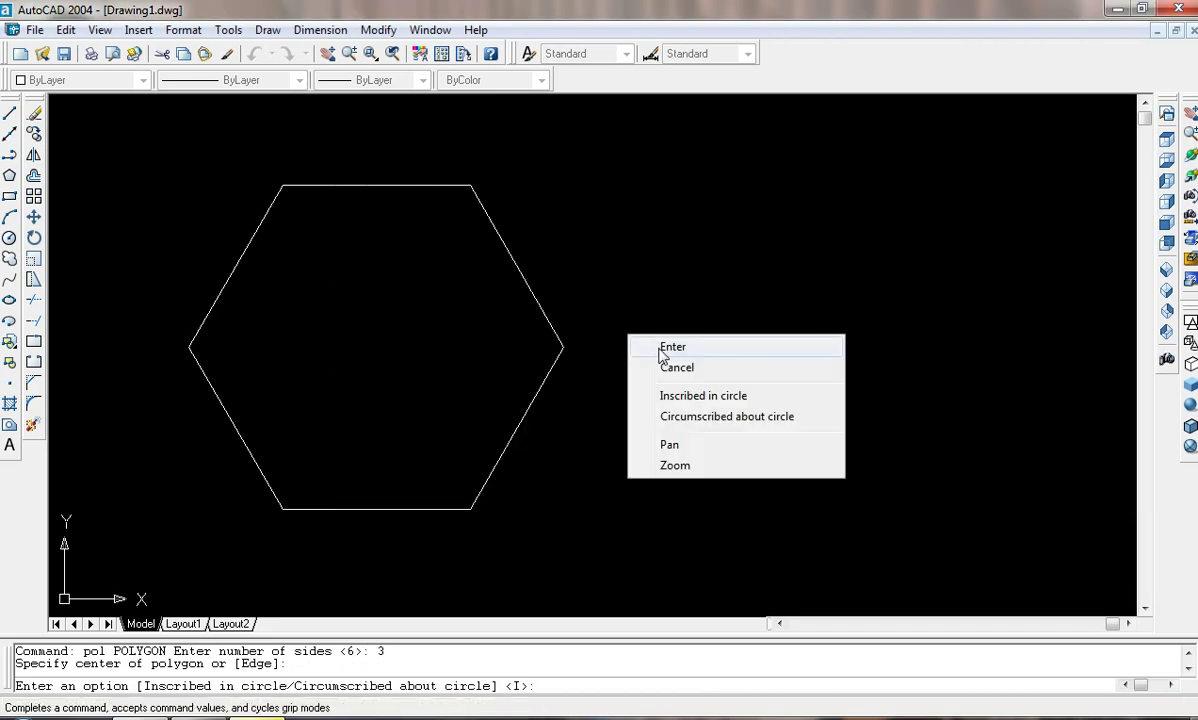
click(660, 350)
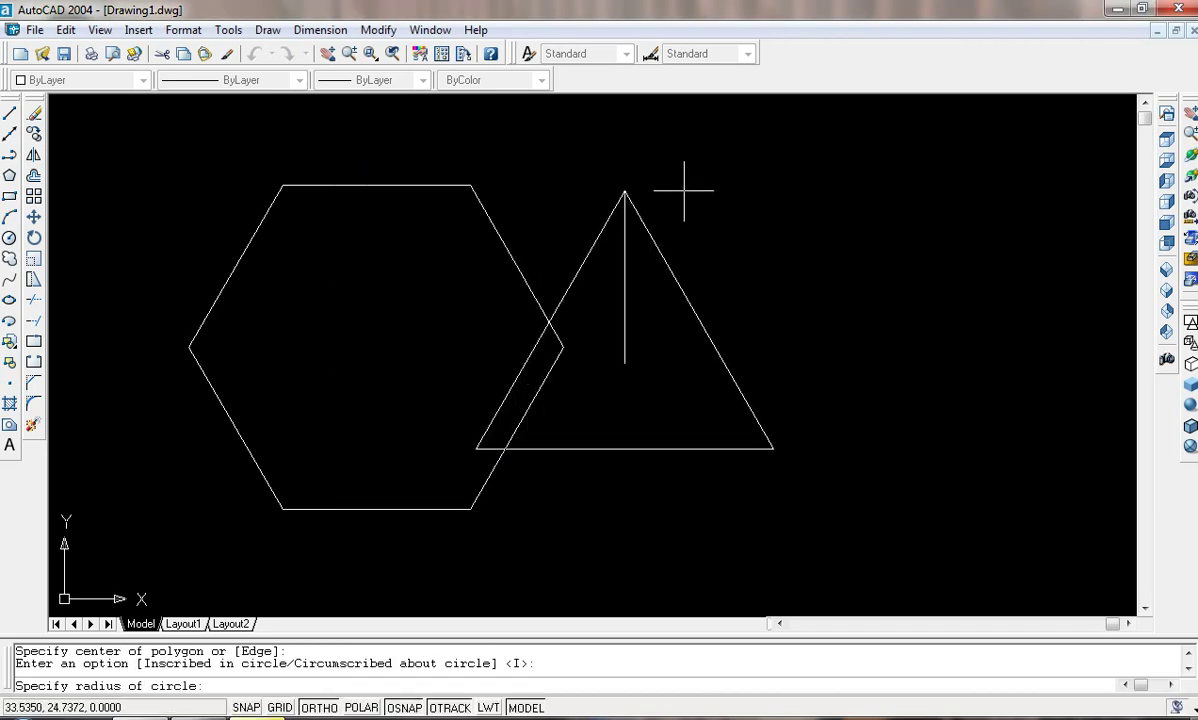
click(647, 313)
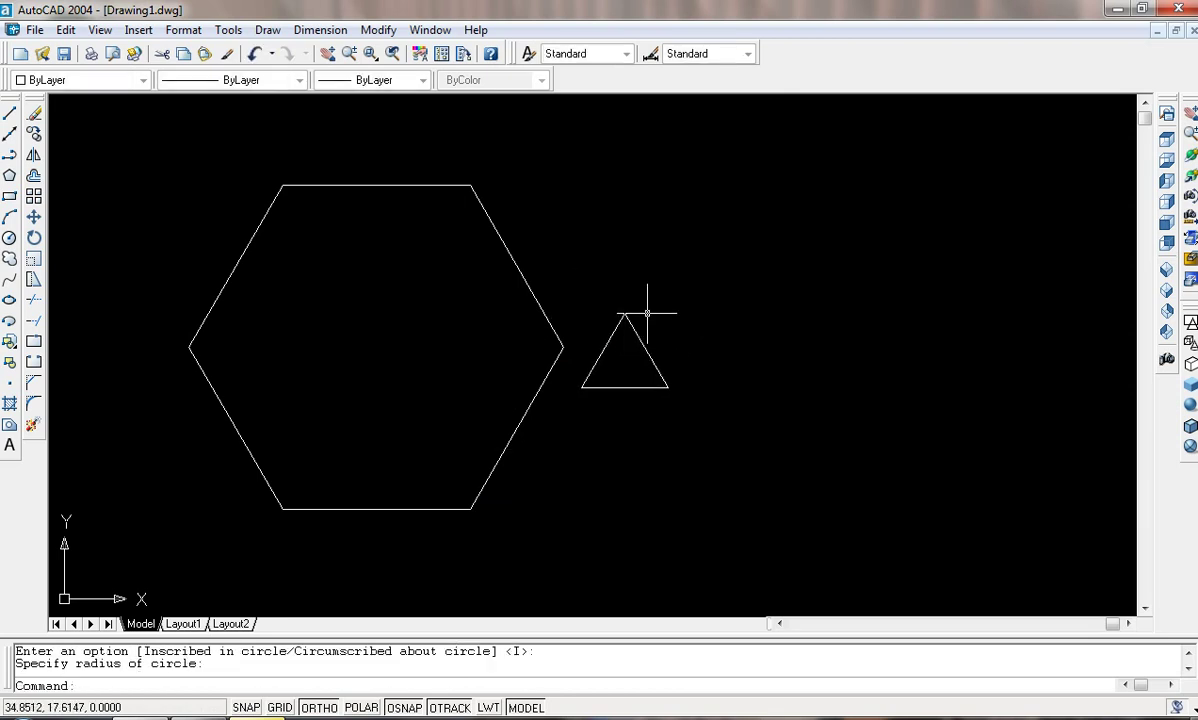
Add an inscribed 9-sided polygon to the right of the triangle
text(pol)
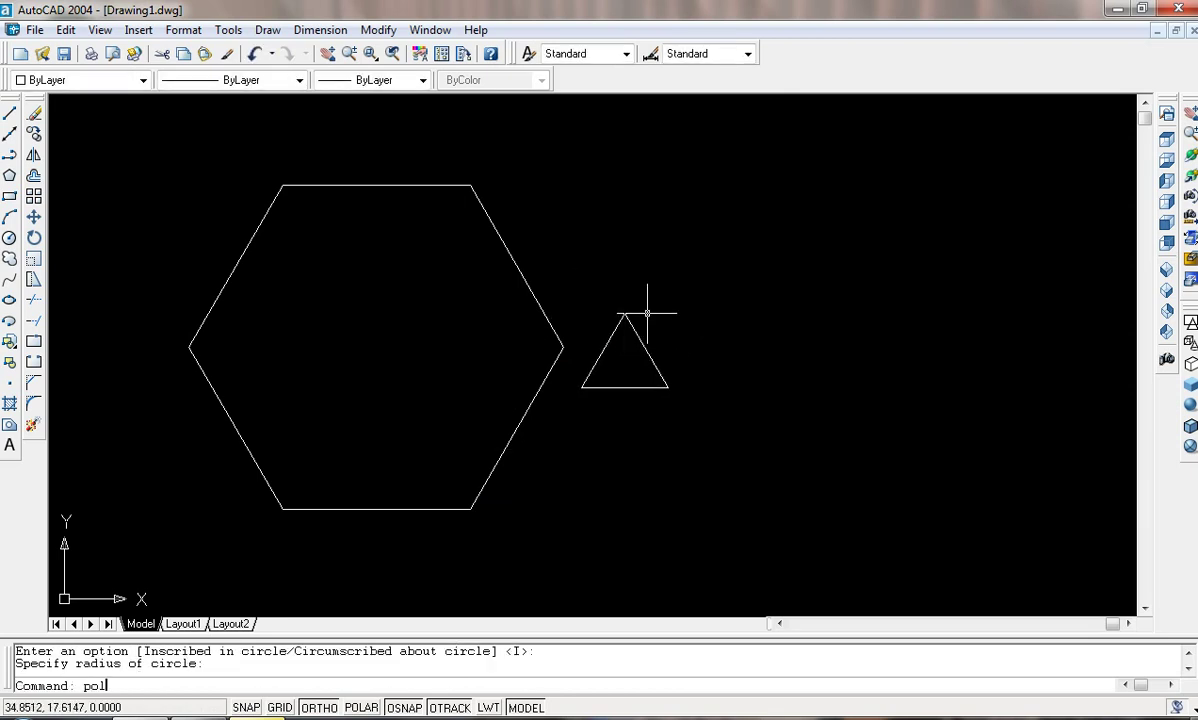
key(Return)
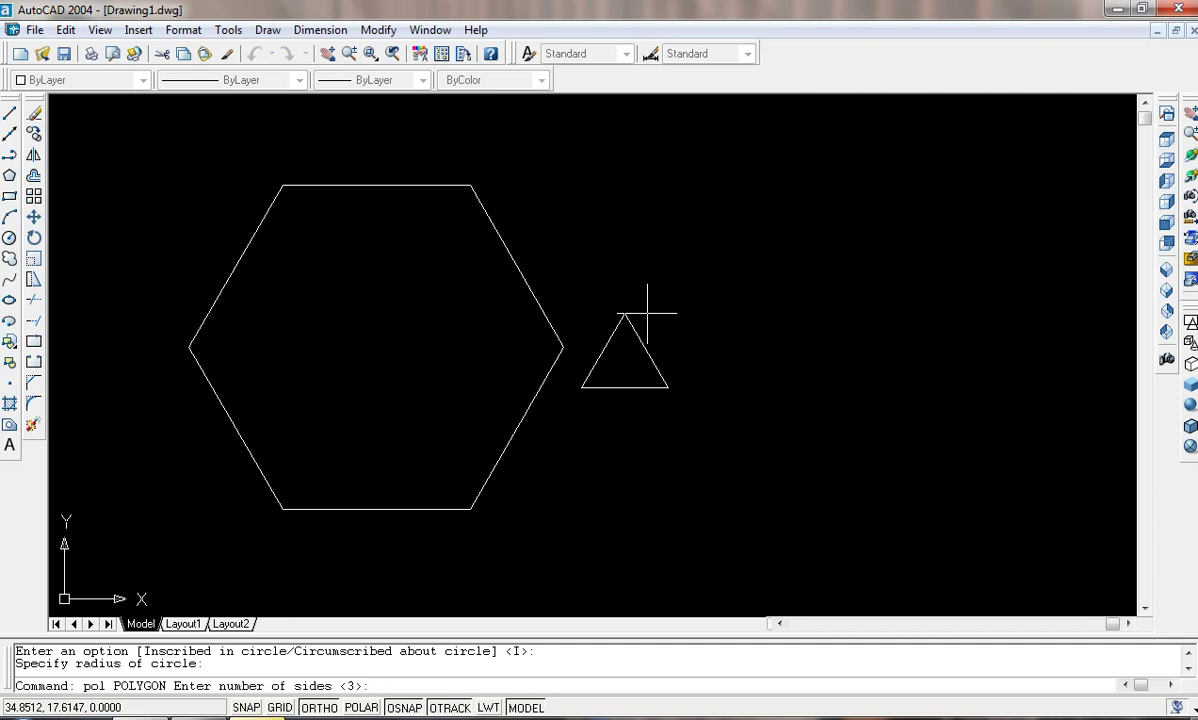
text(9)
key(Return)
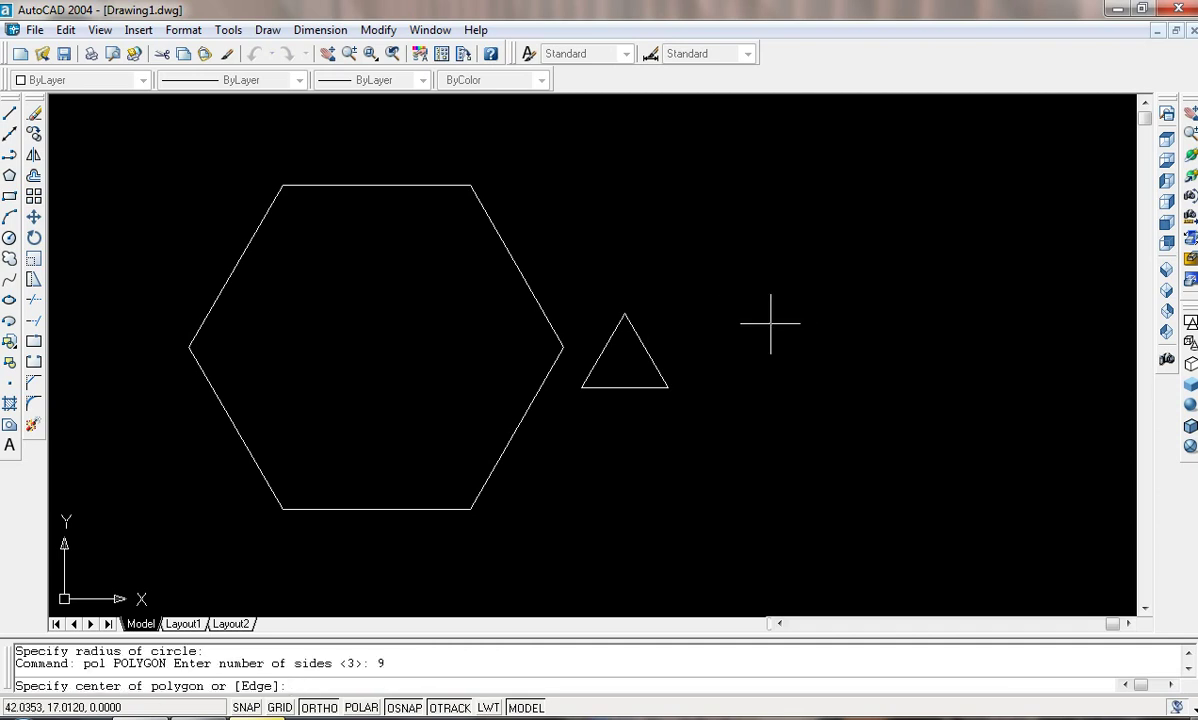
click(770, 323)
right_click(770, 323)
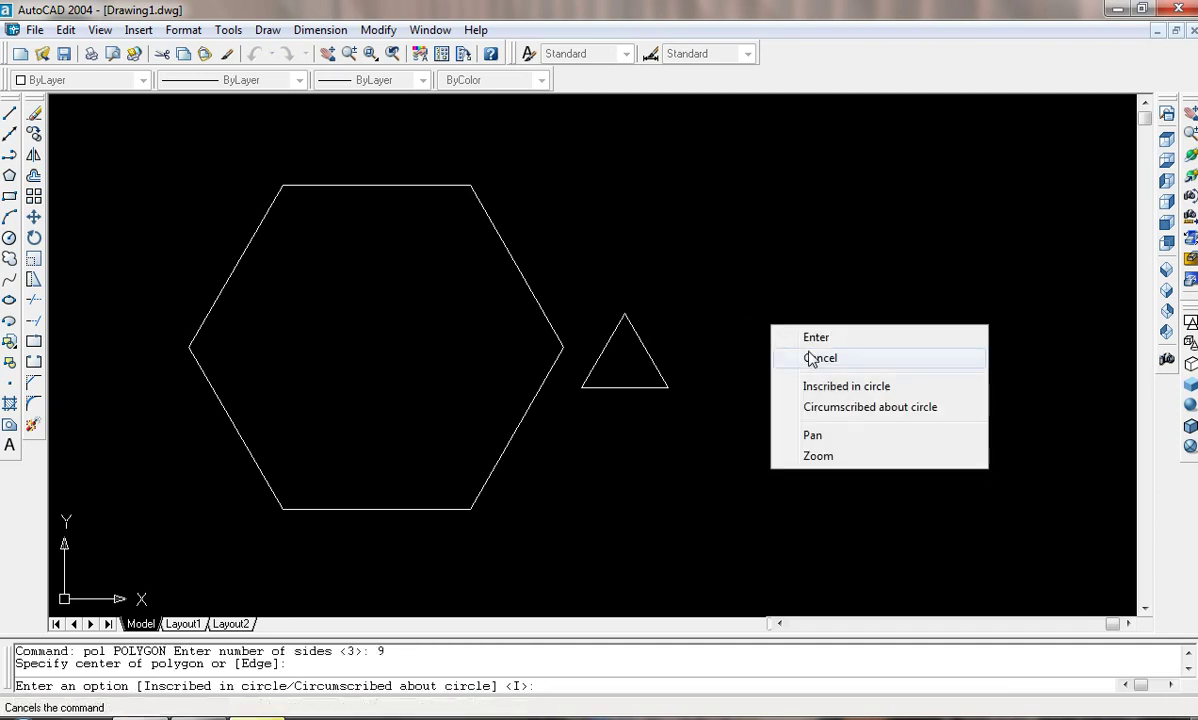
click(816, 337)
click(898, 295)
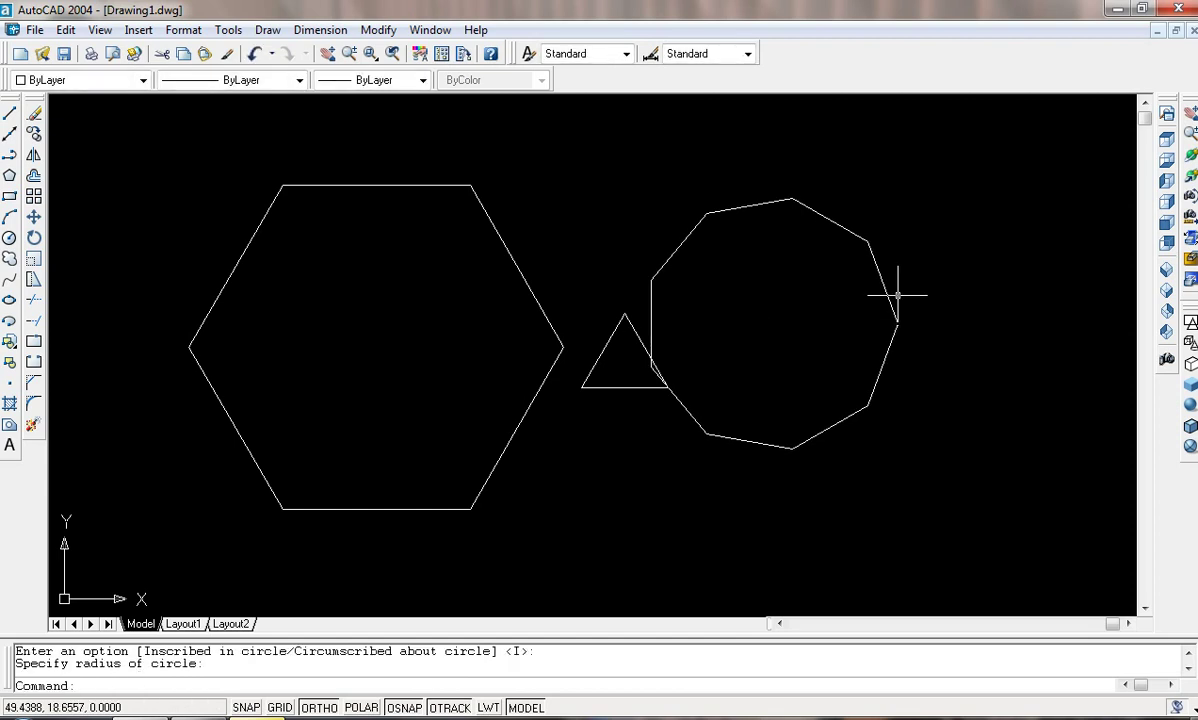
Draw a larger inscribed 19-sided polygon enclosing the nine-sided one
text(pol)
key(Return)
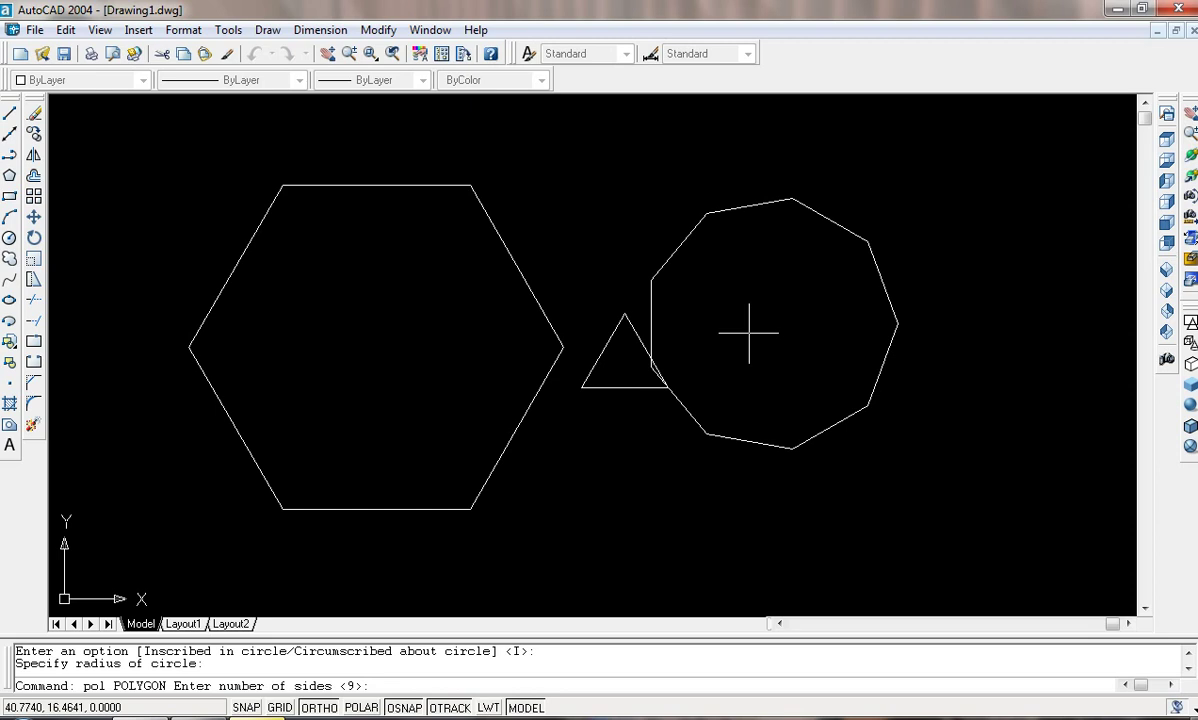
text(19)
key(Return)
click(748, 333)
right_click(748, 333)
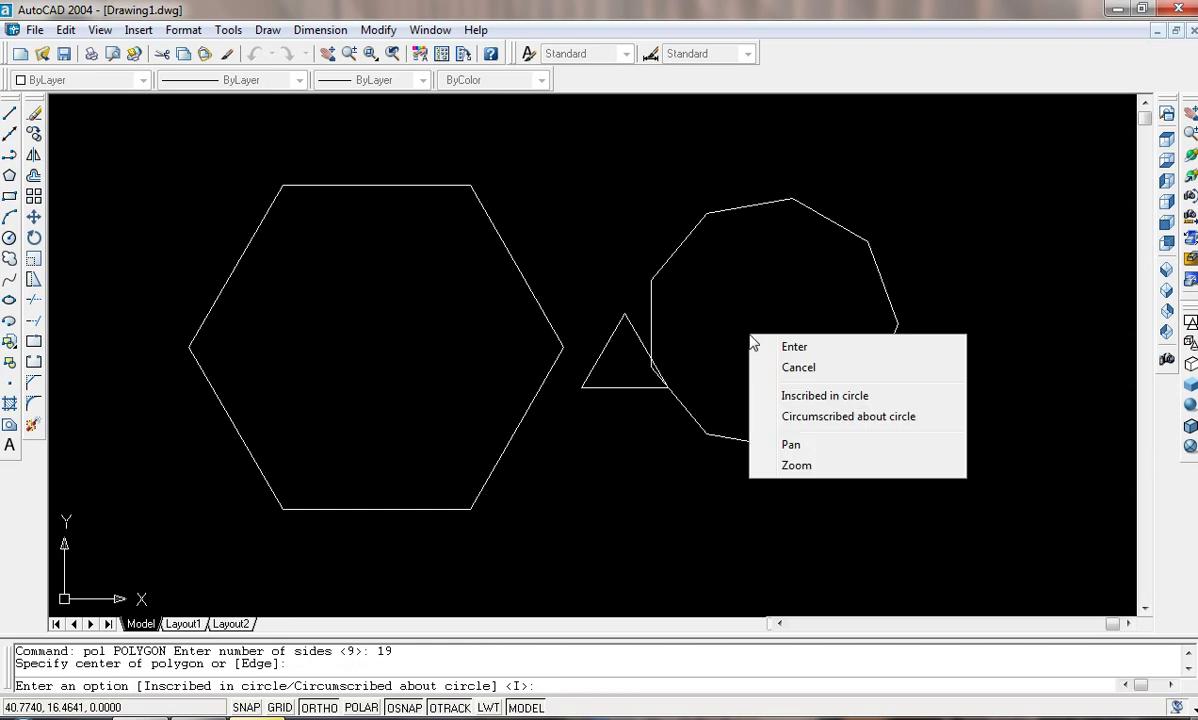
click(784, 346)
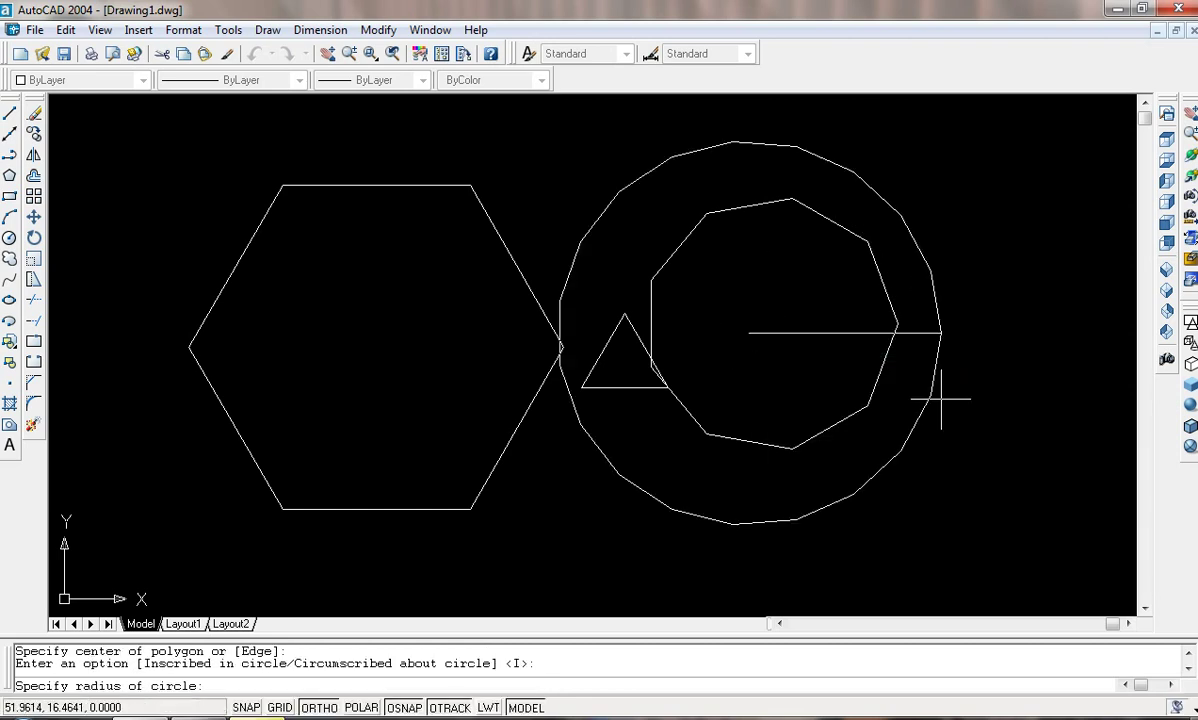
click(938, 400)
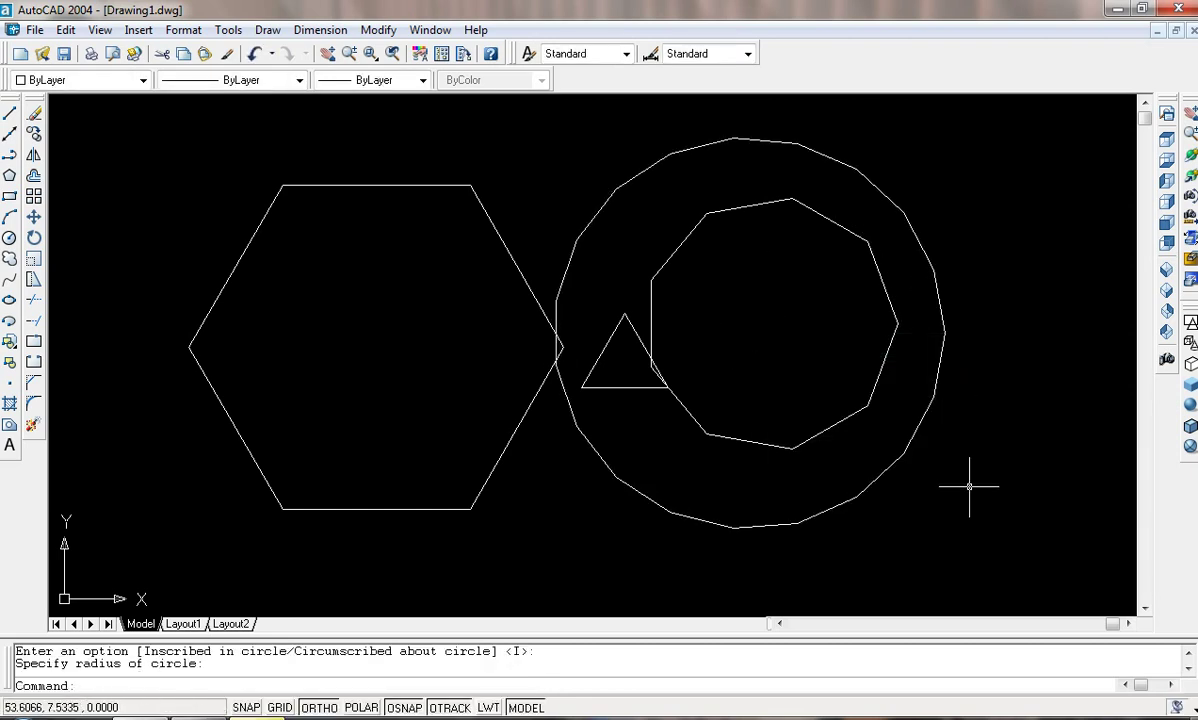
click(977, 121)
Erase all the selected polygons
click(448, 464)
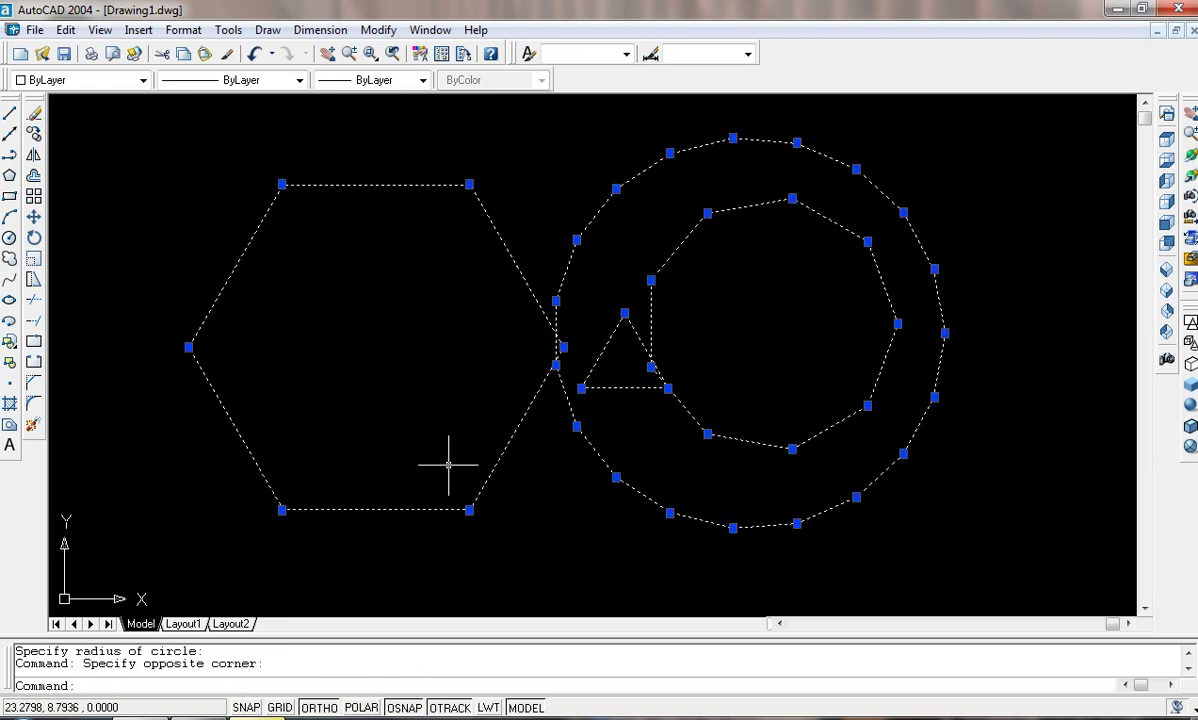
key(Delete)
key(Escape)
key(Escape)
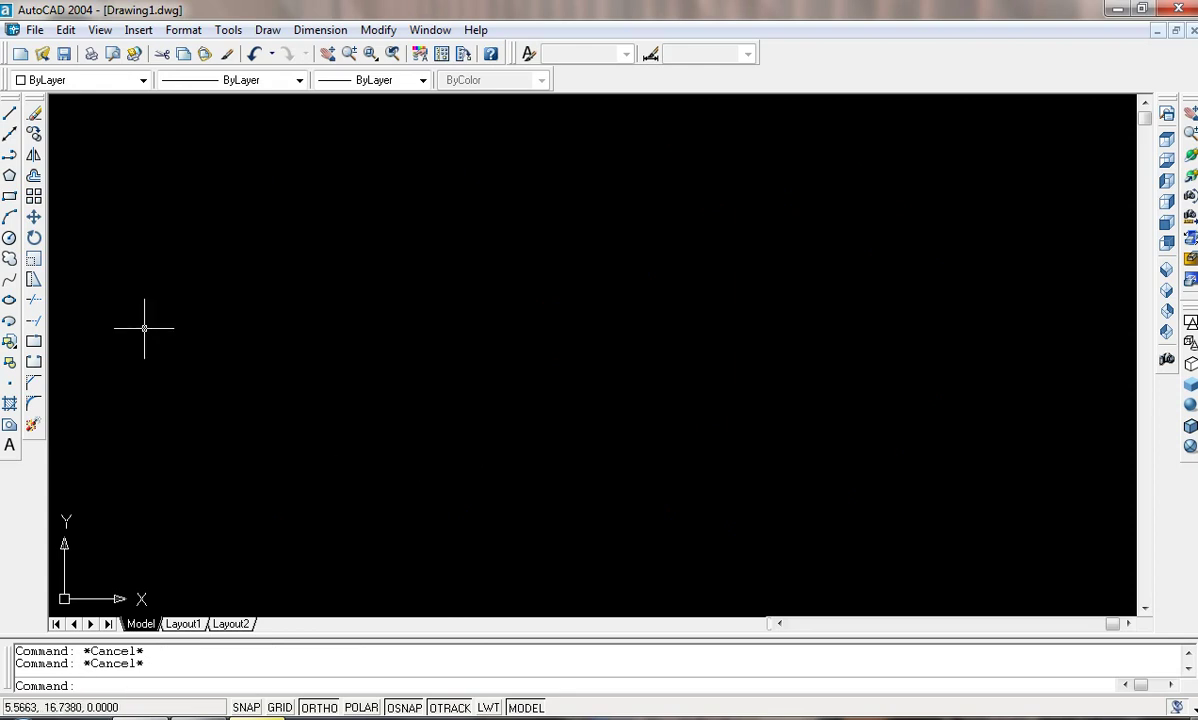
Draw a wide rectangle, then select and erase it
click(8, 198)
click(8, 199)
click(117, 199)
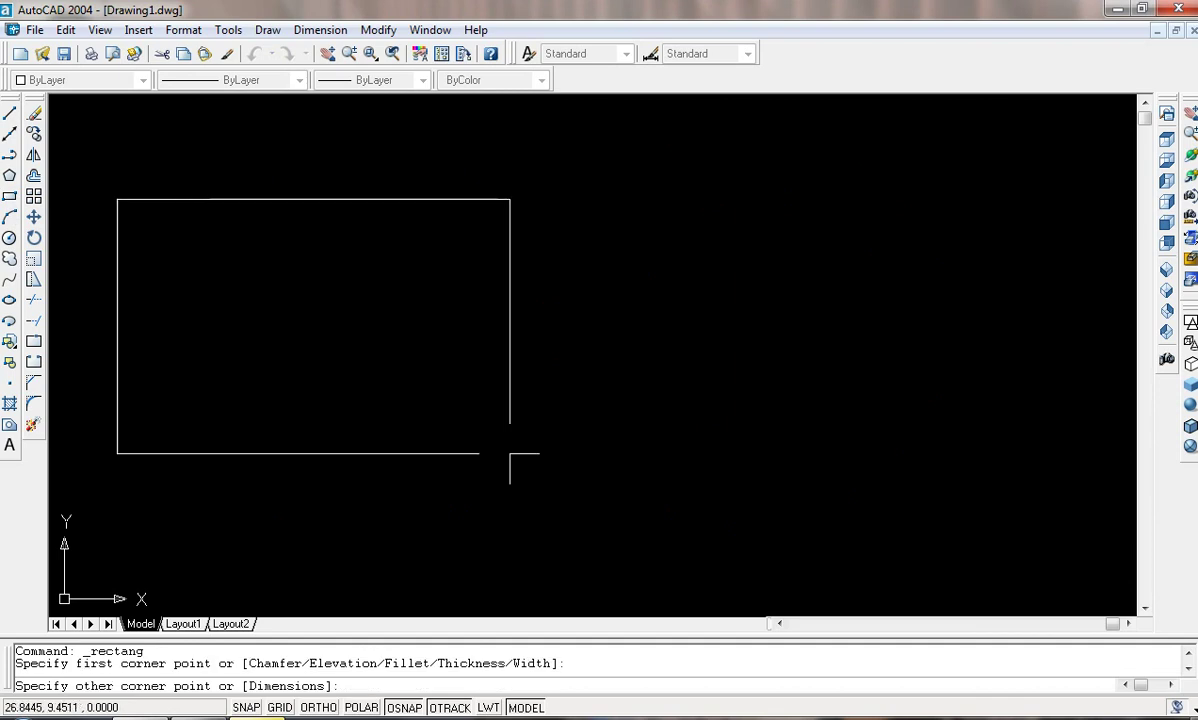
click(779, 451)
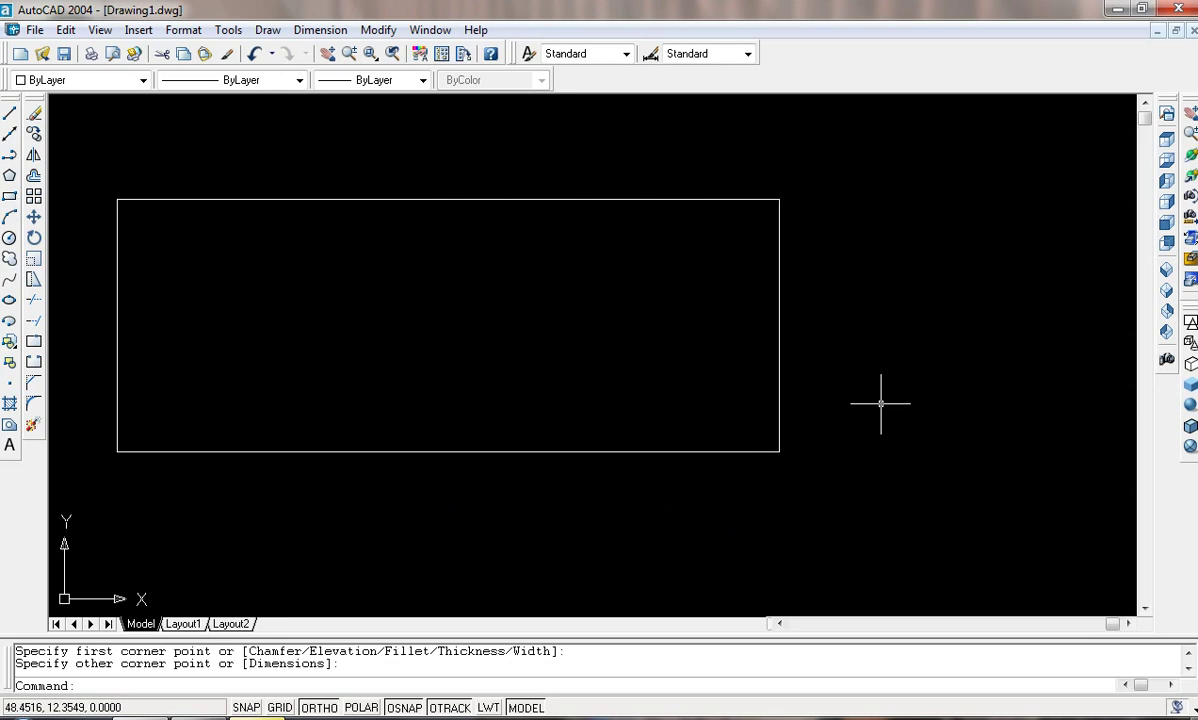
click(779, 414)
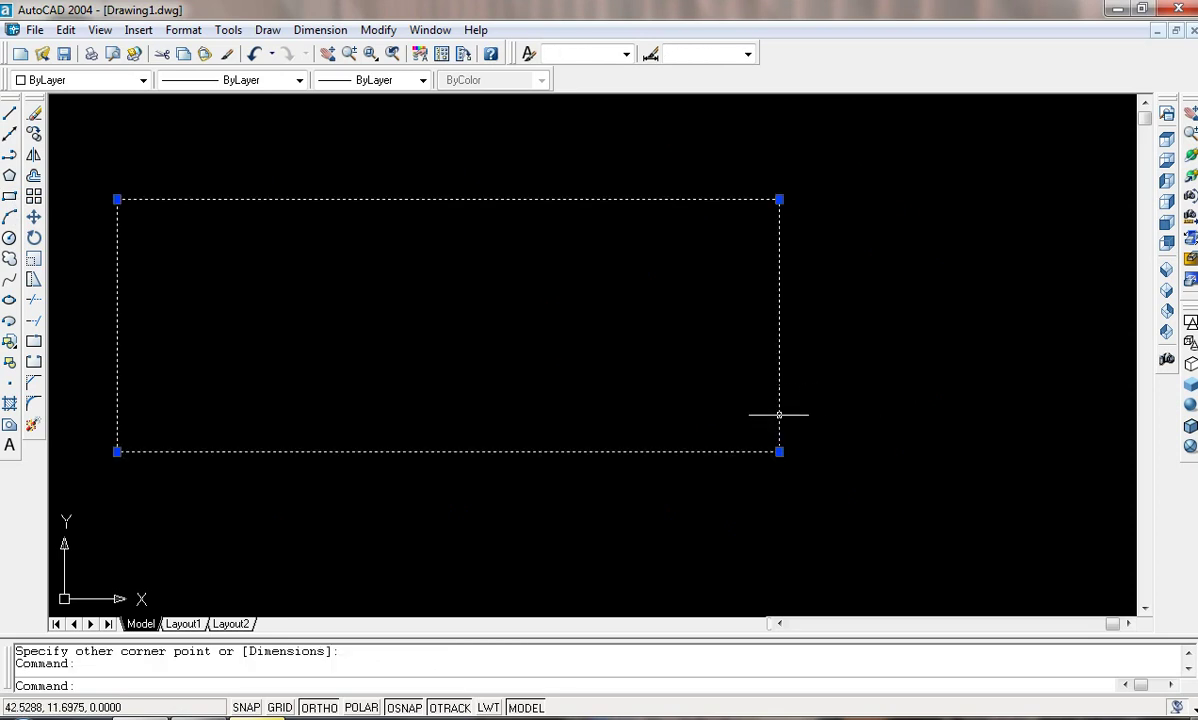
key(Delete)
text(rec)
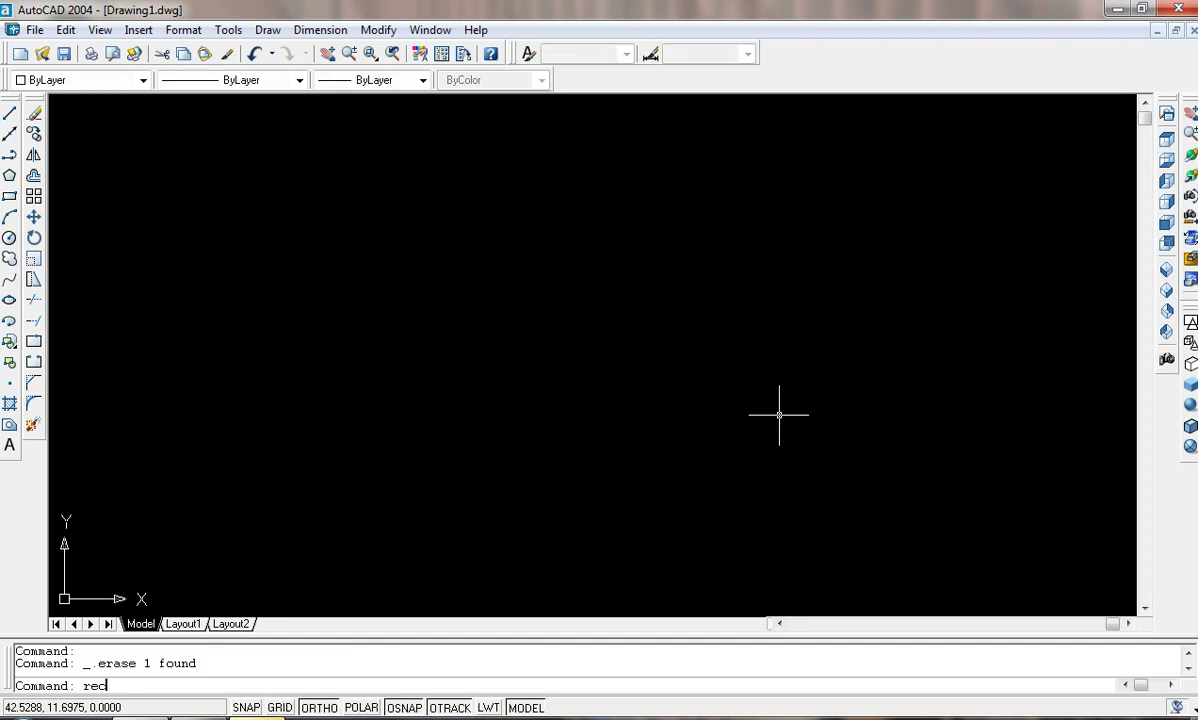
Draw a second rectangle, then select and erase it
key(Return)
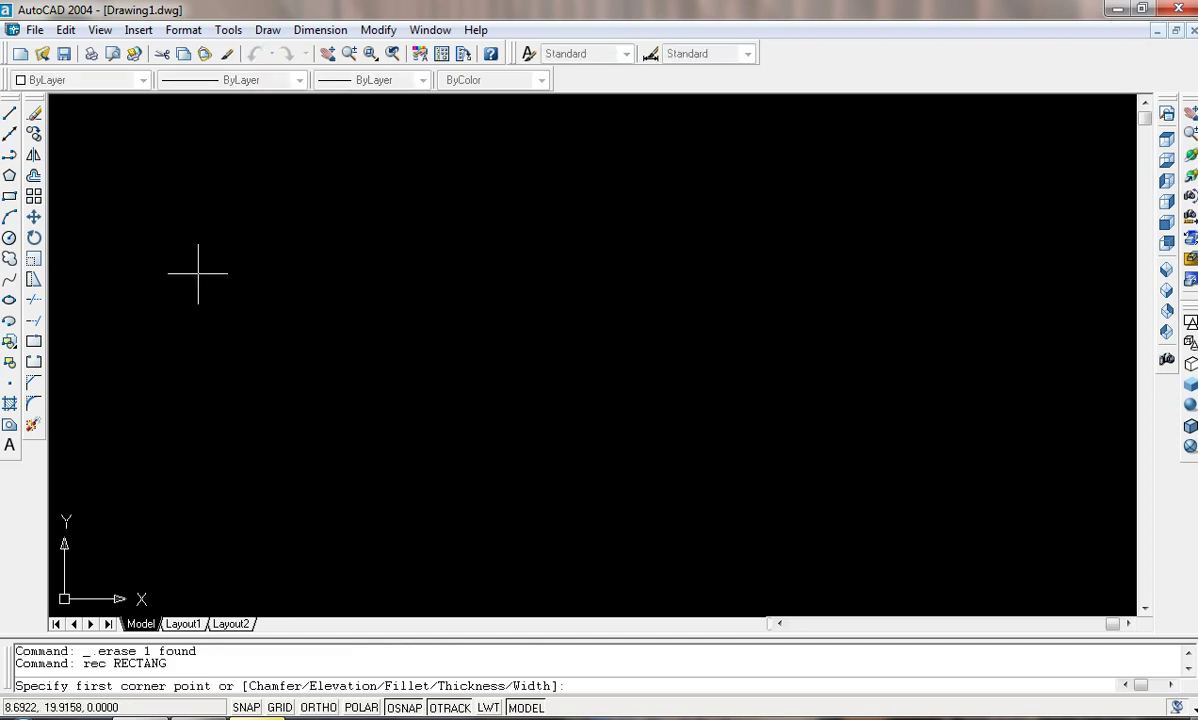
click(198, 273)
click(772, 530)
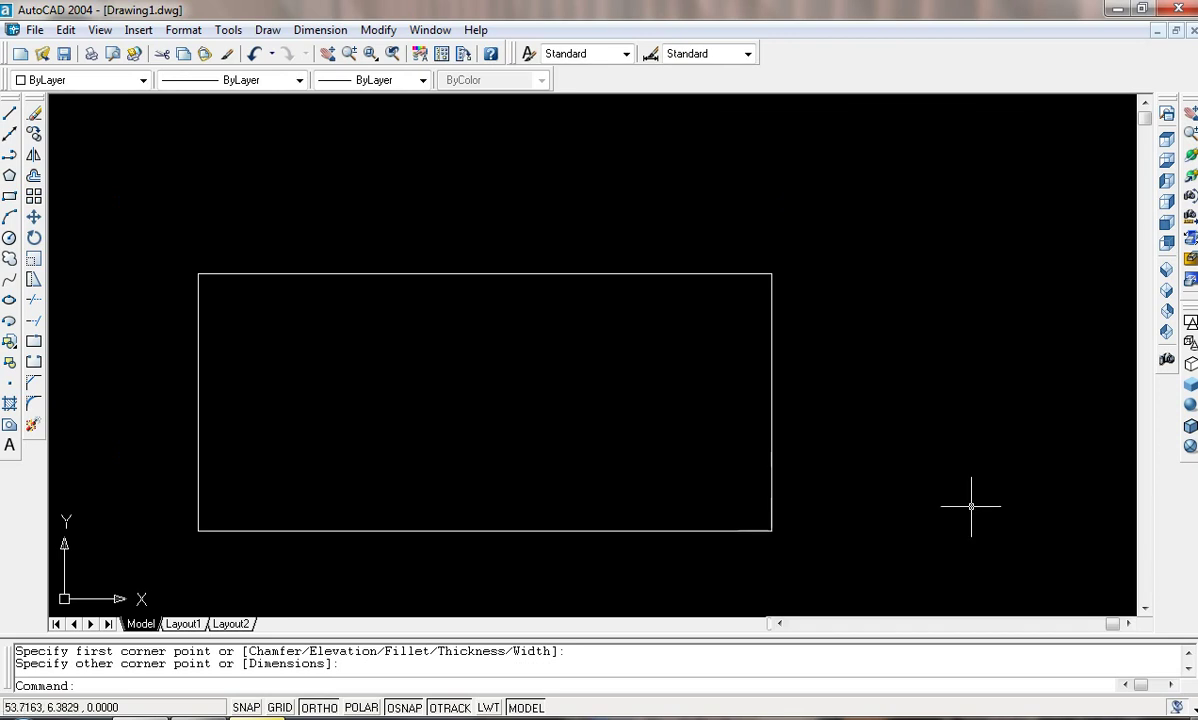
key(Escape)
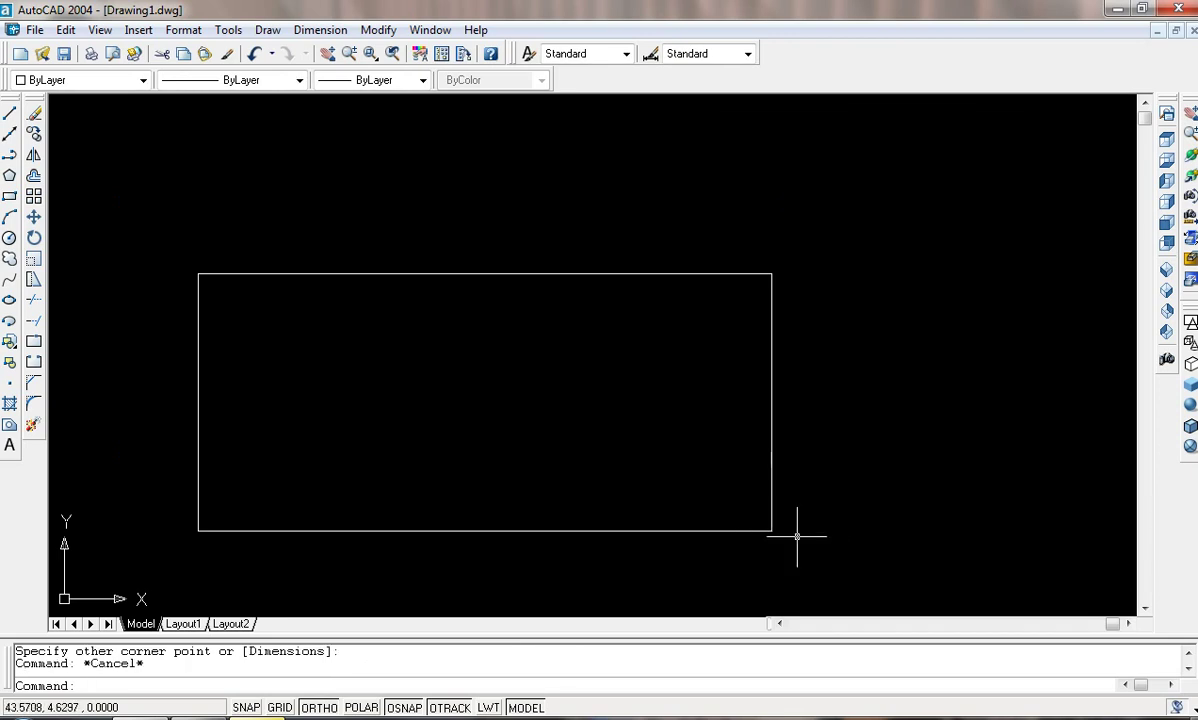
click(772, 530)
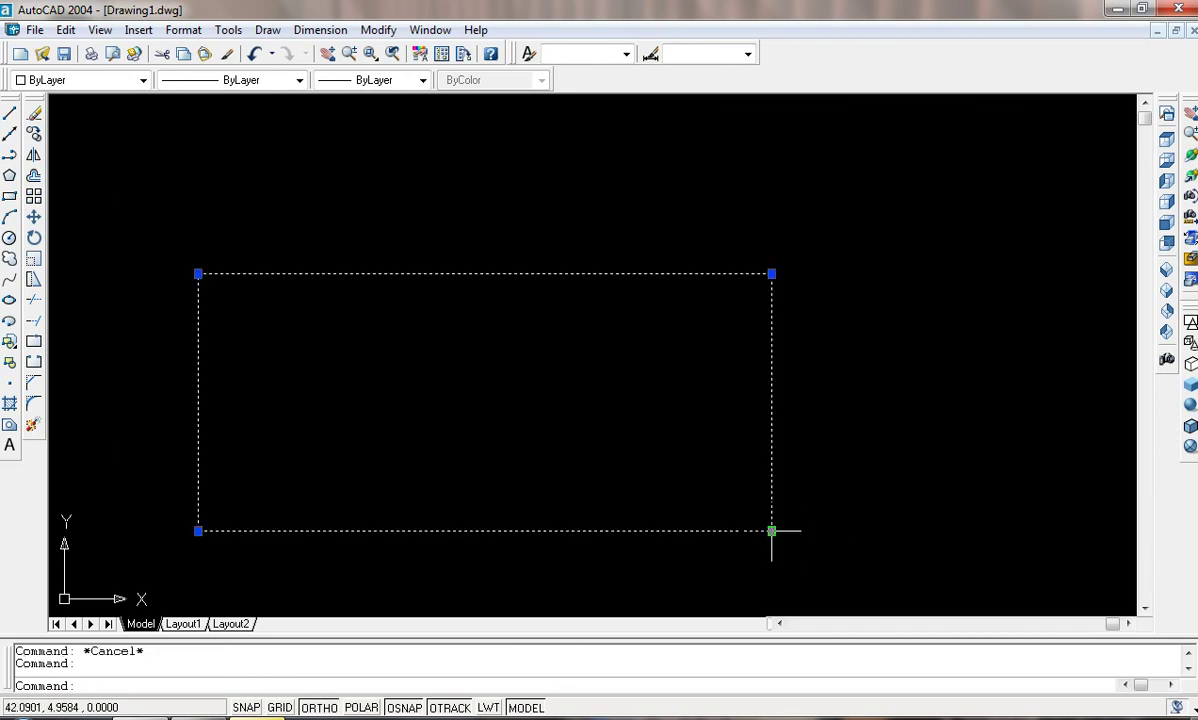
key(Delete)
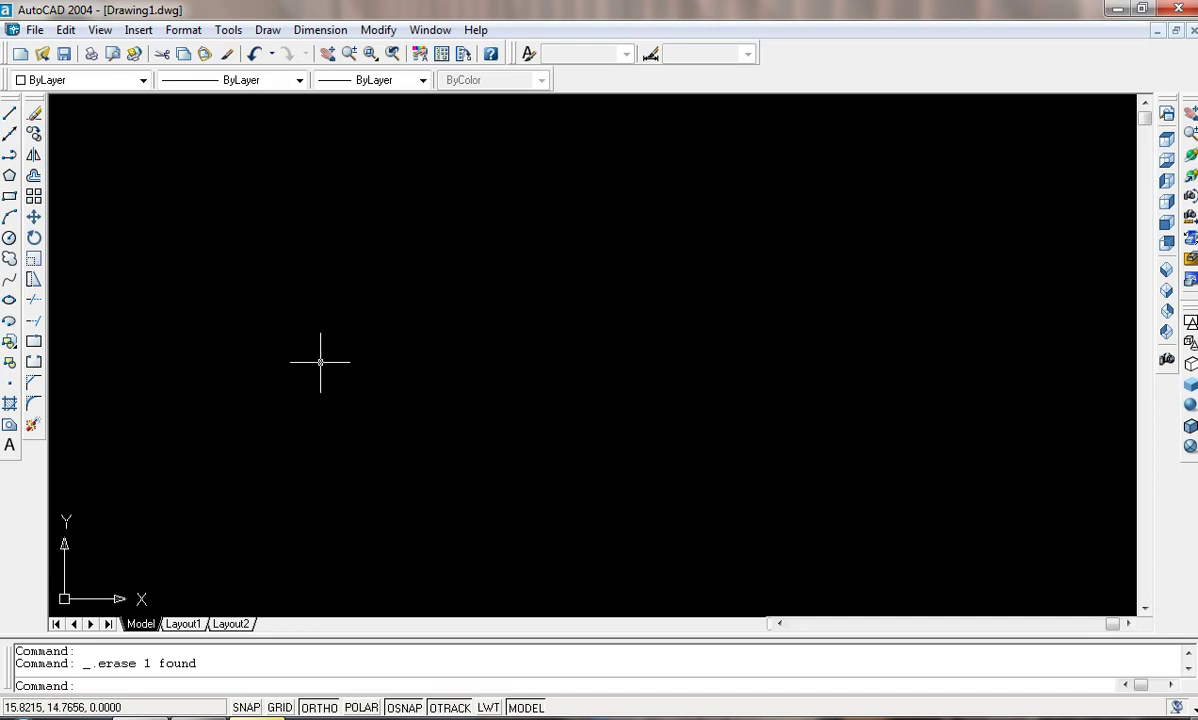
Draw a large three-point arc on the left, peaking near the top
click(9, 217)
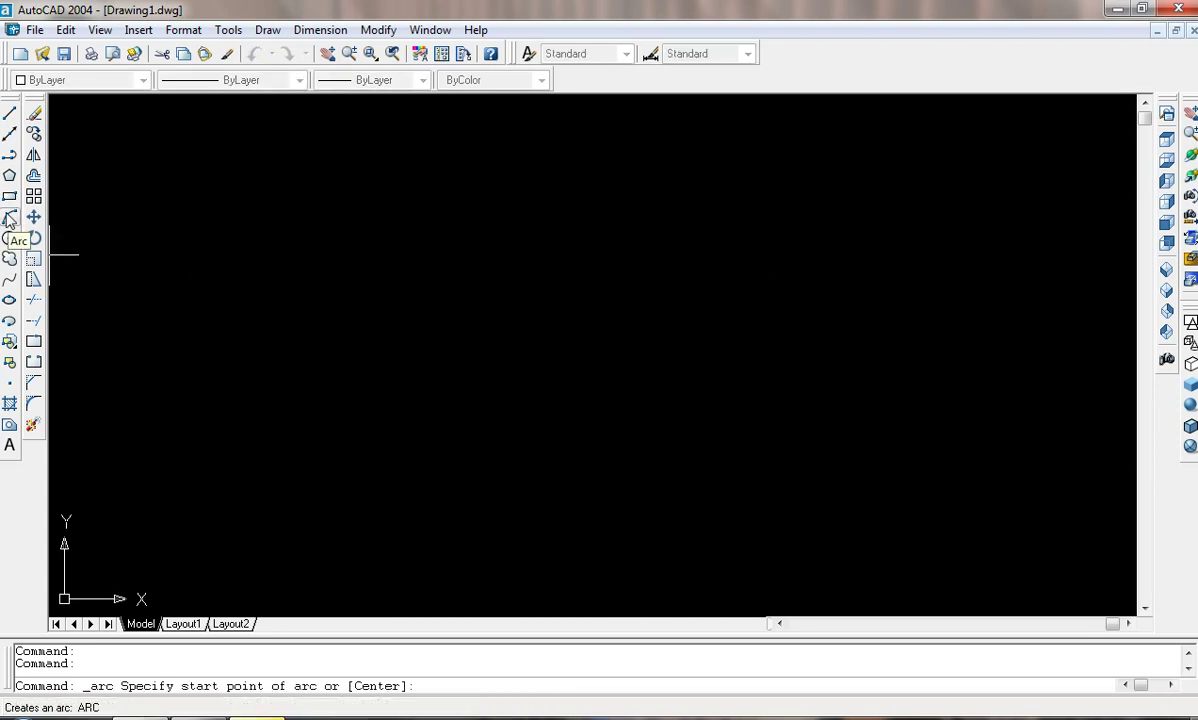
click(182, 393)
click(405, 224)
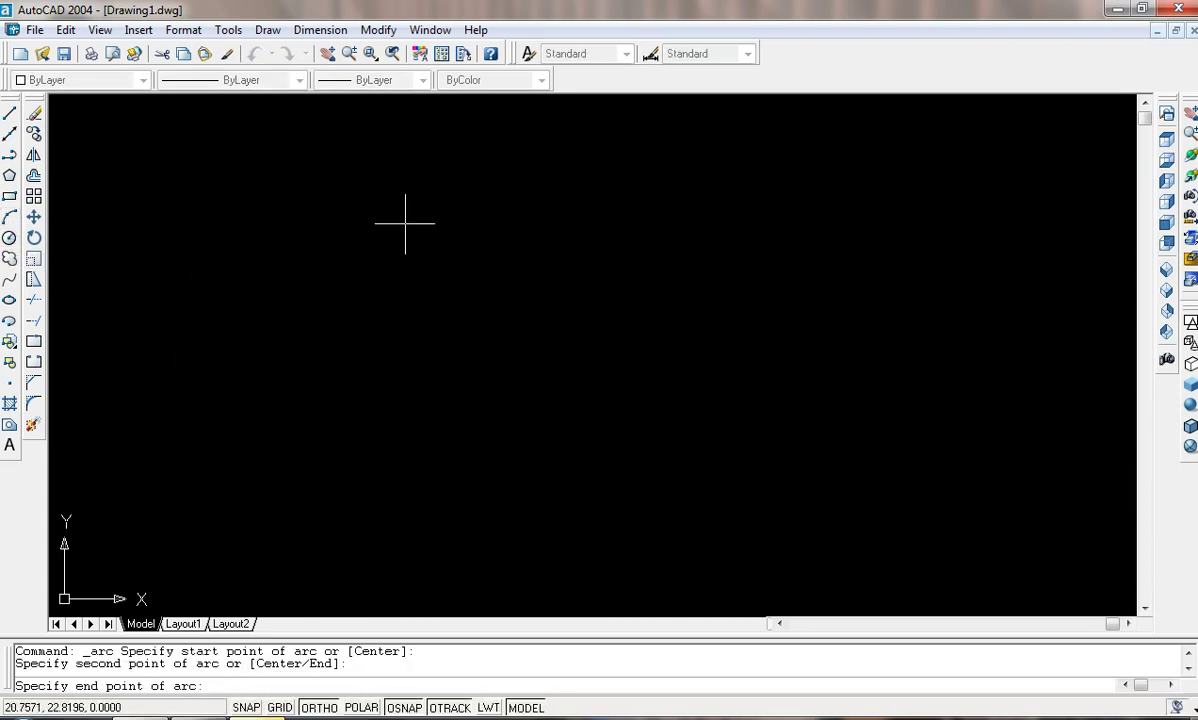
click(686, 353)
Add a smaller three-point arc to its right and another below the large one
right_click(851, 335)
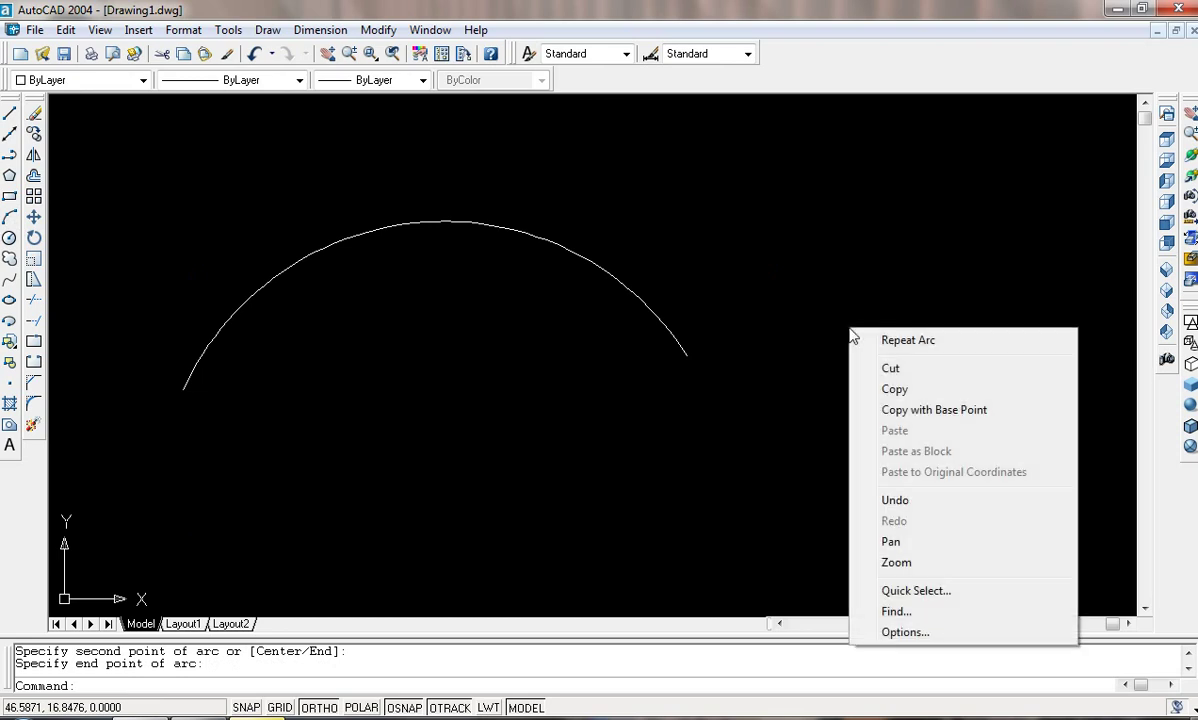
click(852, 341)
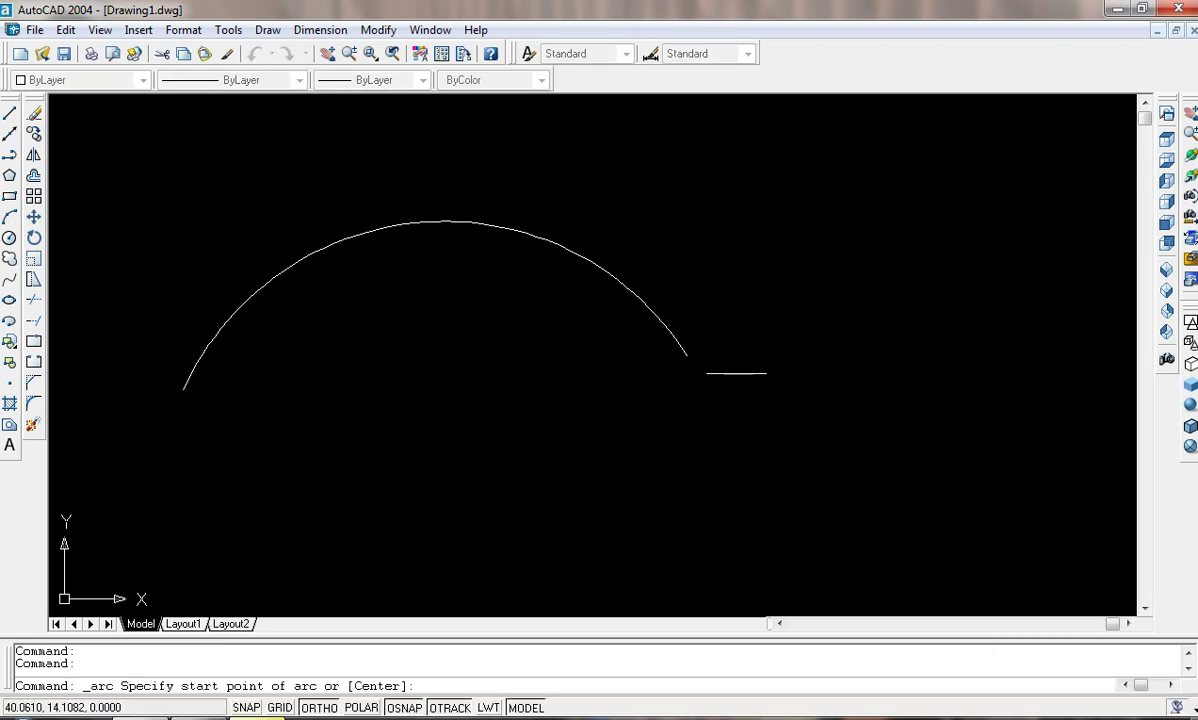
click(711, 364)
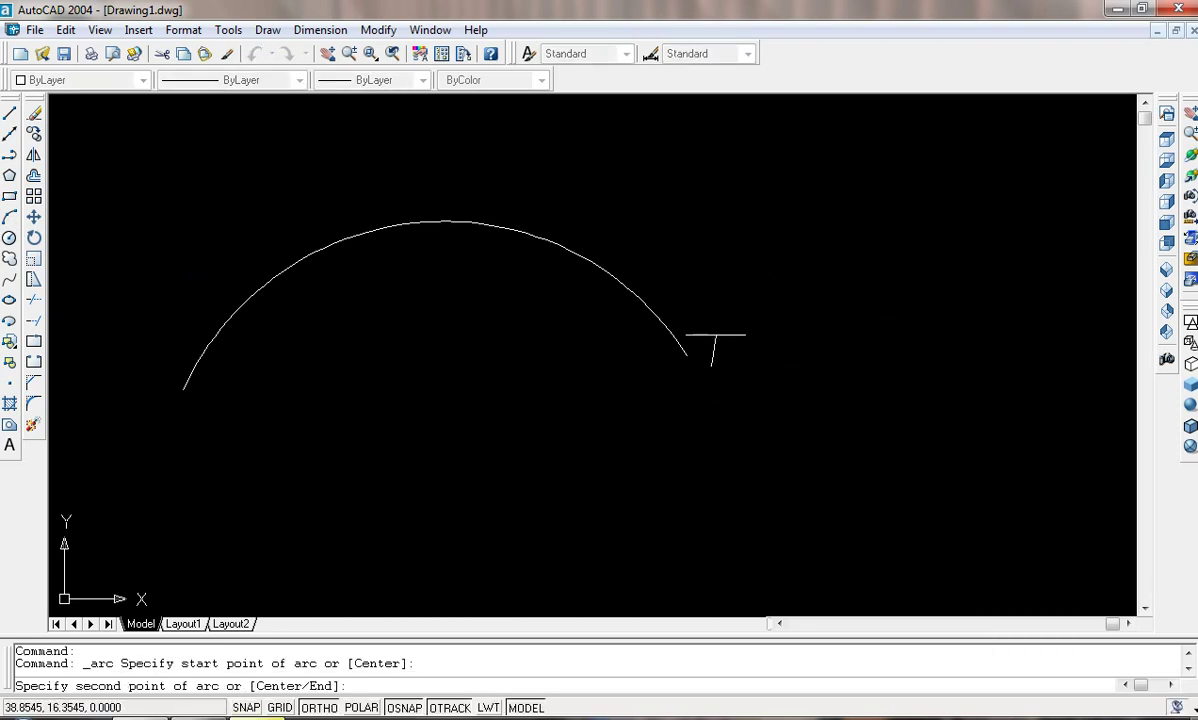
click(794, 266)
click(970, 382)
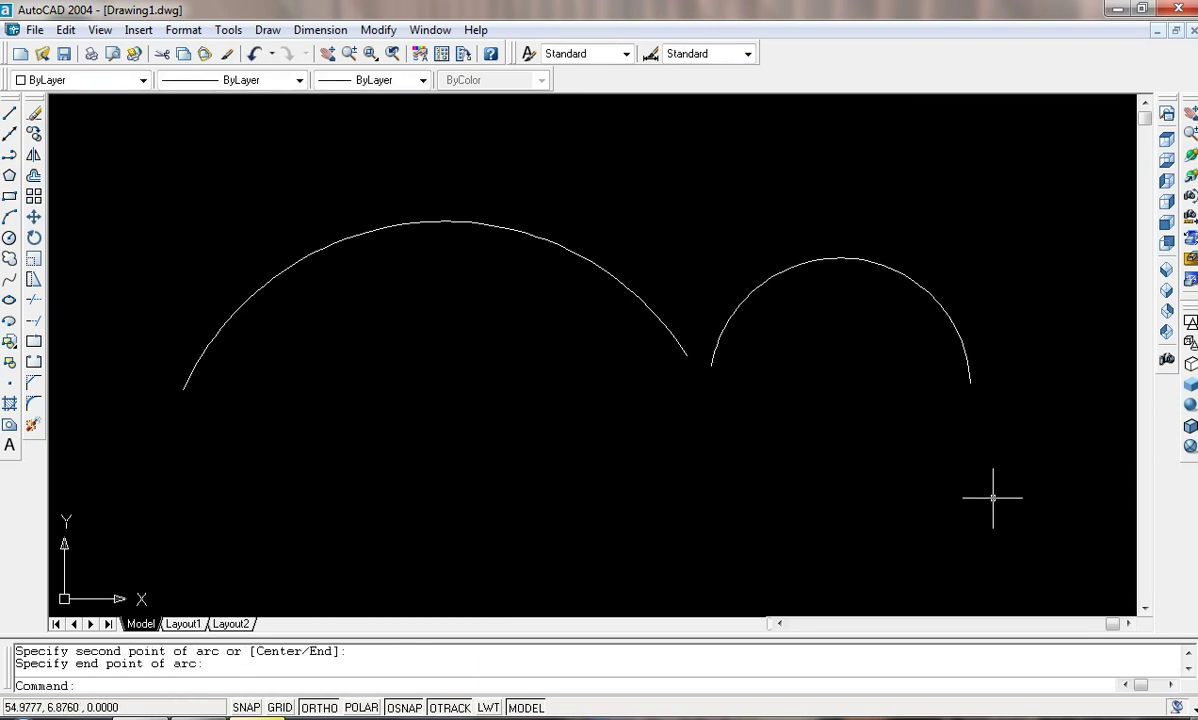
text(a)
key(Return)
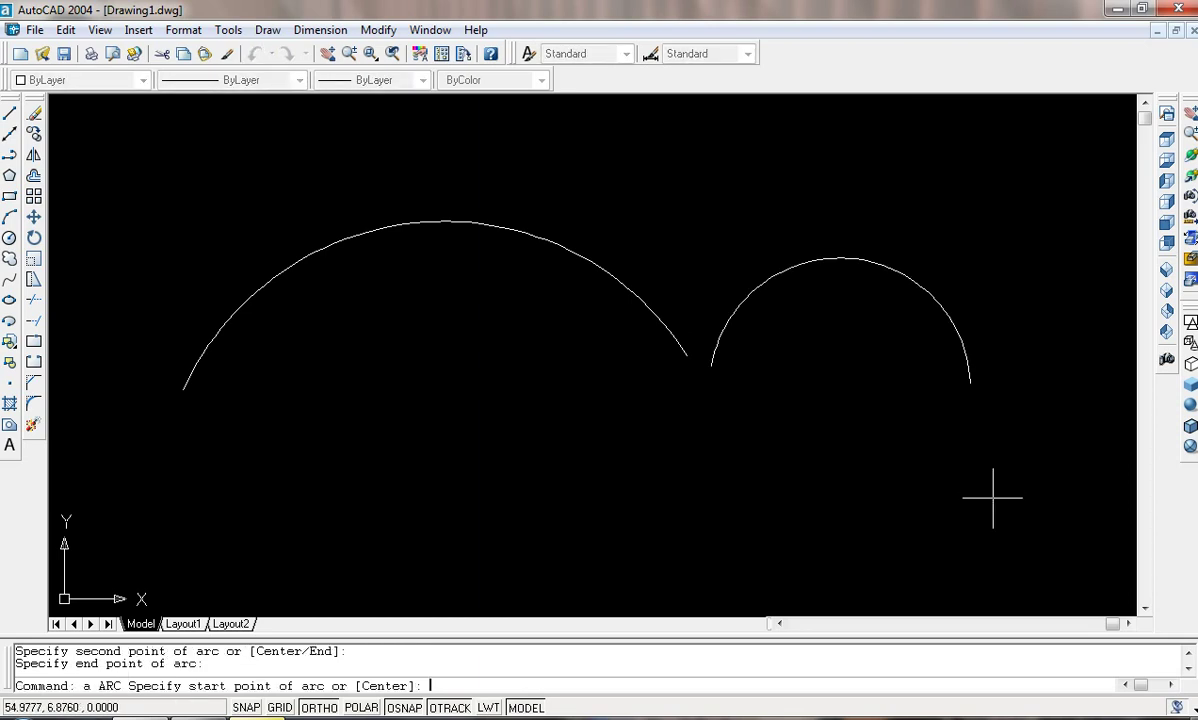
click(318, 470)
click(406, 380)
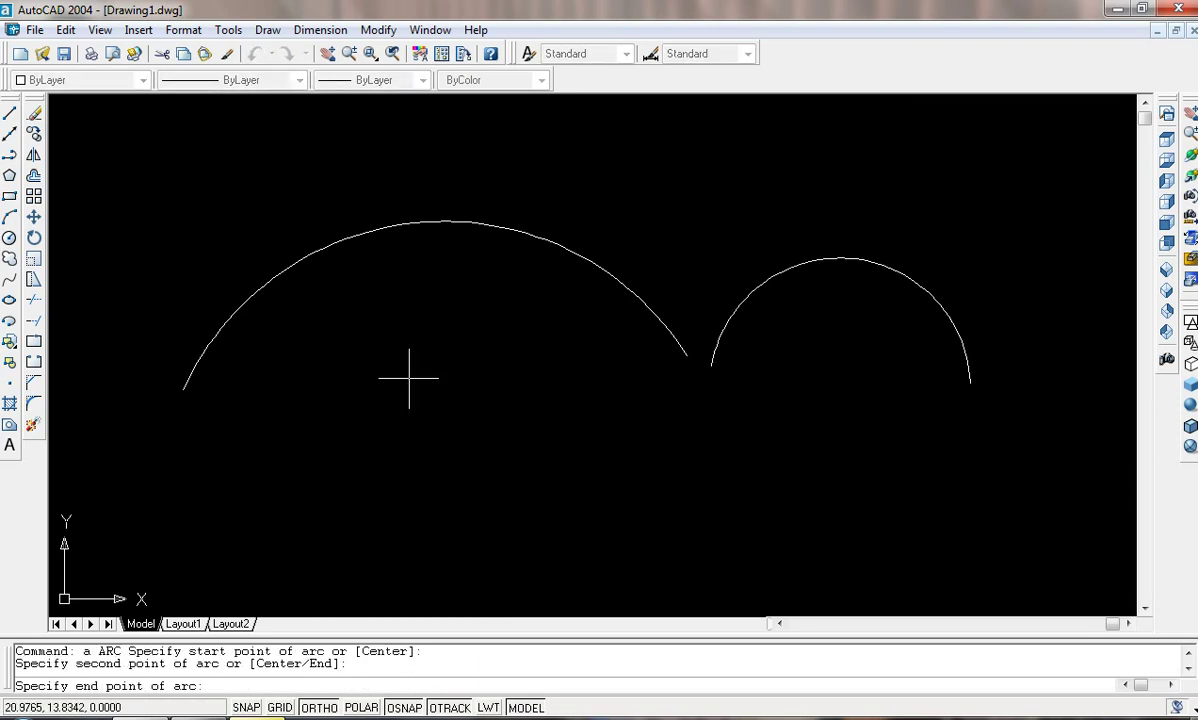
click(624, 466)
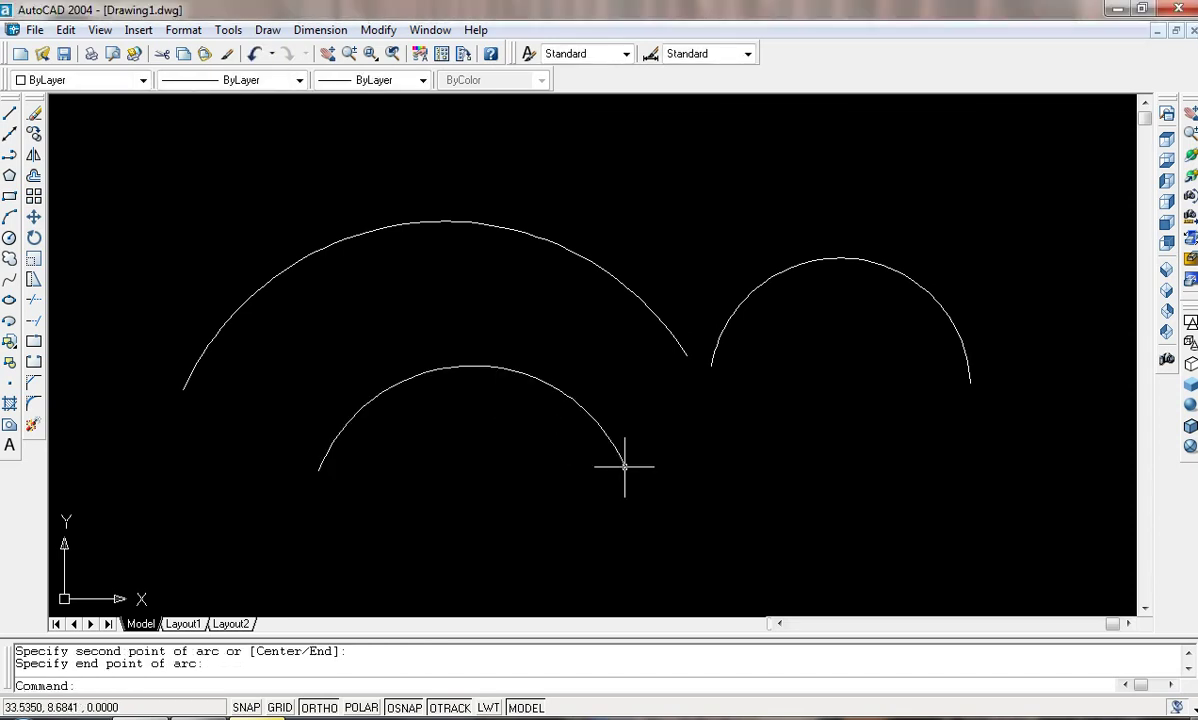
key(Escape)
key(Escape)
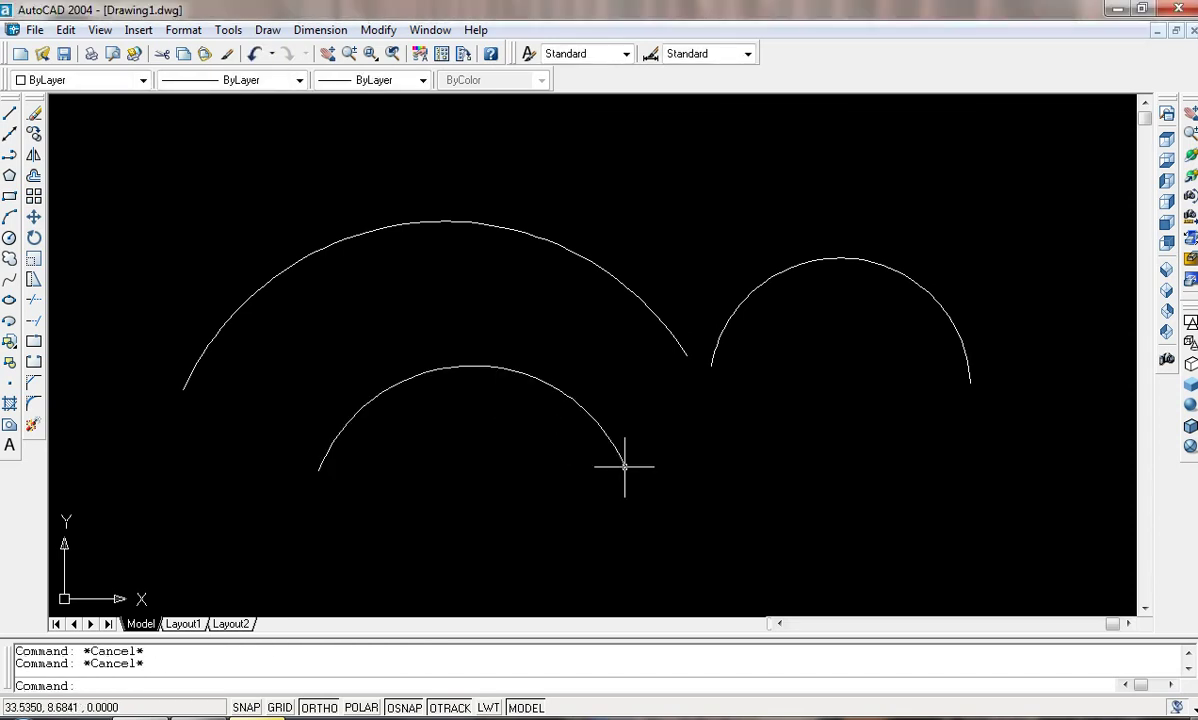